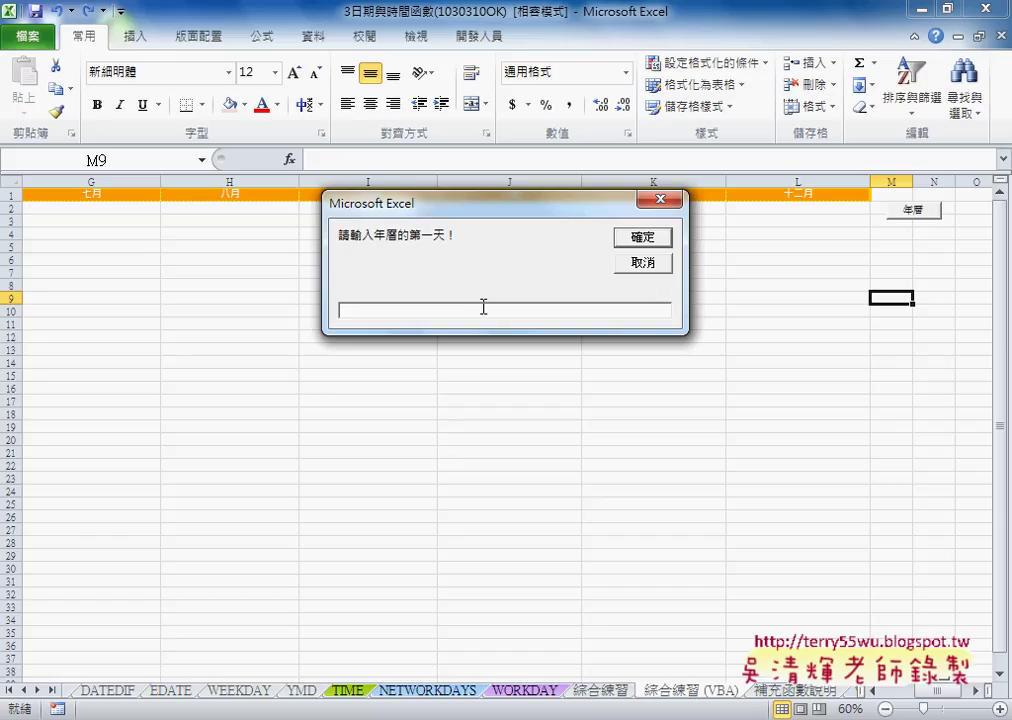
# Generate the 12-month calendar by entering 2015/1/1 as the year's first day
pyautogui.write('2015/')
pyautogui.write('1/1')
pyautogui.click(643, 238)
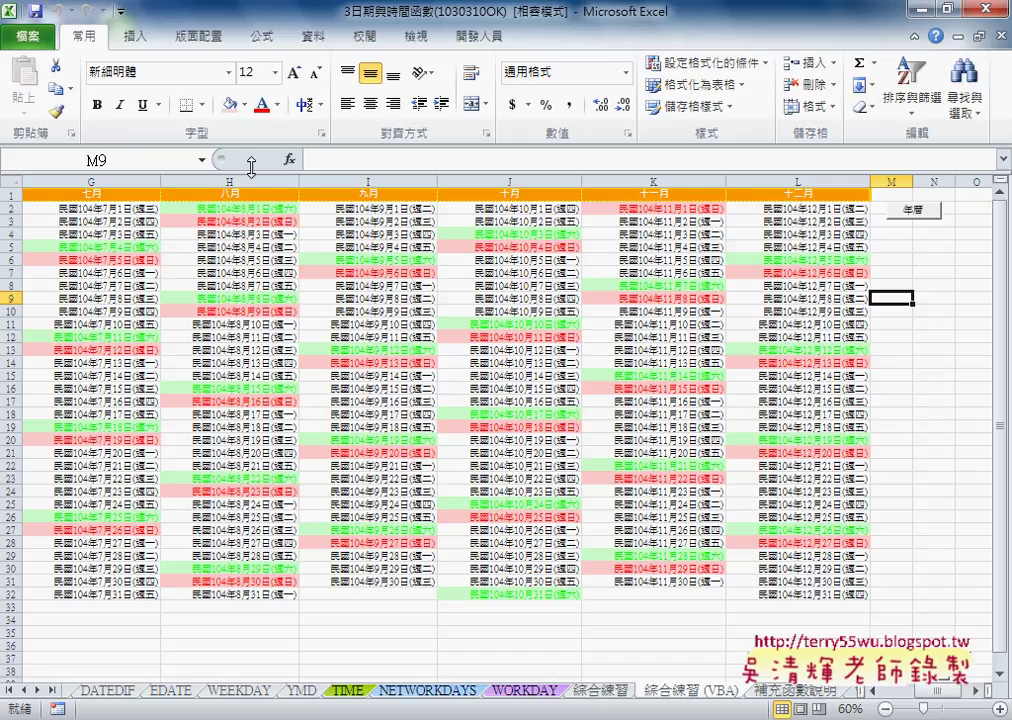
# Inspect the underlying values of January 1, a February date, March 1 and January's run
pyautogui.hscroll(-3, 735, 550)
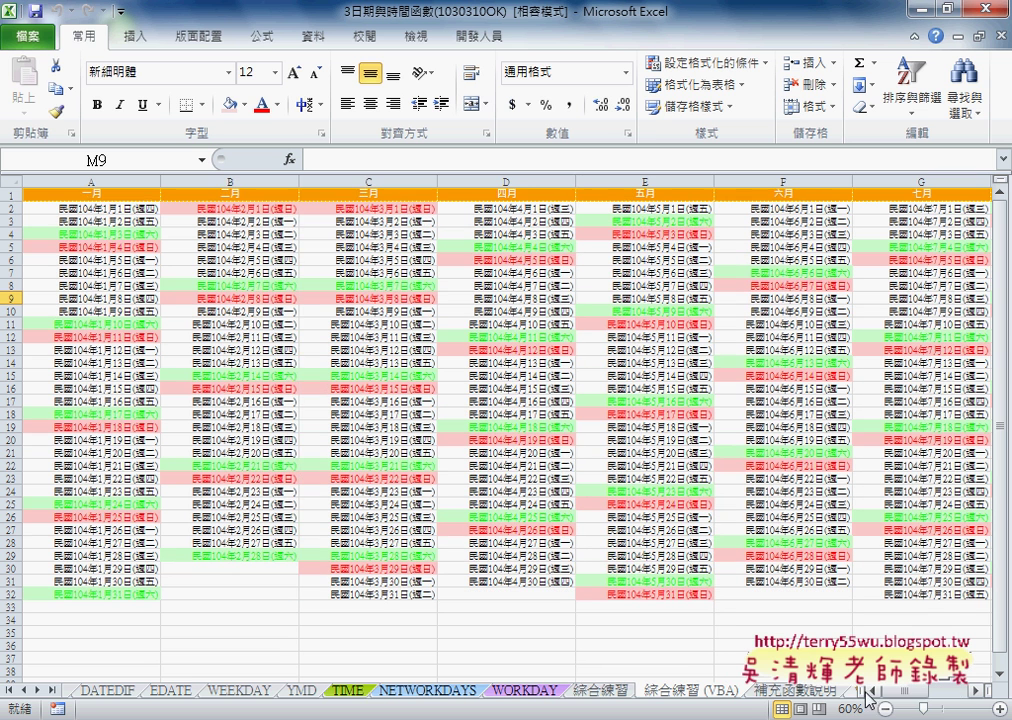
pyautogui.click(108, 209)
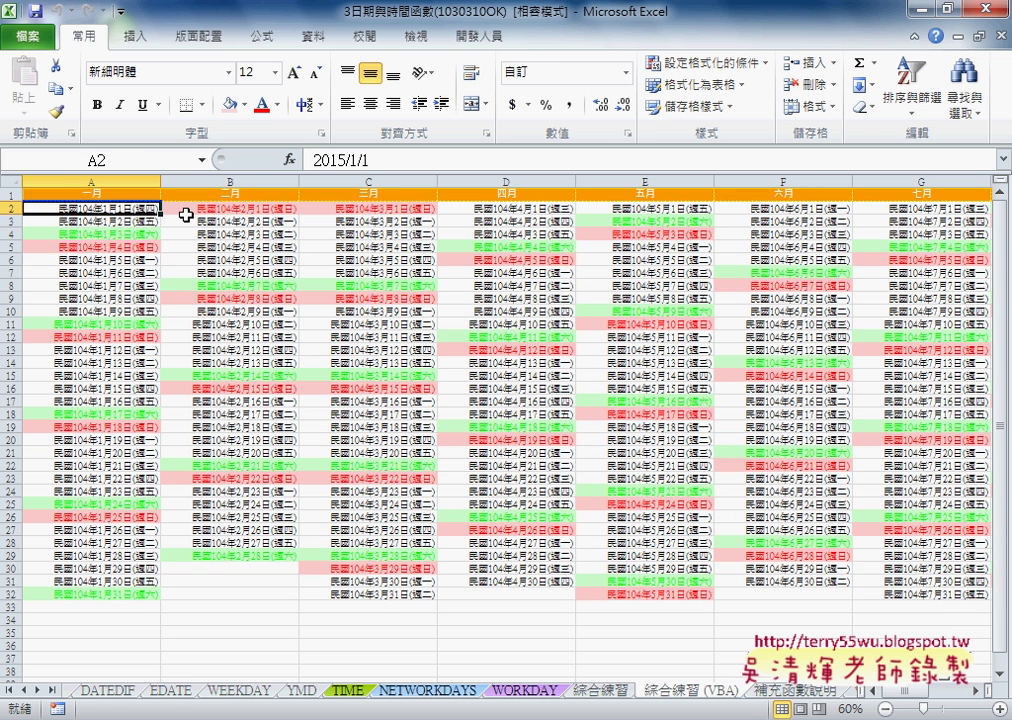
pyautogui.click(268, 217)
pyautogui.click(345, 207)
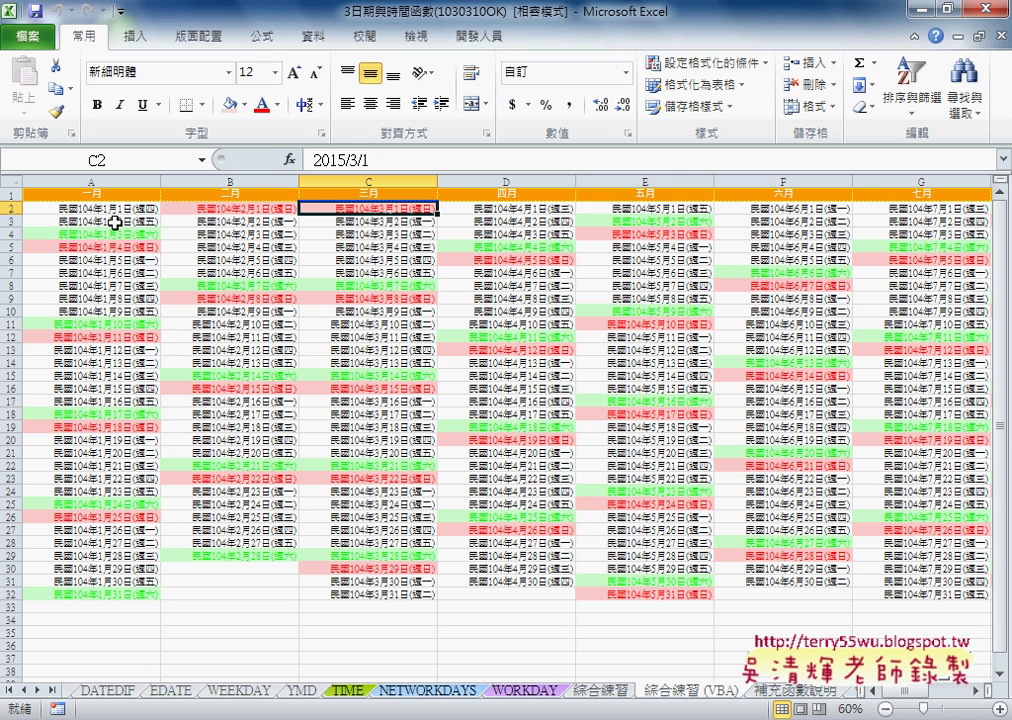
pyautogui.moveTo(115, 221); pyautogui.dragTo(100, 555)
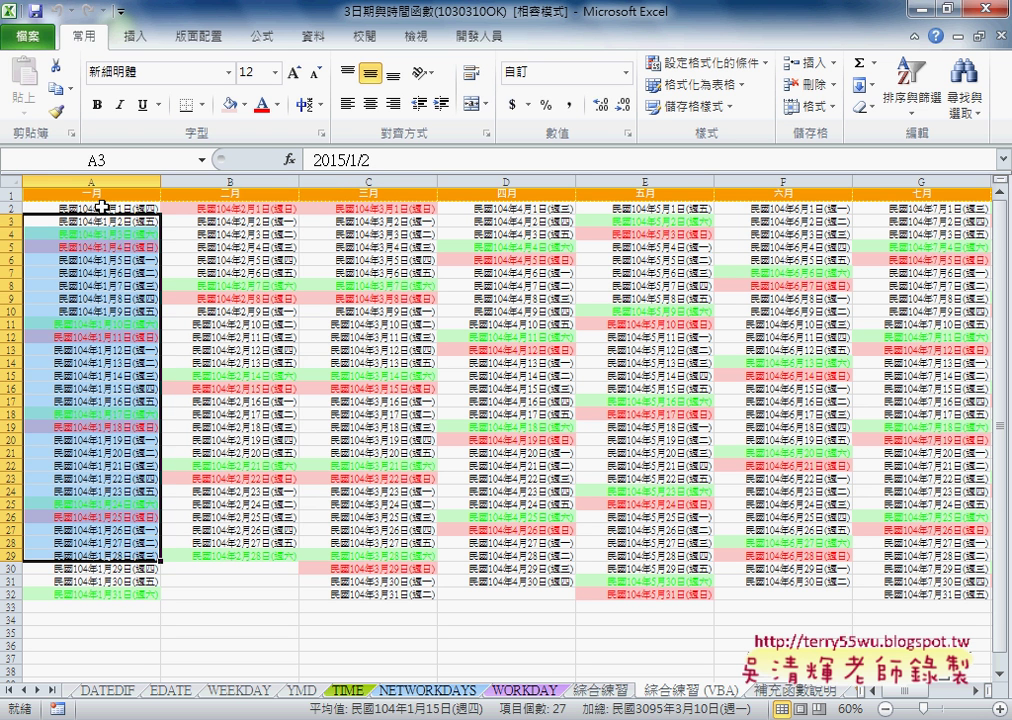
pyautogui.click(102, 210)
pyautogui.press('Down')
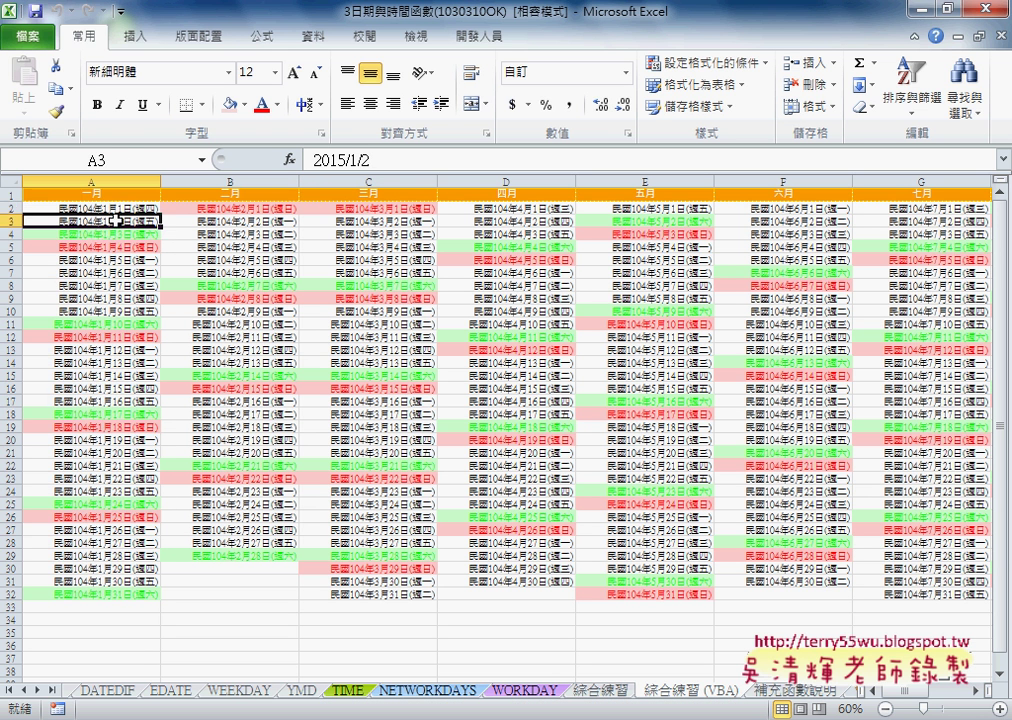
pyautogui.click(117, 209)
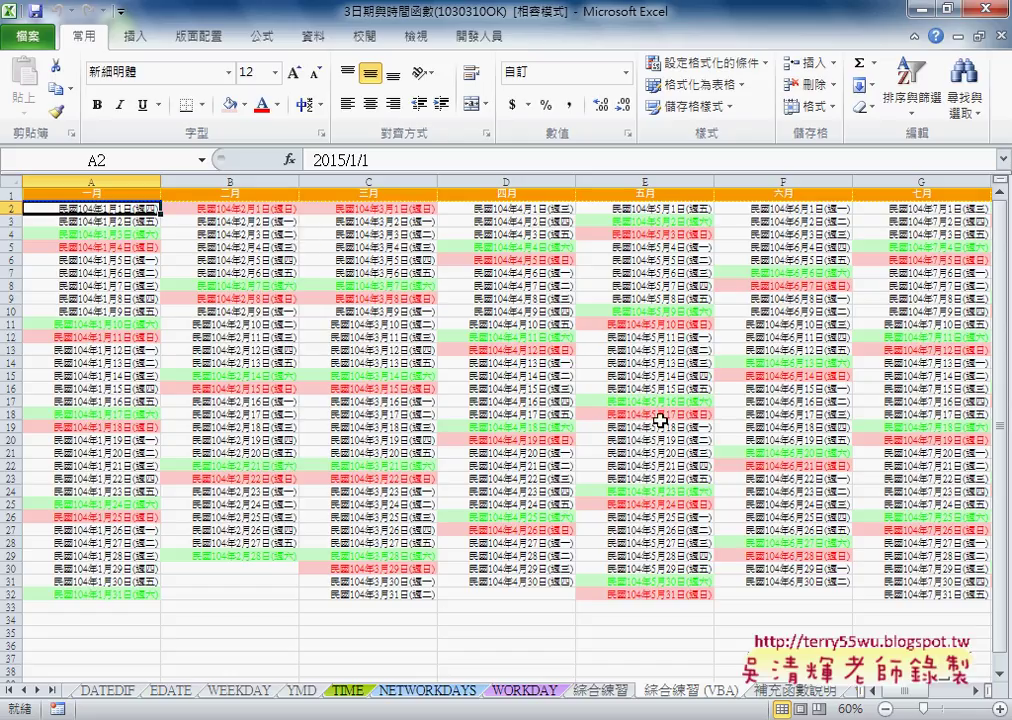
# Compare the January 3 and 4 dates, then go to the 綜合練習 sheet
pyautogui.click(139, 233)
pyautogui.click(143, 246)
pyautogui.click(140, 235)
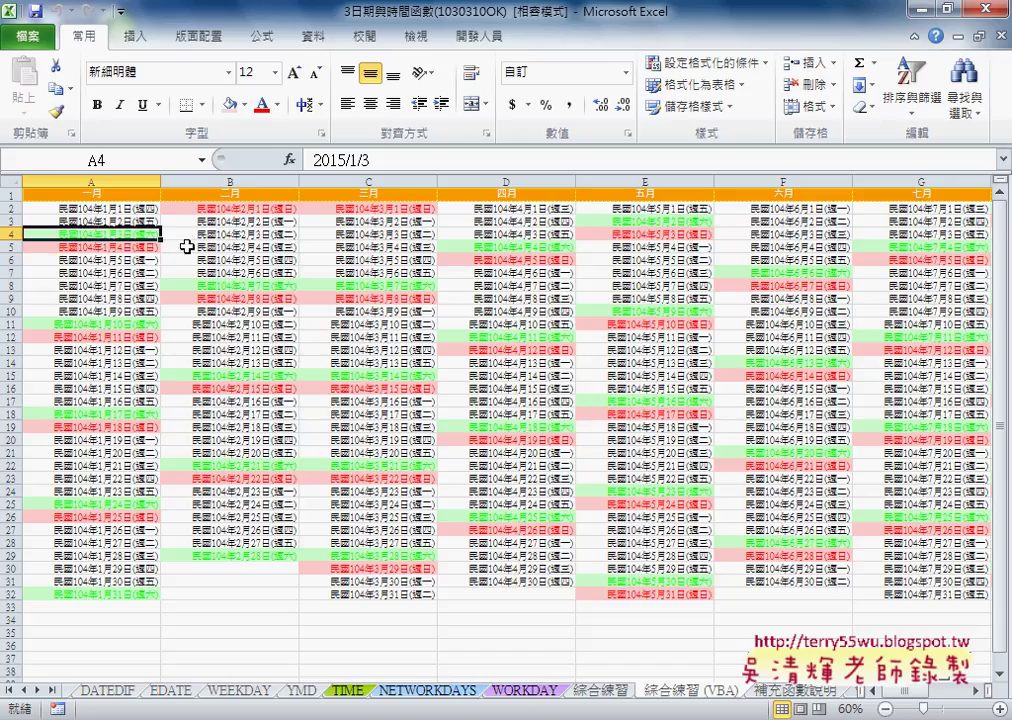
pyautogui.click(150, 247)
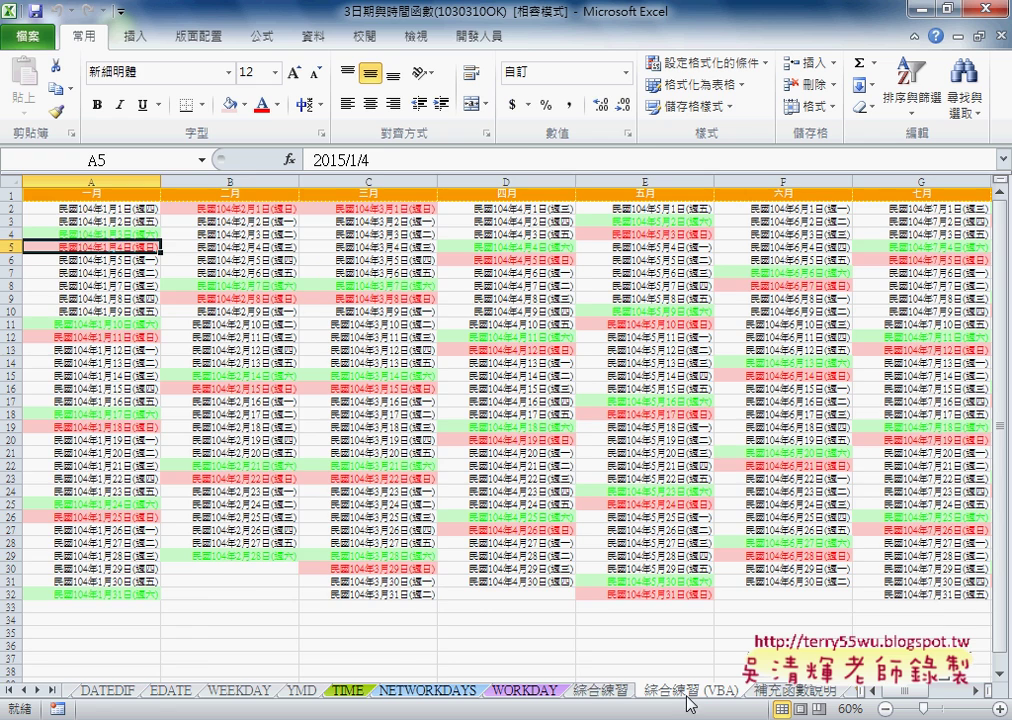
pyautogui.click(605, 701)
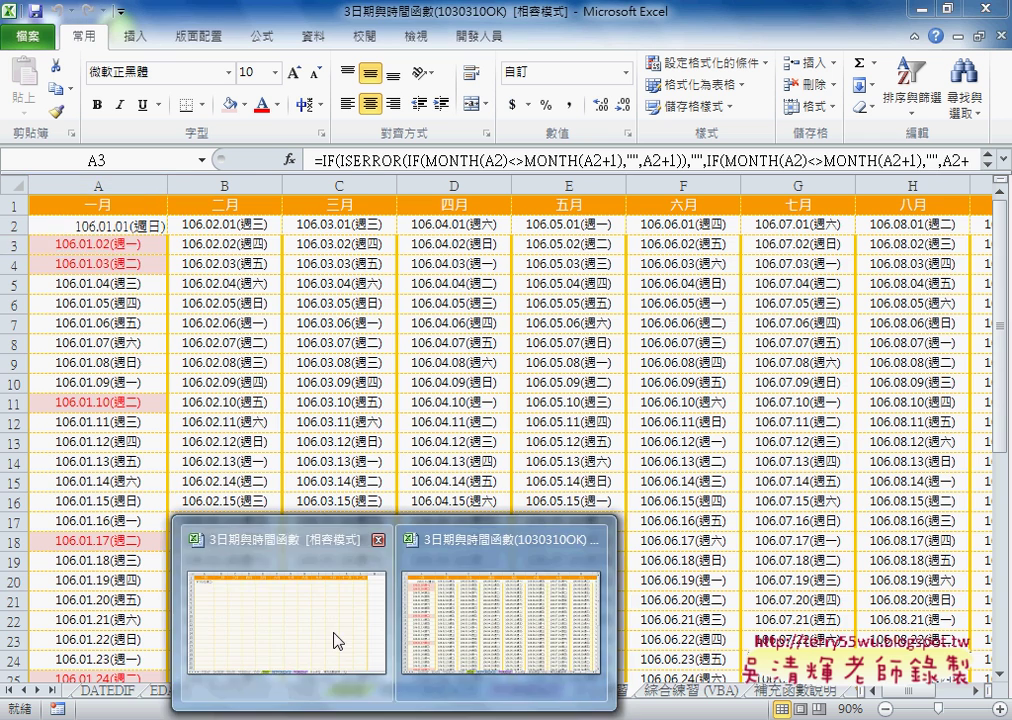
# In 3日期與時間函數, change A2 from 2008/1/1 to 2015/1/1, showing 104.01.01(週四)
pyautogui.click(331, 634)
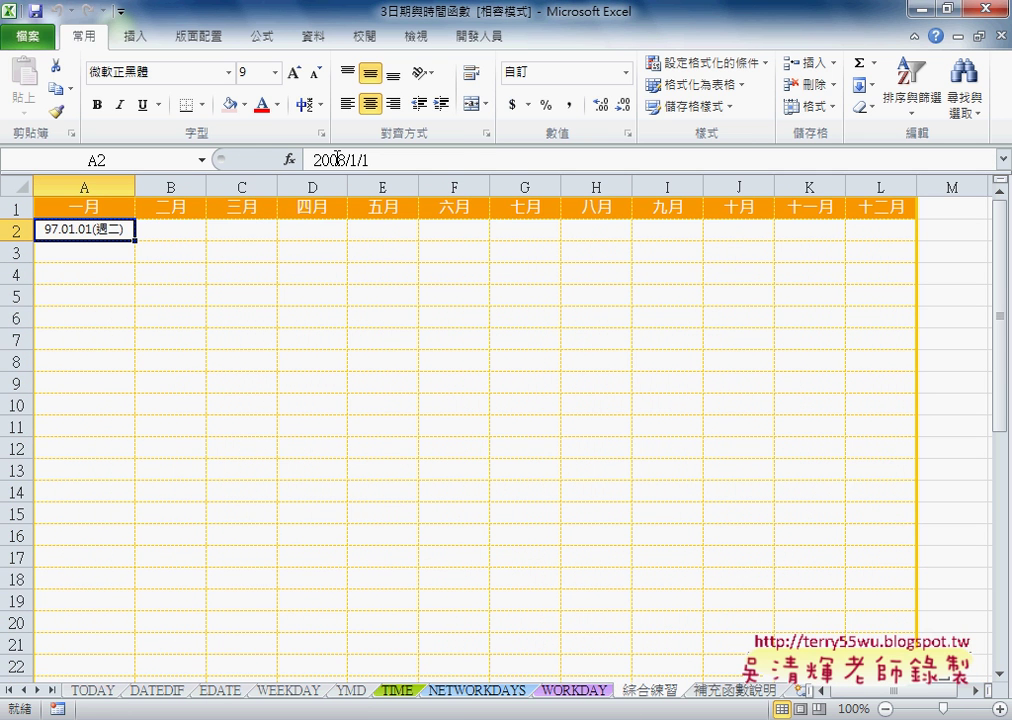
pyautogui.moveTo(332, 160); pyautogui.dragTo(346, 160)
pyautogui.write('1')
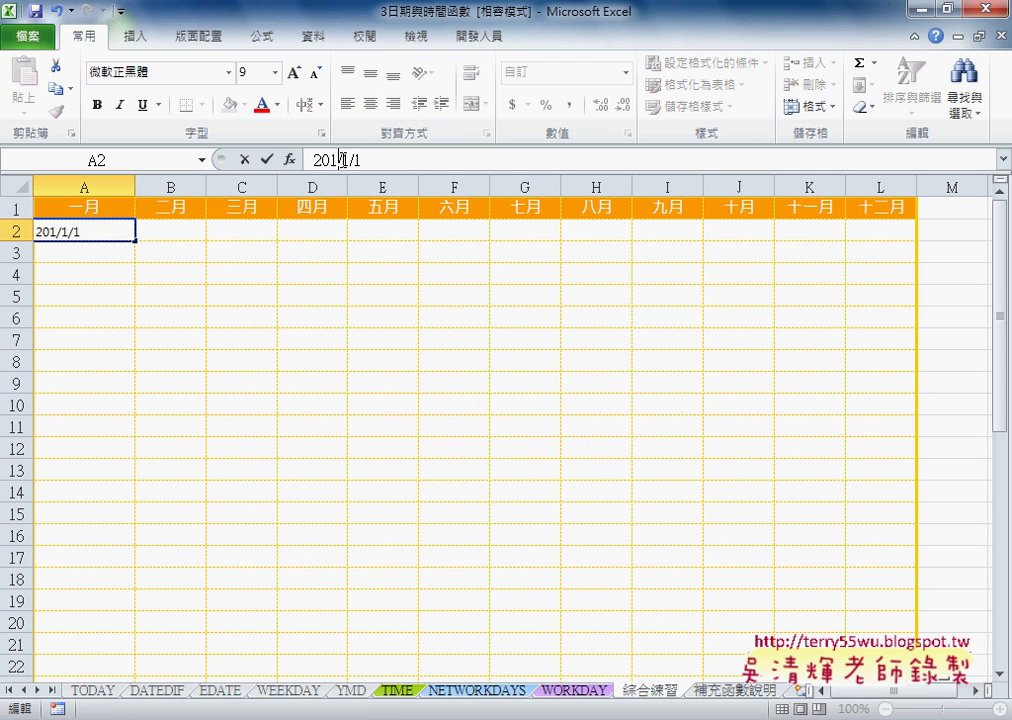
pyautogui.write('5')
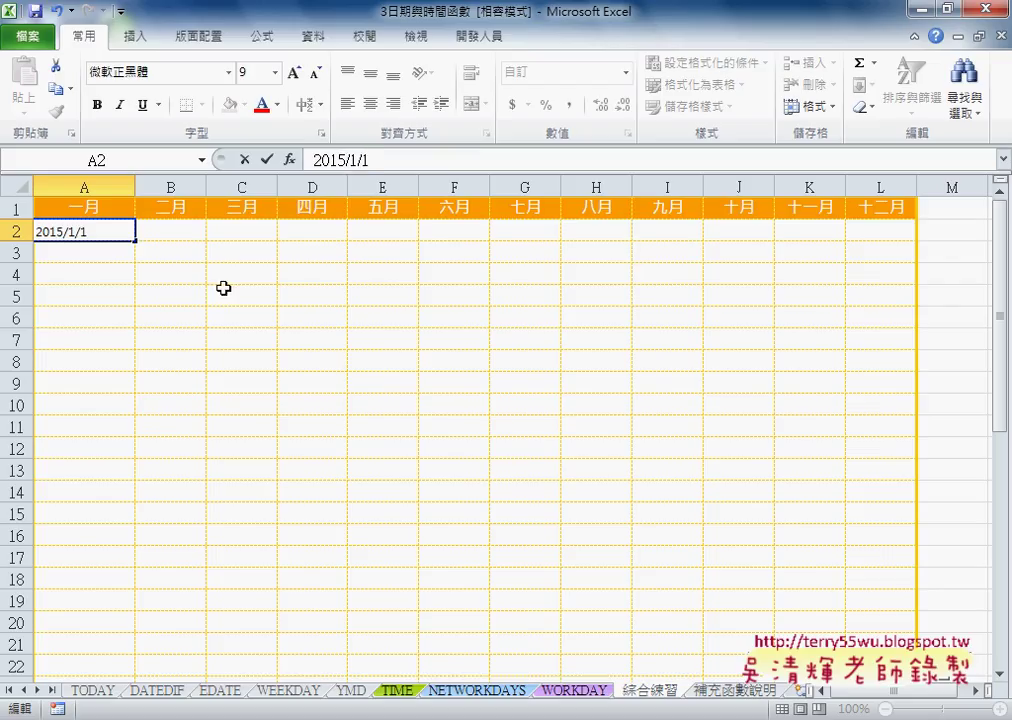
pyautogui.click(209, 345)
pyautogui.click(101, 240)
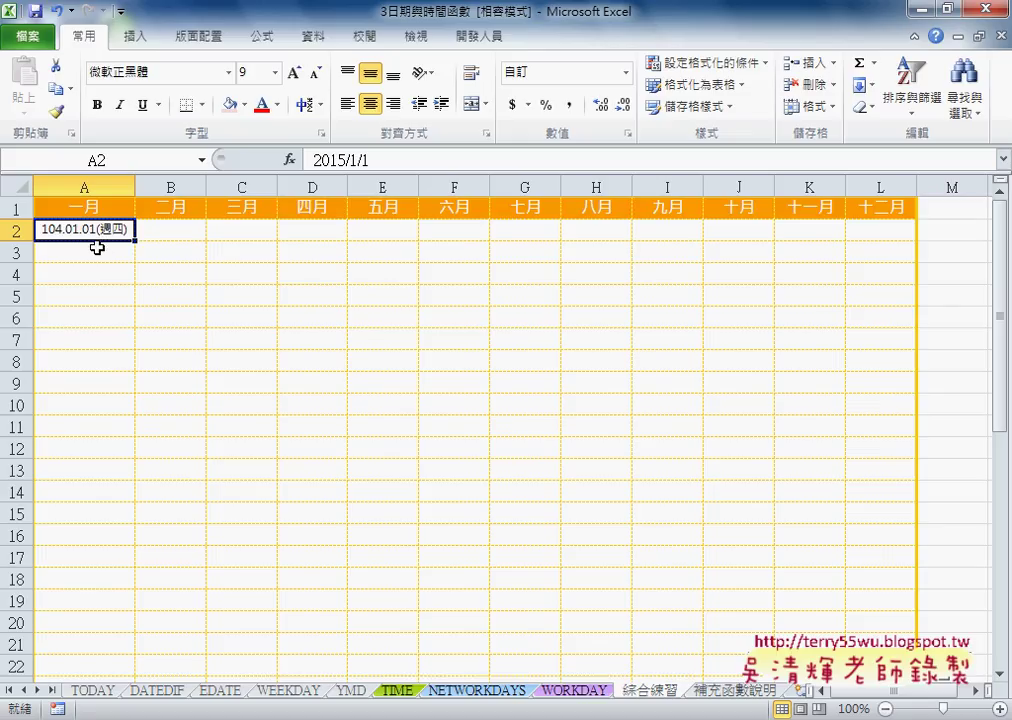
pyautogui.click(95, 255)
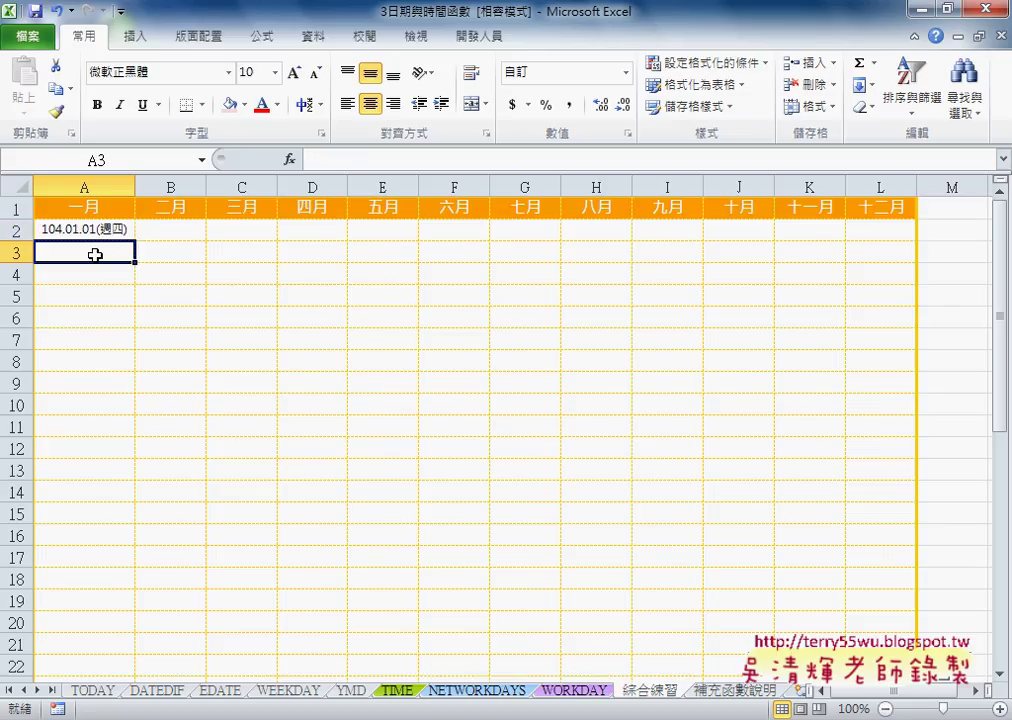
pyautogui.click(317, 158)
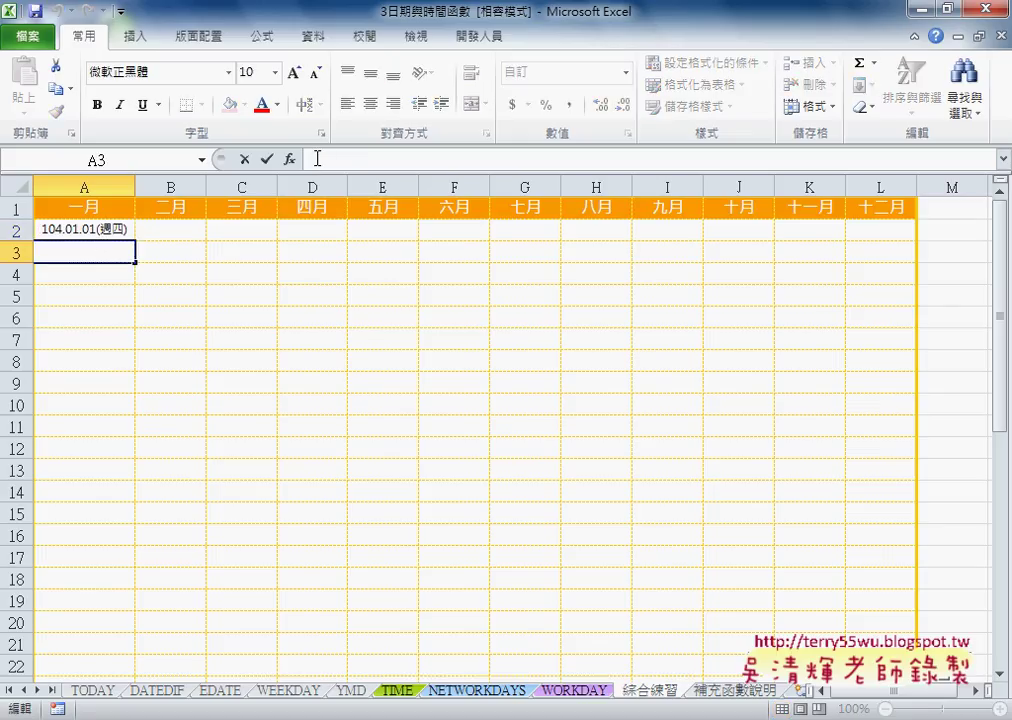
# Enter =A2+1 in A3 and fill it down to A32, ending at 104.01.31
pyautogui.write('-')
pyautogui.press('Escape')
pyautogui.write('=')
pyautogui.click(121, 227)
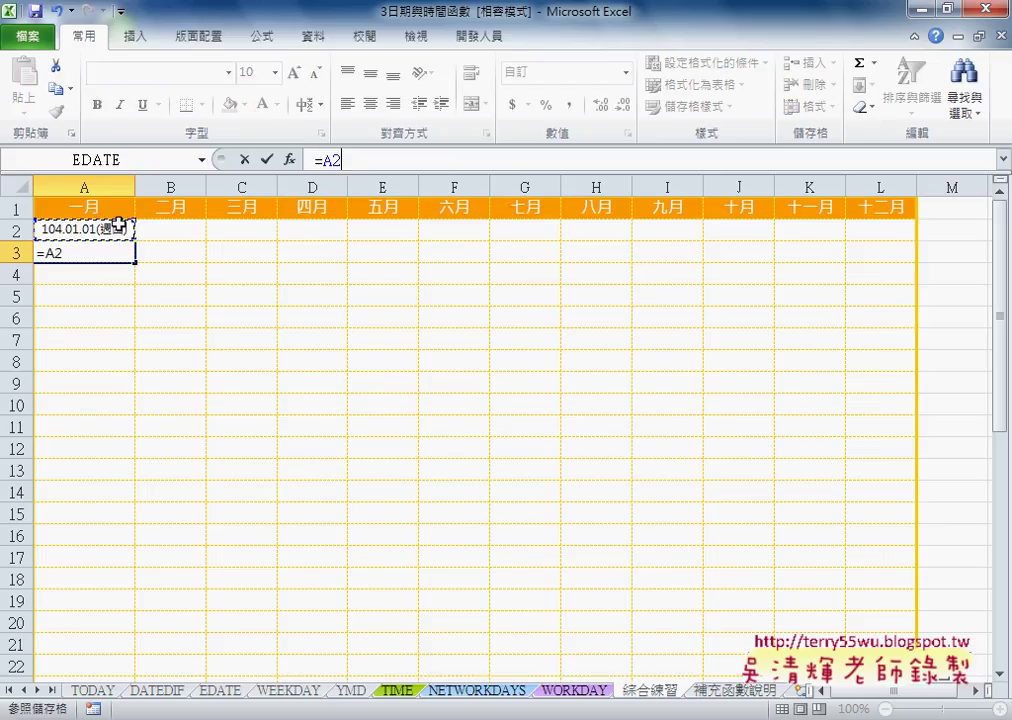
pyautogui.write('+1')
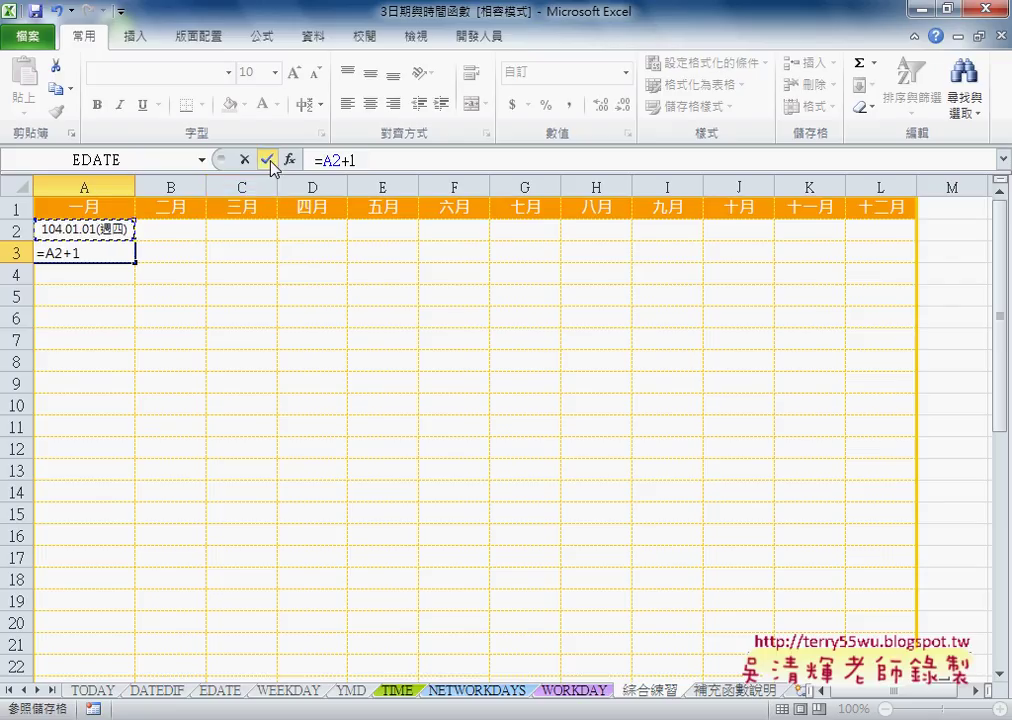
pyautogui.click(268, 160)
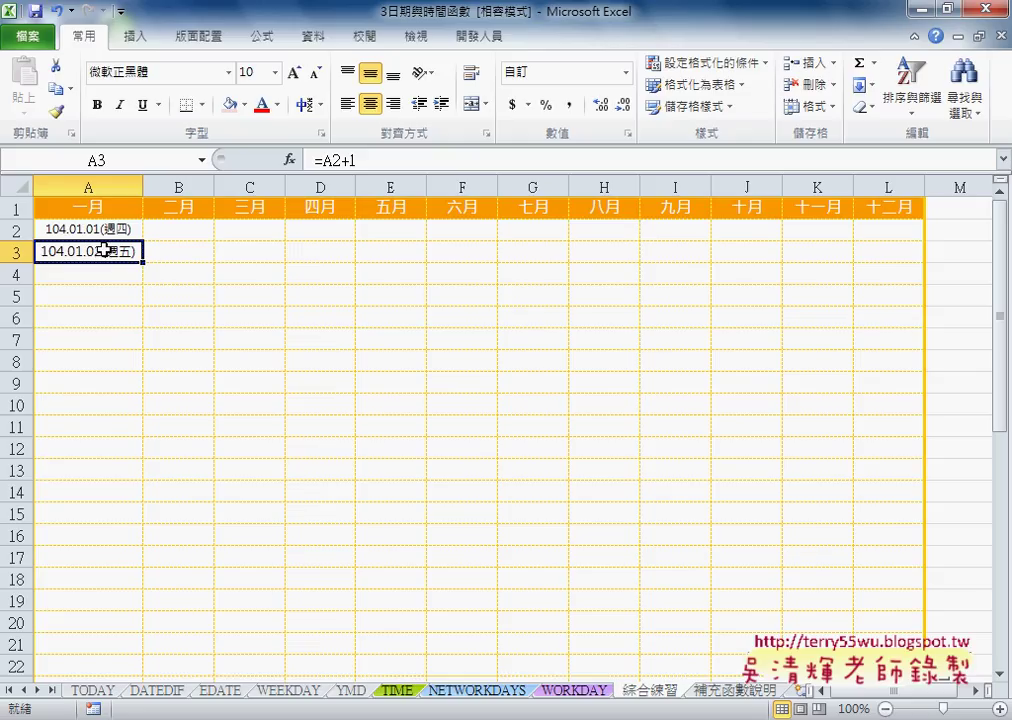
pyautogui.moveTo(142, 261)
pyautogui.mouseDown()
pyautogui.moveTo(141, 711)
pyautogui.moveTo(143, 608)
pyautogui.mouseUp()
pyautogui.scroll(4, 105, 597)
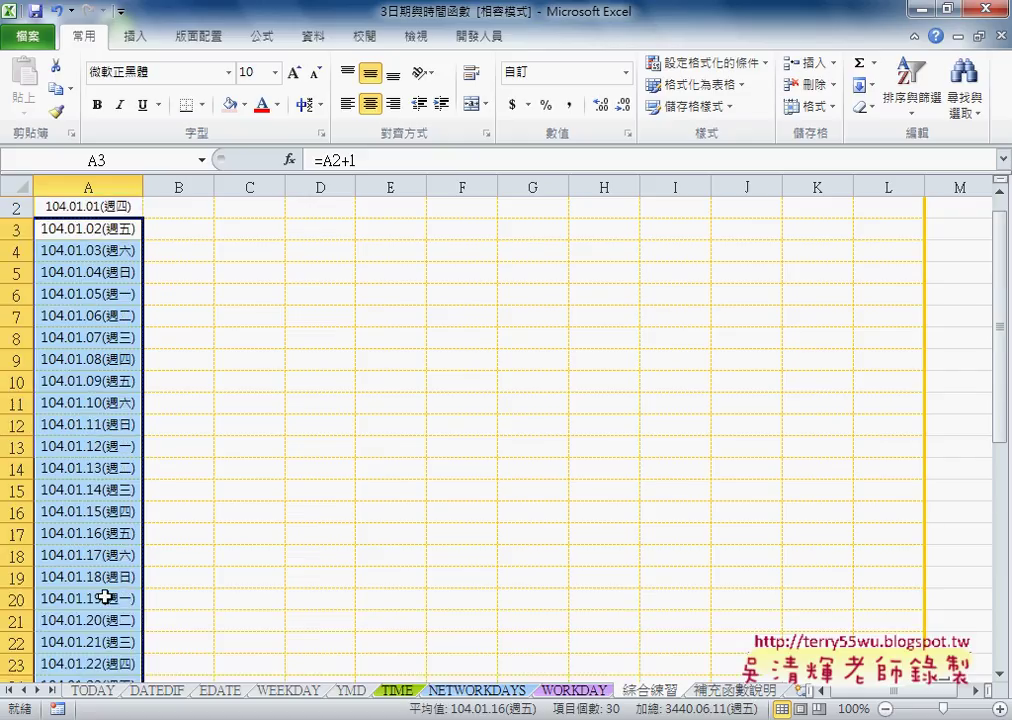
pyautogui.scroll(1, 105, 597)
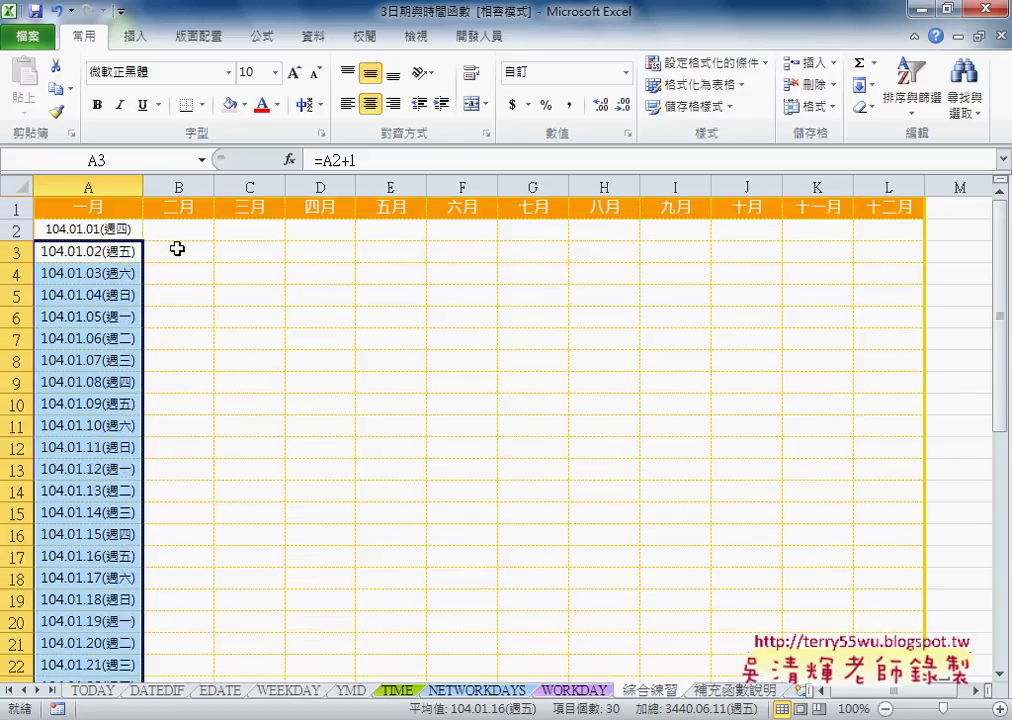
pyautogui.click(186, 228)
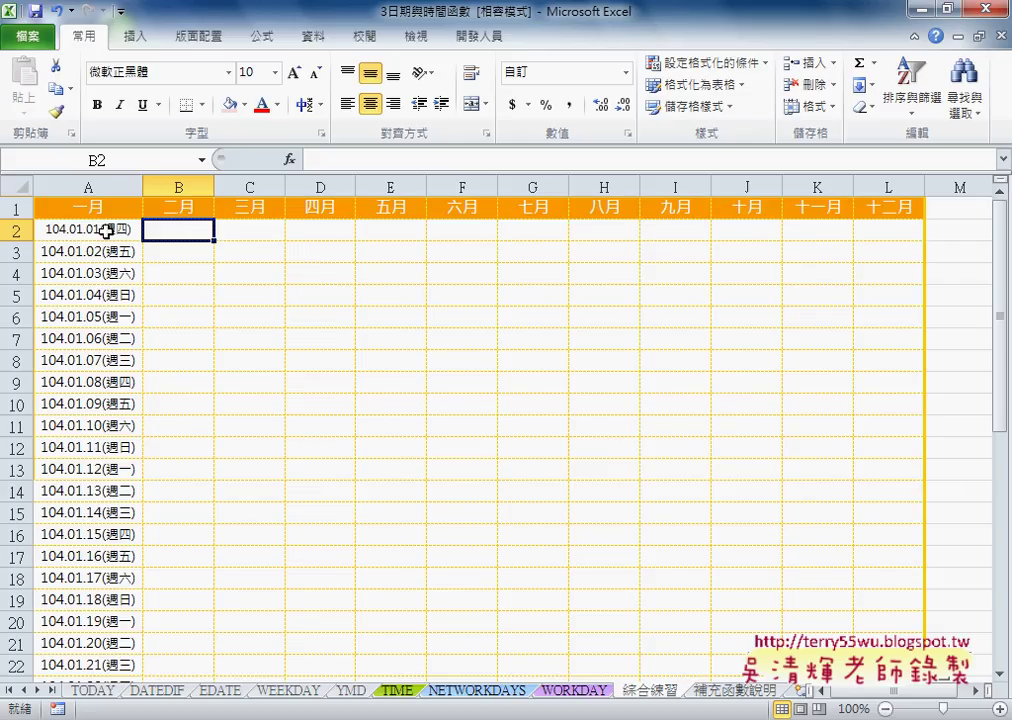
# Put =EDATE(A2,1) in B2 so it shows 104.02.01(週日)
pyautogui.click(105, 230)
pyautogui.click(155, 228)
pyautogui.click(102, 229)
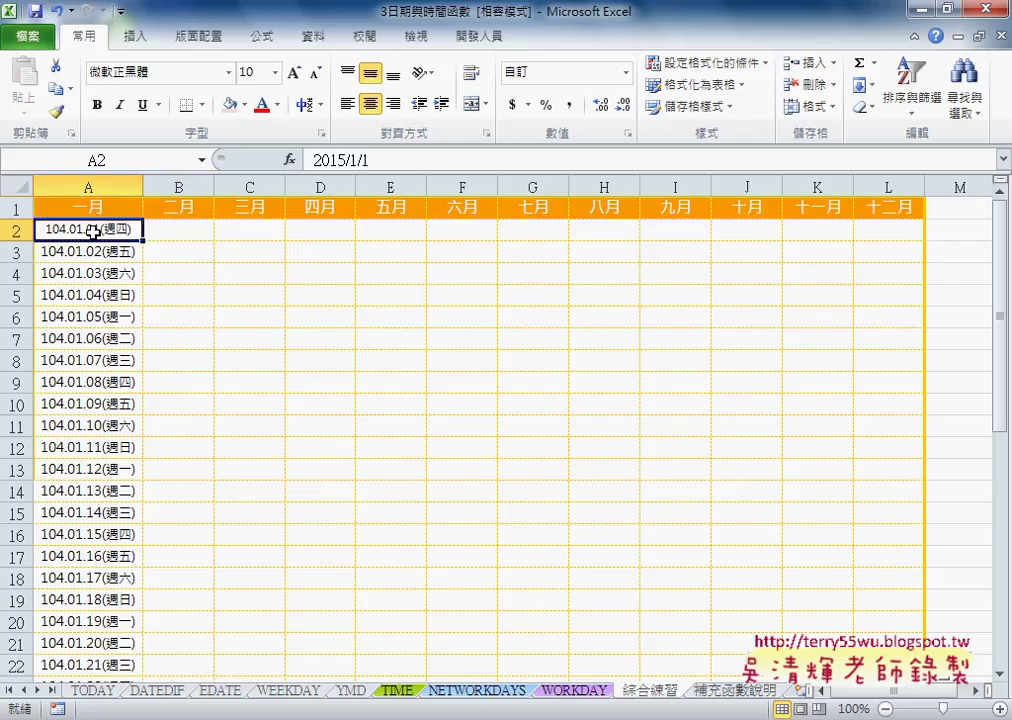
pyautogui.click(184, 230)
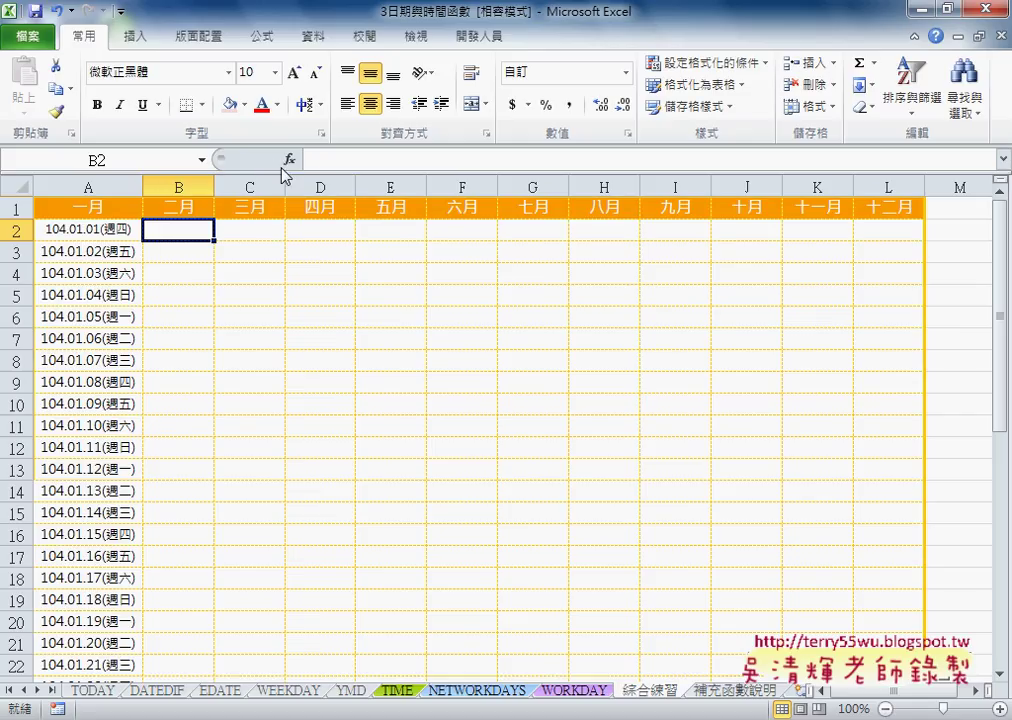
pyautogui.click(289, 160)
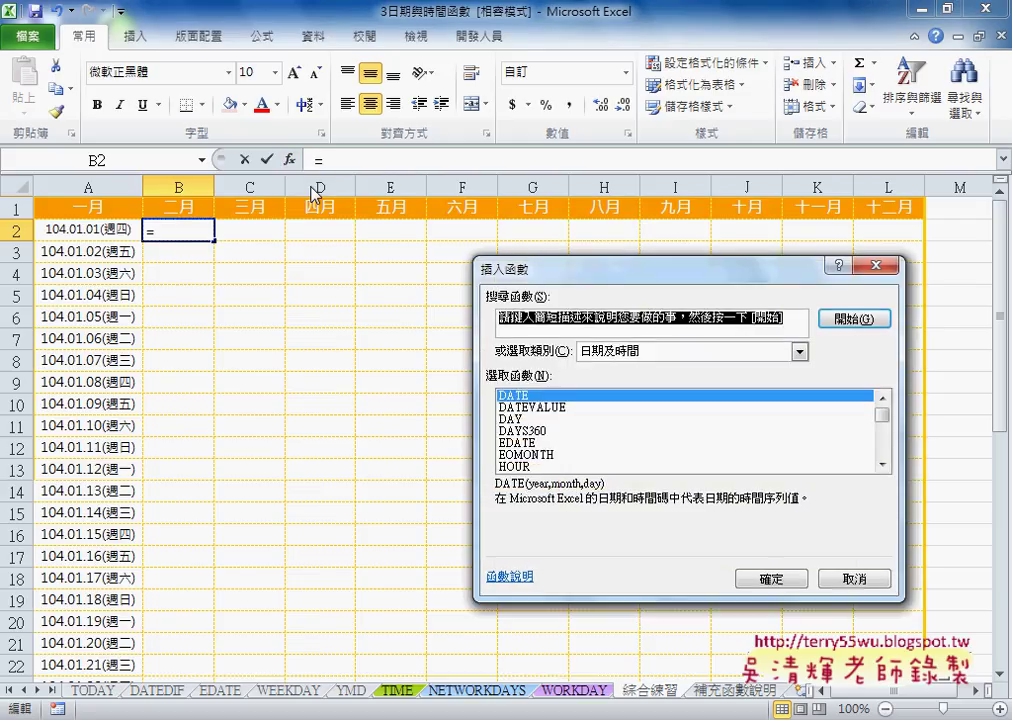
pyautogui.moveTo(560, 276); pyautogui.dragTo(437, 246)
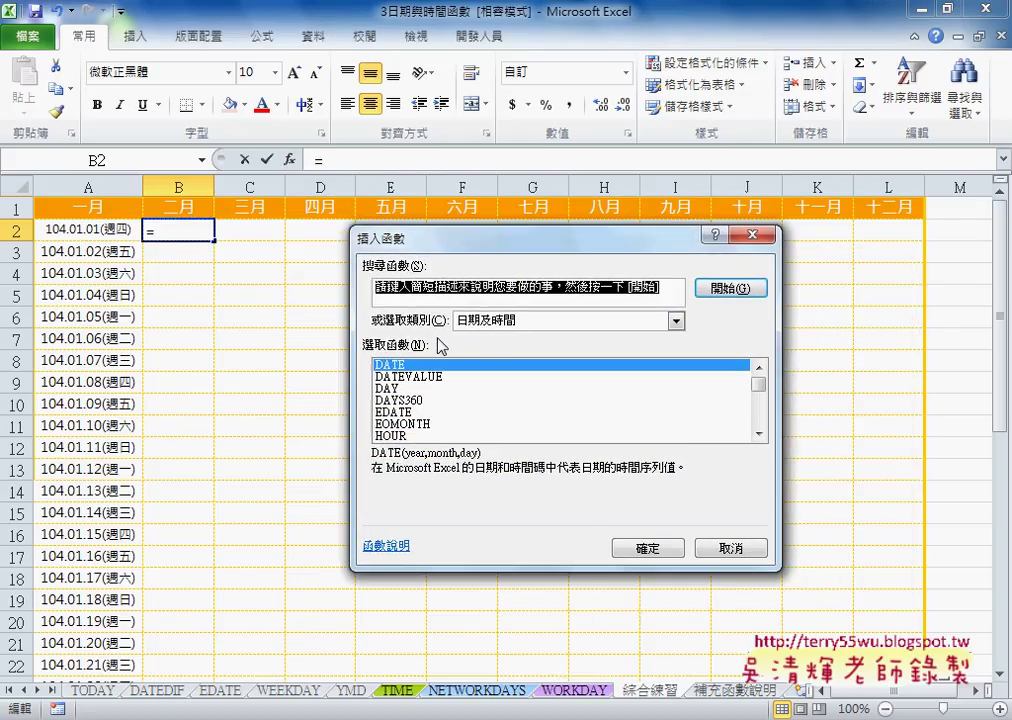
pyautogui.click(413, 412)
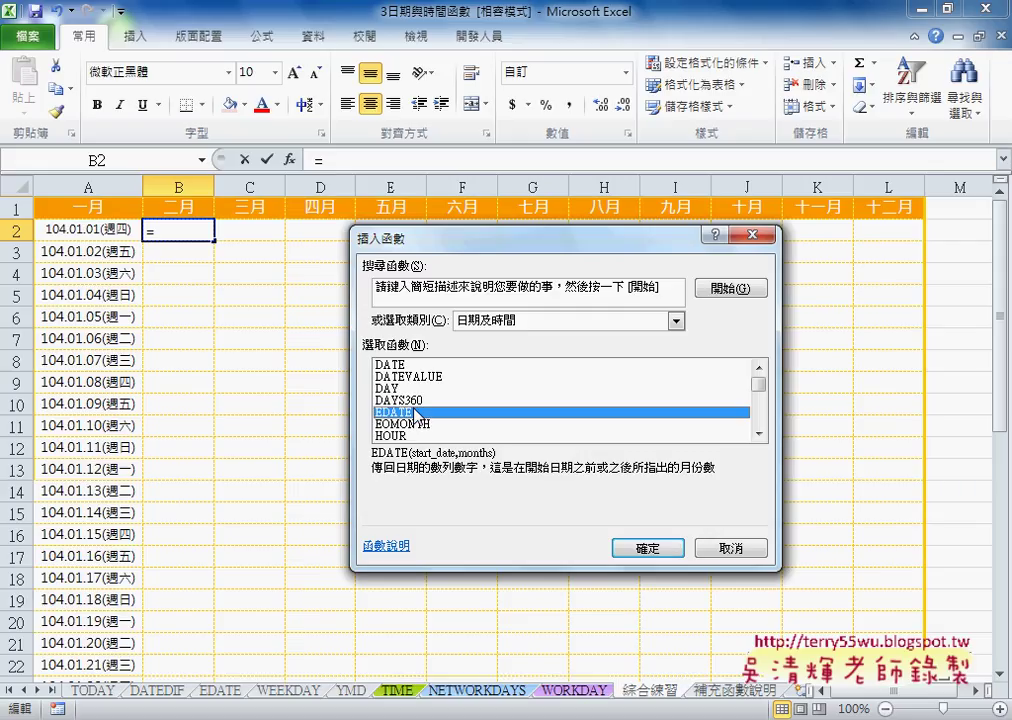
pyautogui.click(640, 548)
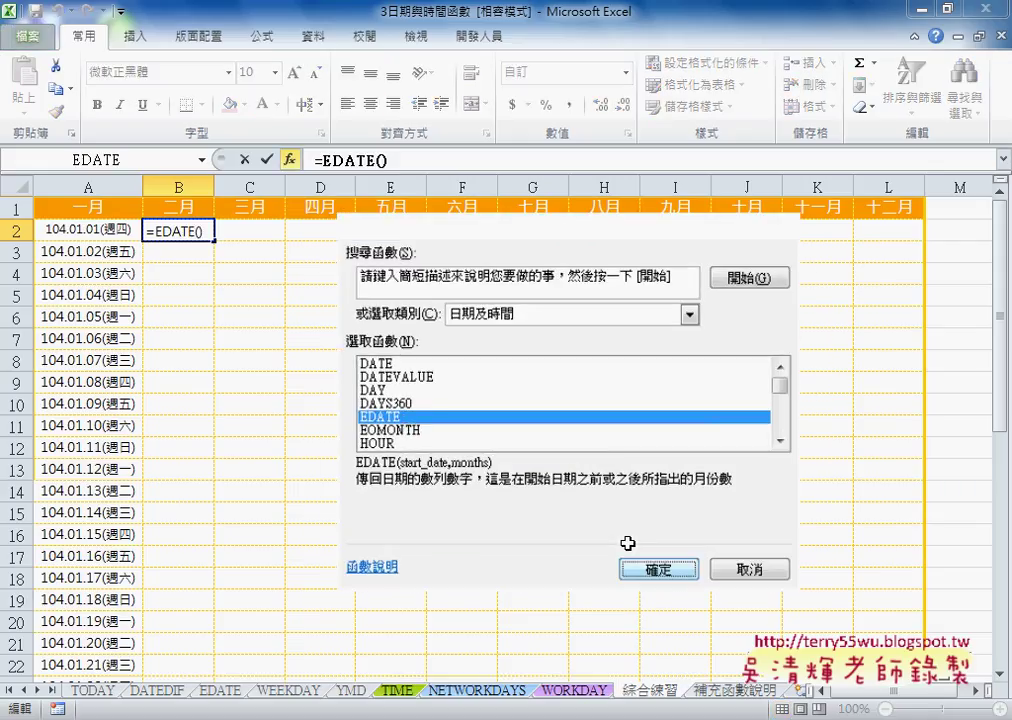
pyautogui.click(100, 229)
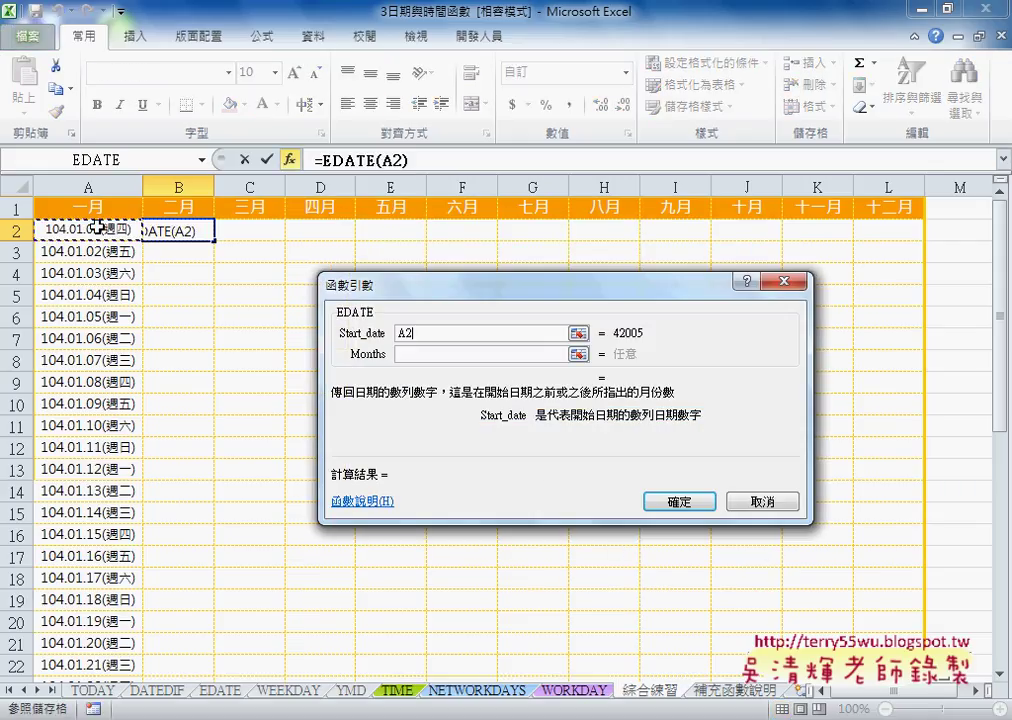
pyautogui.click(418, 355)
pyautogui.write('1')
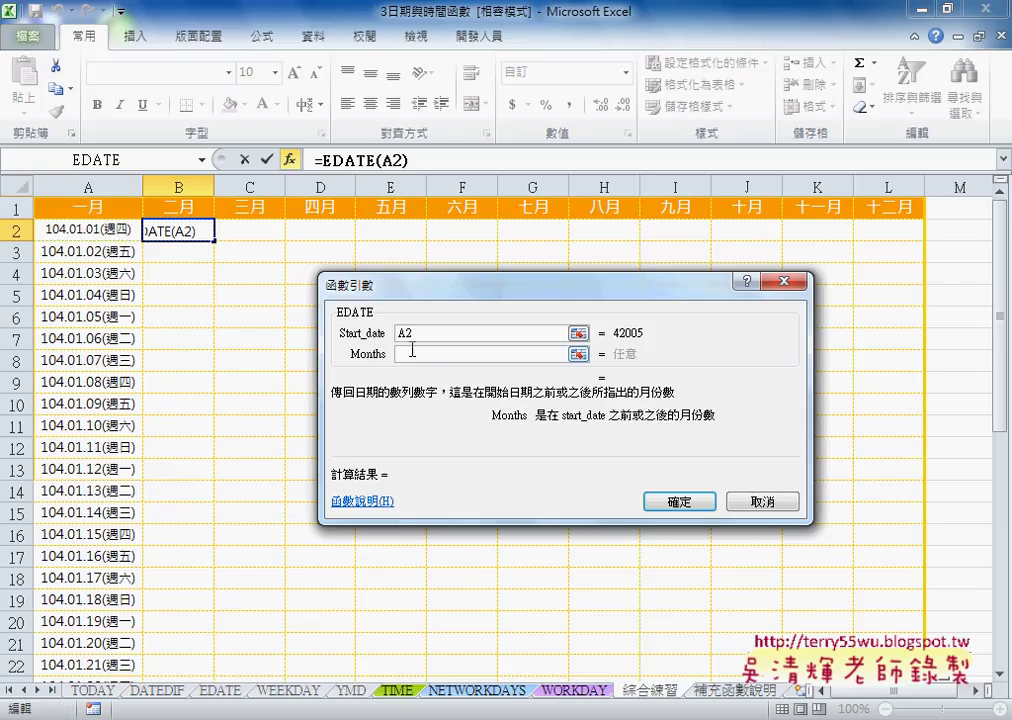
pyautogui.click(678, 501)
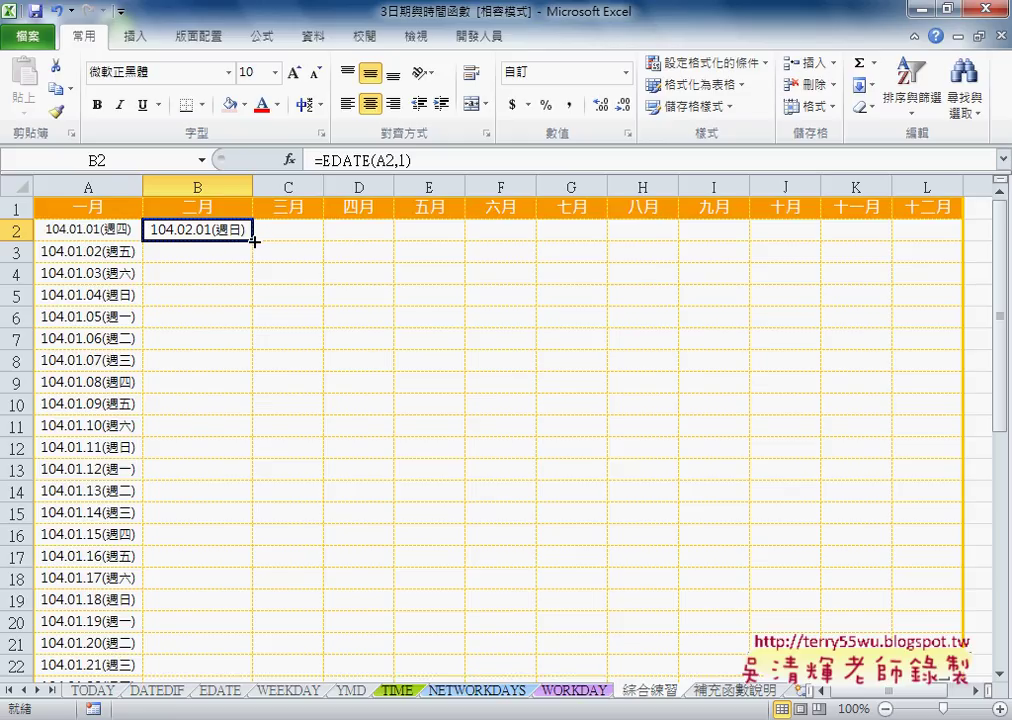
# Fill B2's EDATE formula across row 2 through L2, ending at 104.12.01(週二)
pyautogui.moveTo(253, 240); pyautogui.dragTo(957, 241)
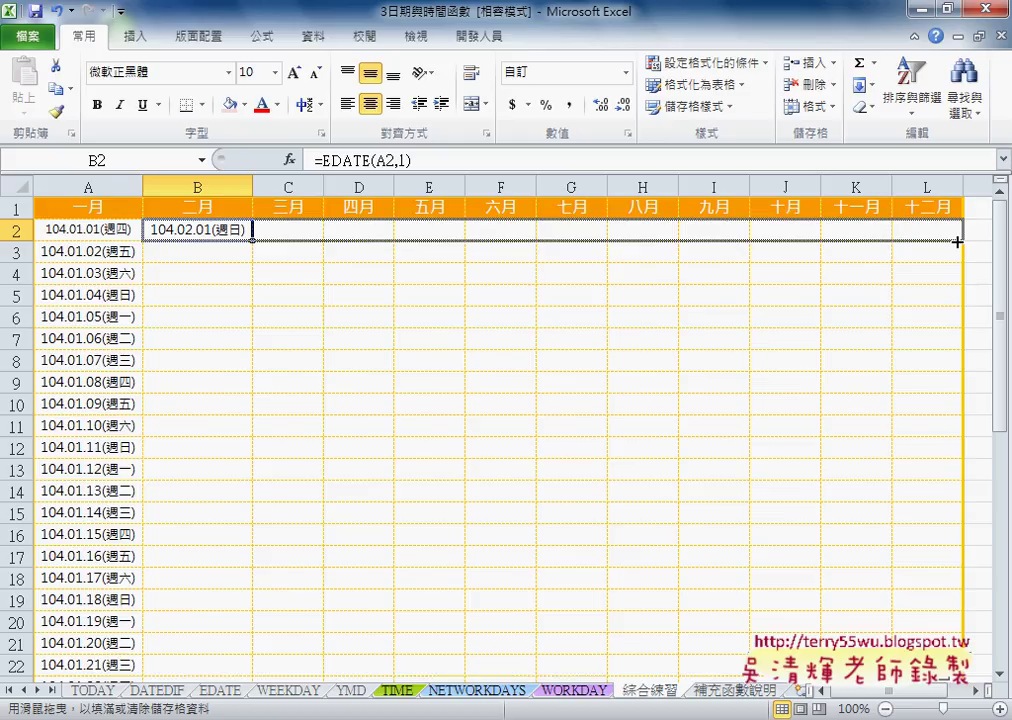
pyautogui.moveTo(957, 241); pyautogui.dragTo(957, 241)
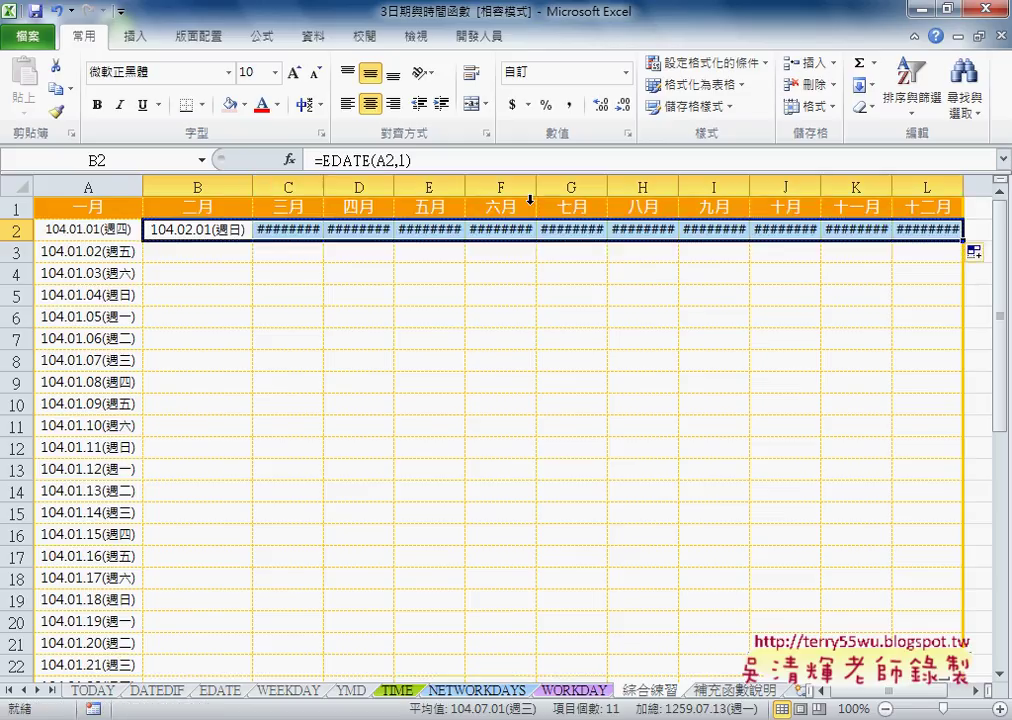
pyautogui.click(300, 226)
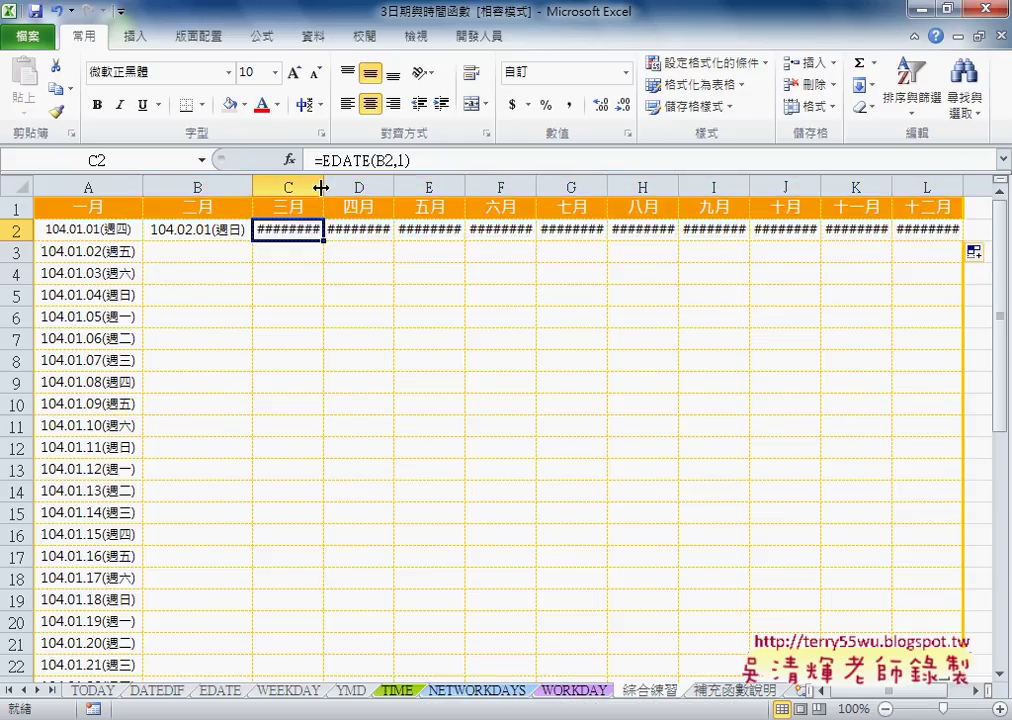
# AutoFit columns C:L so the dates display, and zoom out to 80%
pyautogui.moveTo(285, 184); pyautogui.dragTo(915, 203)
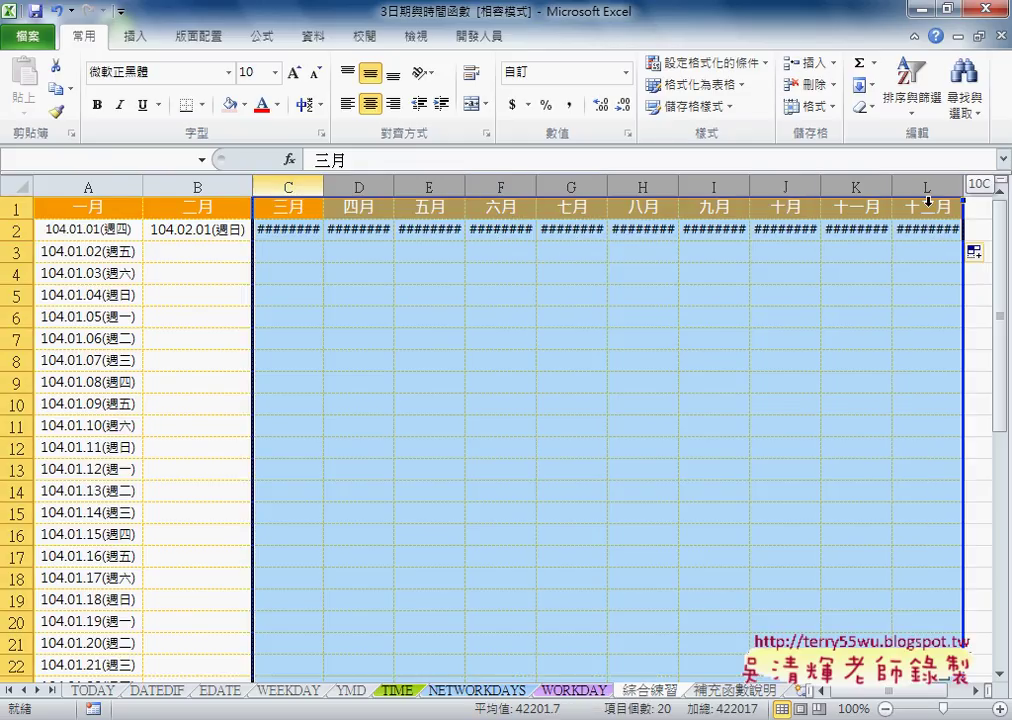
pyautogui.click(820, 115)
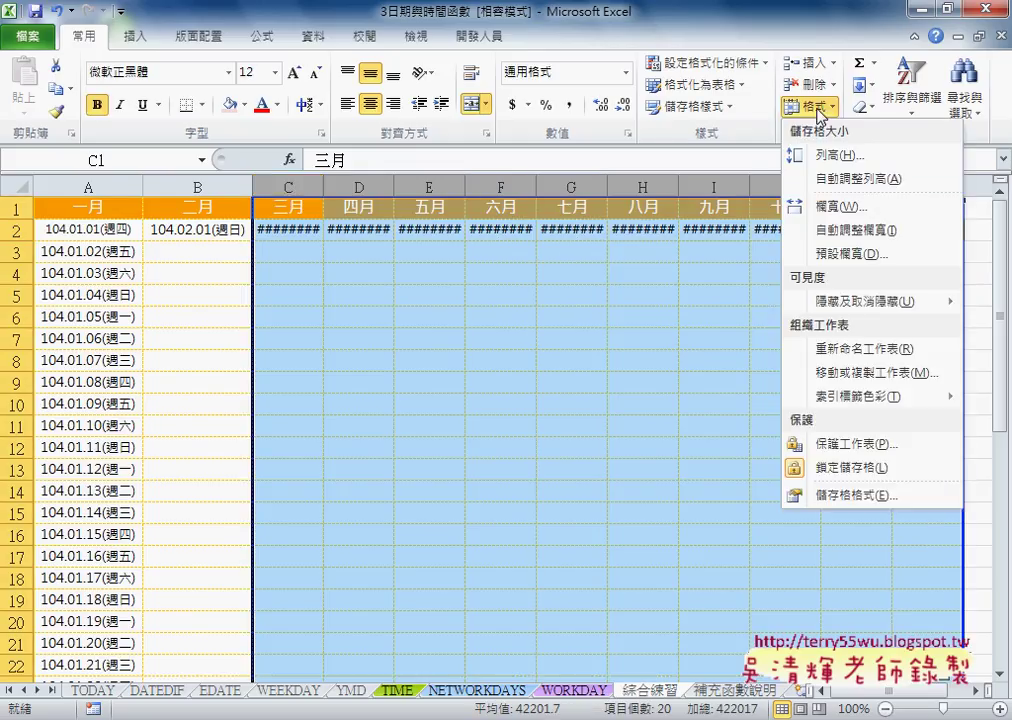
pyautogui.click(852, 232)
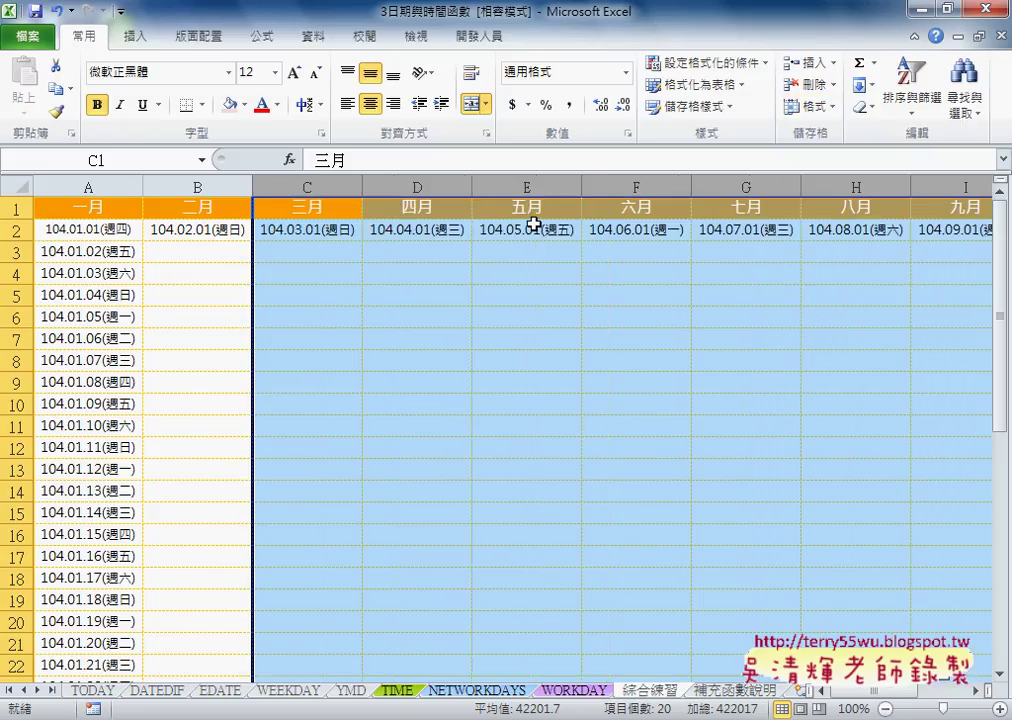
pyautogui.click(886, 709)
pyautogui.click(886, 709)
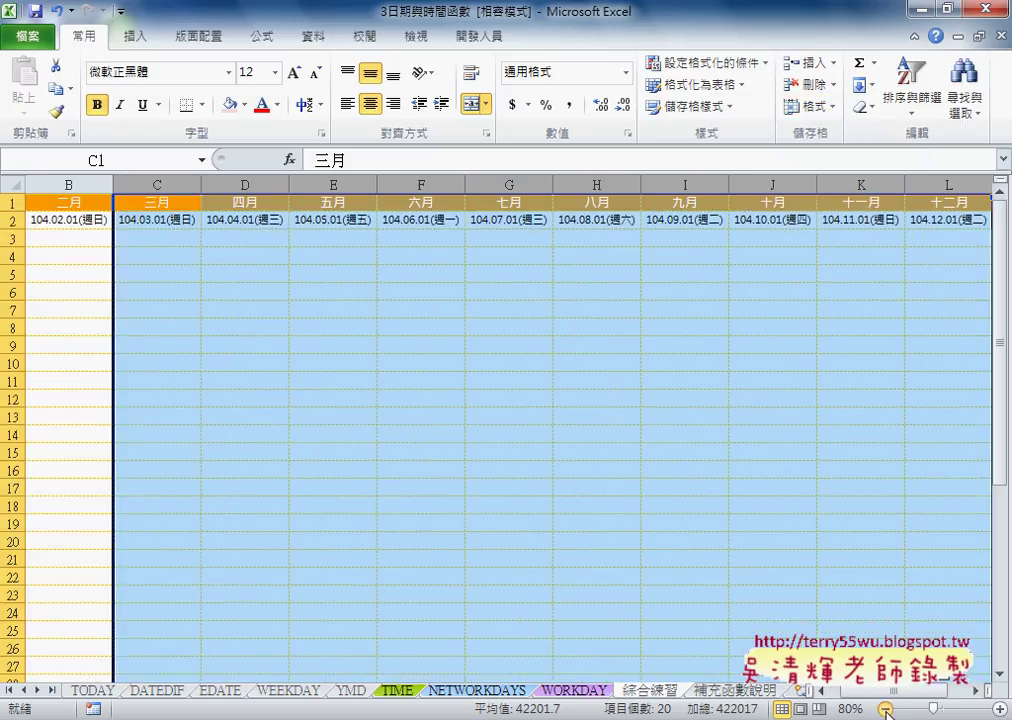
pyautogui.click(145, 220)
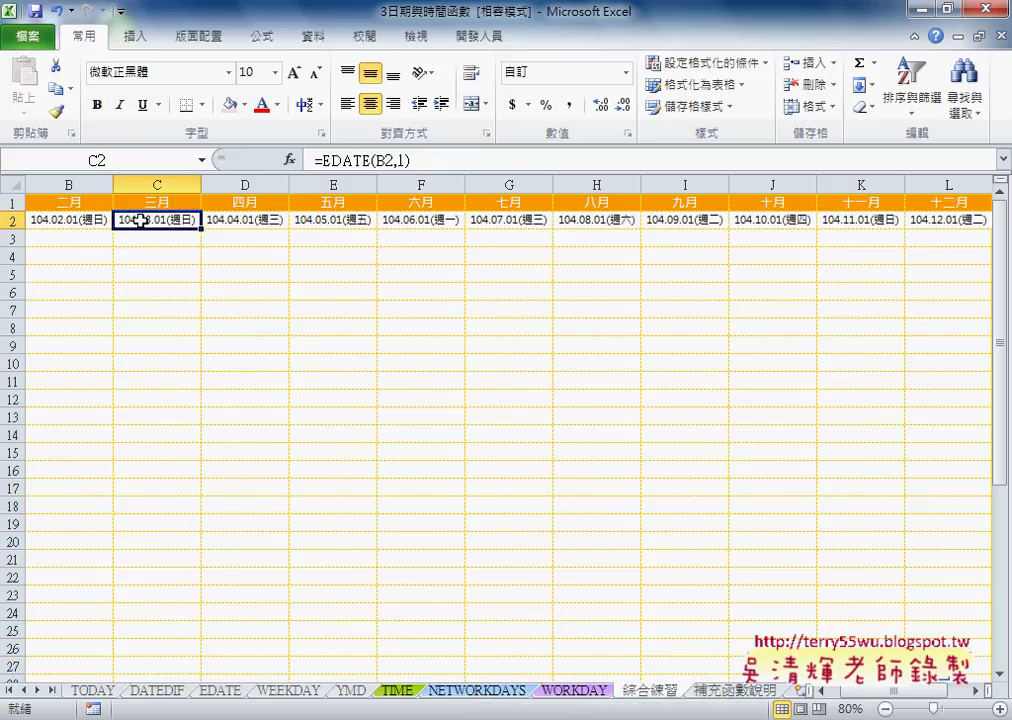
pyautogui.click(69, 224)
# Review the month-start EDATE formulas across row 2
pyautogui.click(147, 221)
pyautogui.click(233, 221)
pyautogui.click(315, 222)
pyautogui.click(429, 221)
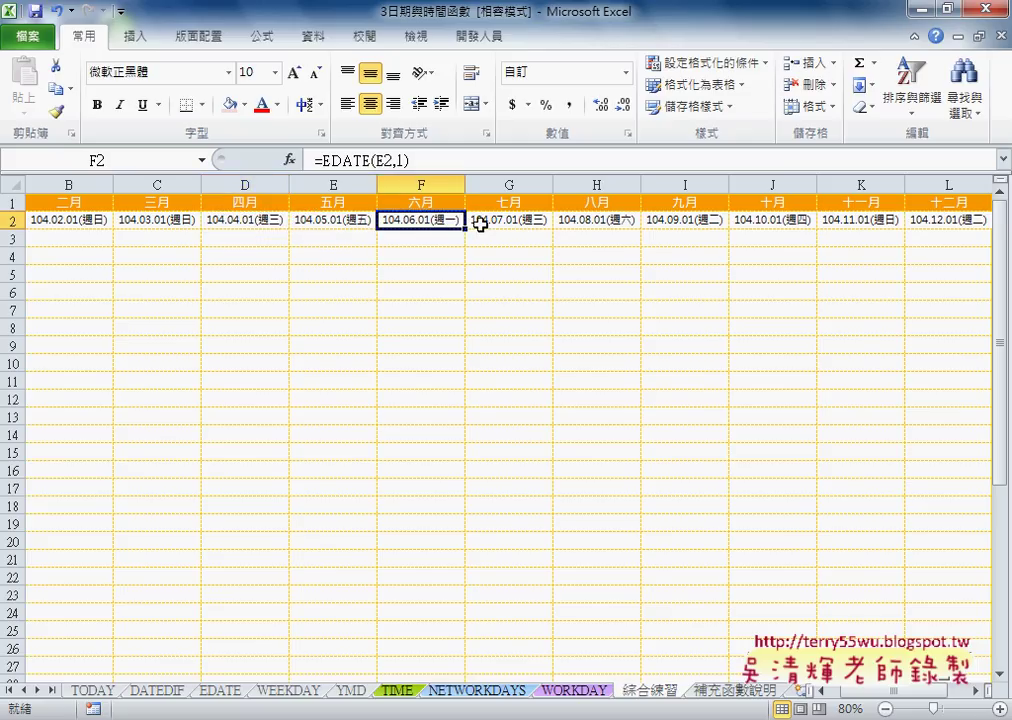
pyautogui.click(500, 221)
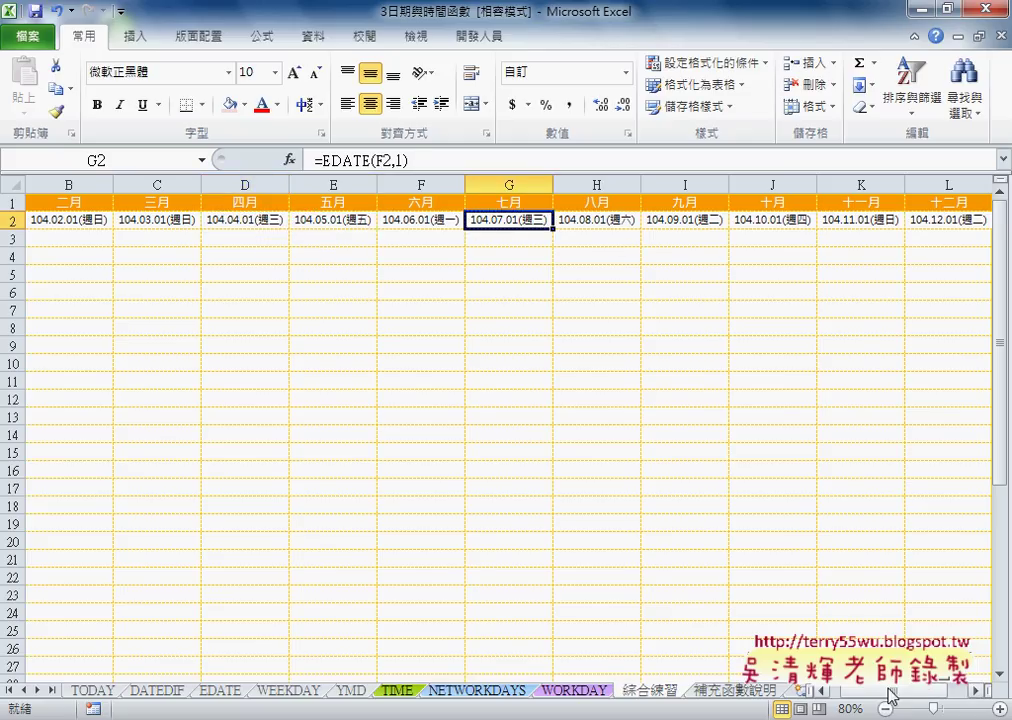
pyautogui.hscroll(-1, 705, 550)
pyautogui.click(158, 221)
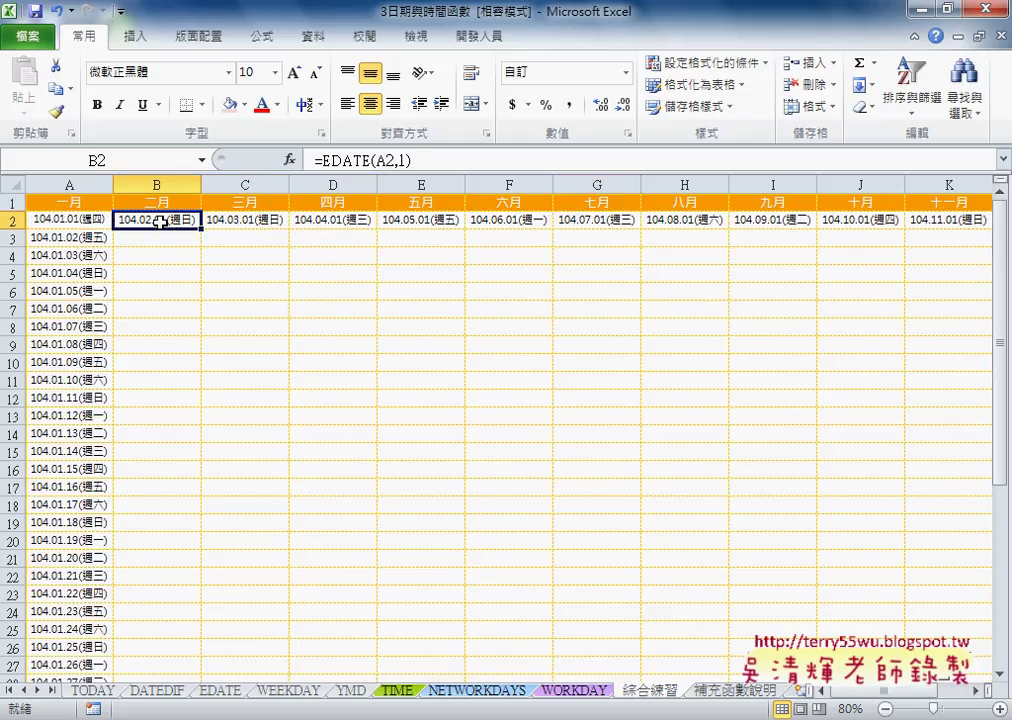
# Enter =B2+1 in B3 and fill it down to B32 for February's dates
pyautogui.click(178, 238)
pyautogui.click(323, 158)
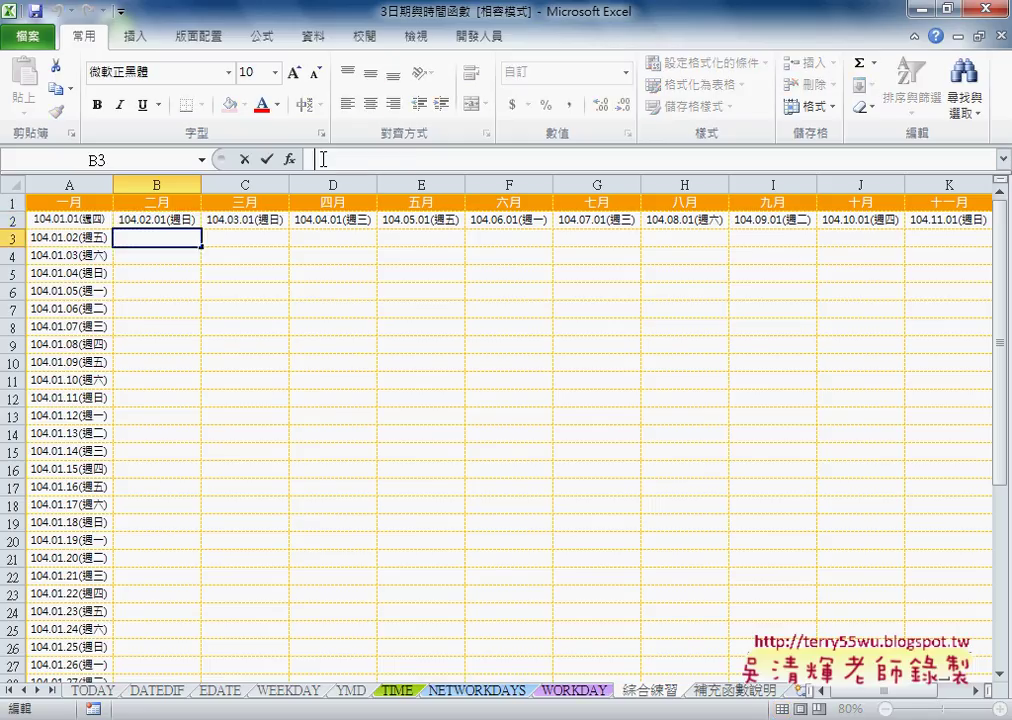
pyautogui.write('=')
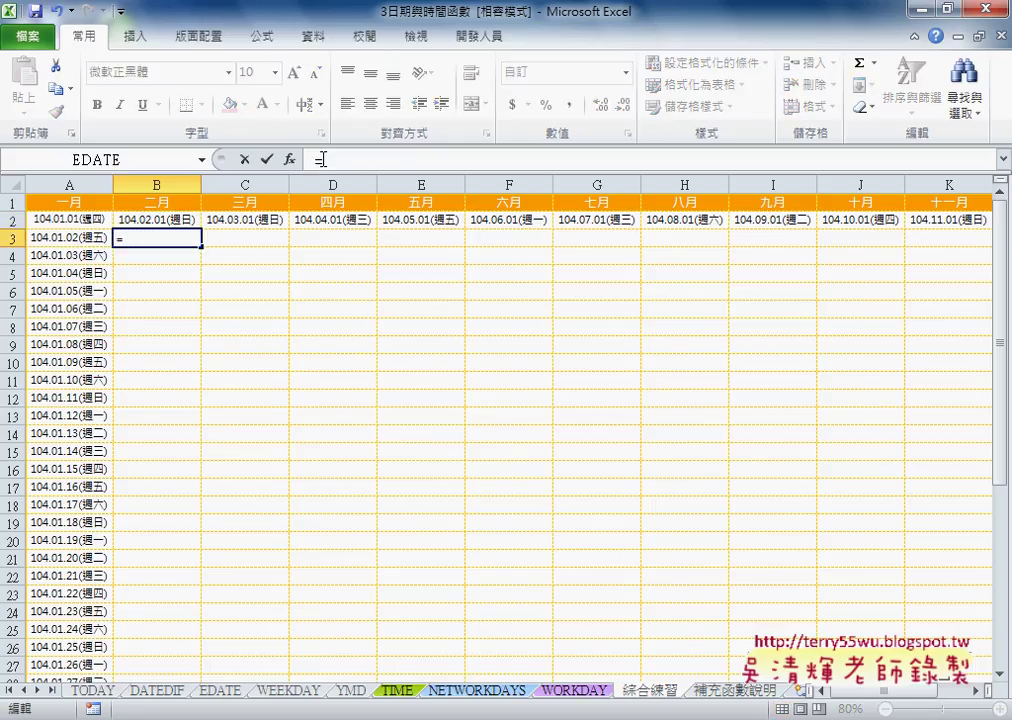
pyautogui.click(151, 219)
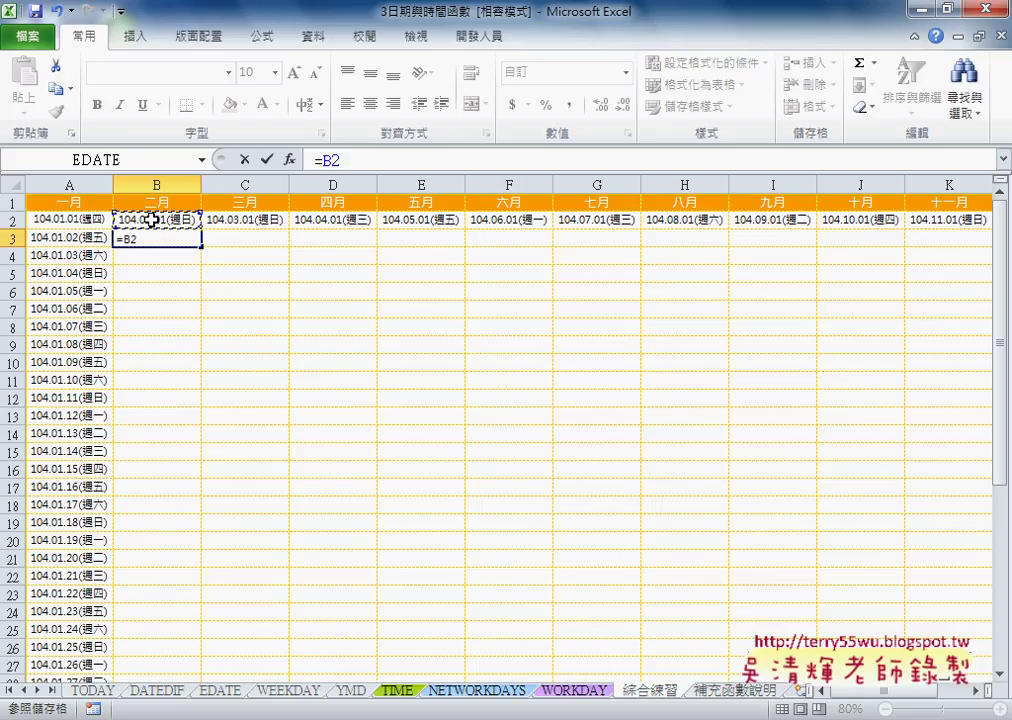
pyautogui.write('+1')
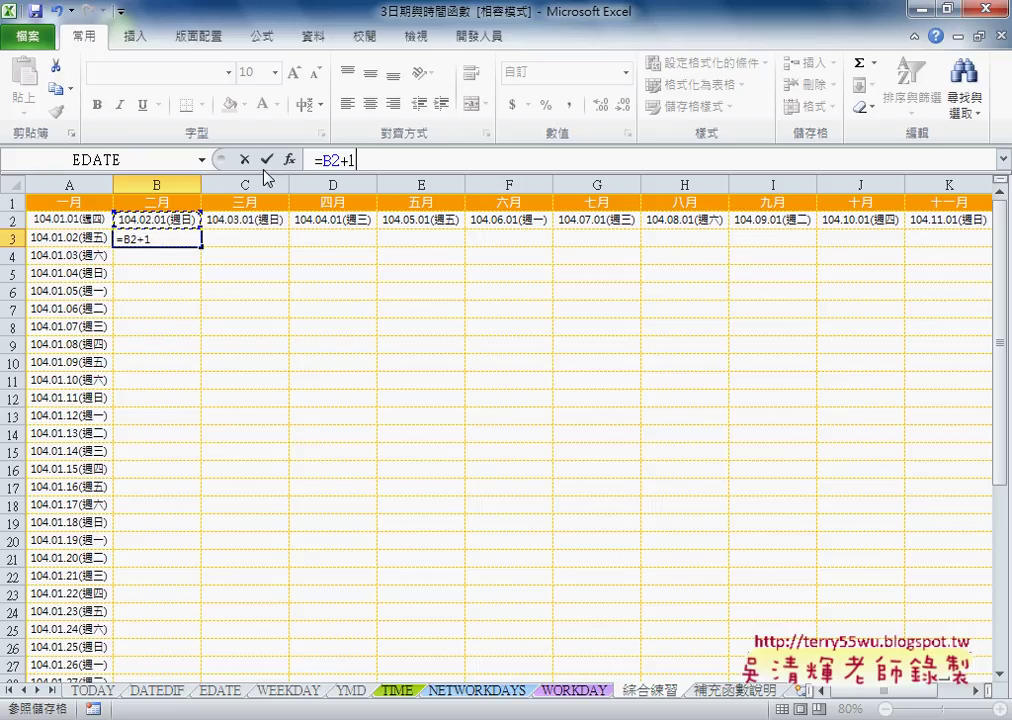
pyautogui.click(266, 159)
pyautogui.moveTo(201, 246); pyautogui.dragTo(190, 655)
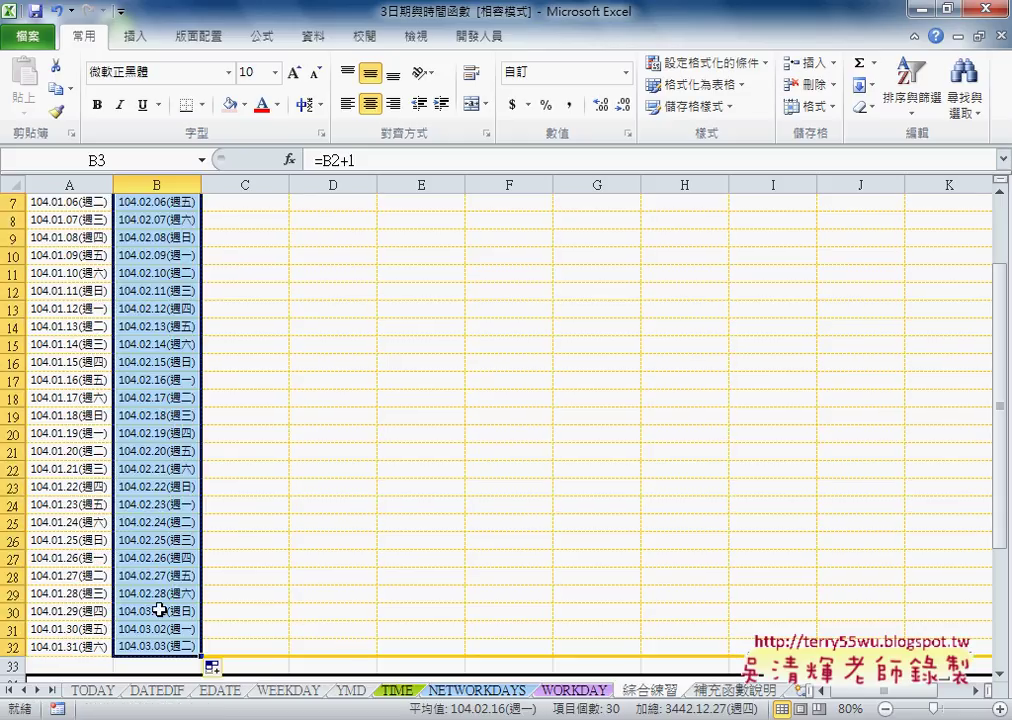
pyautogui.moveTo(159, 609); pyautogui.dragTo(171, 646)
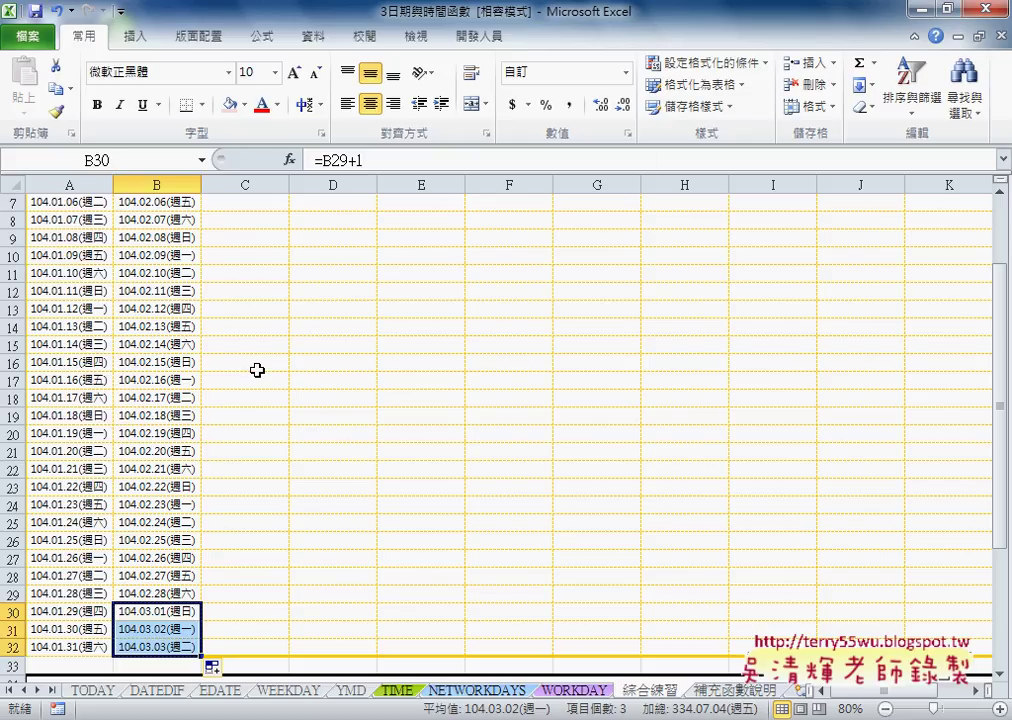
# Delete the spilled March dates in B30:B32 so February ends at 104.02.28(週六)
pyautogui.scroll(2, 255, 368)
pyautogui.click(185, 219)
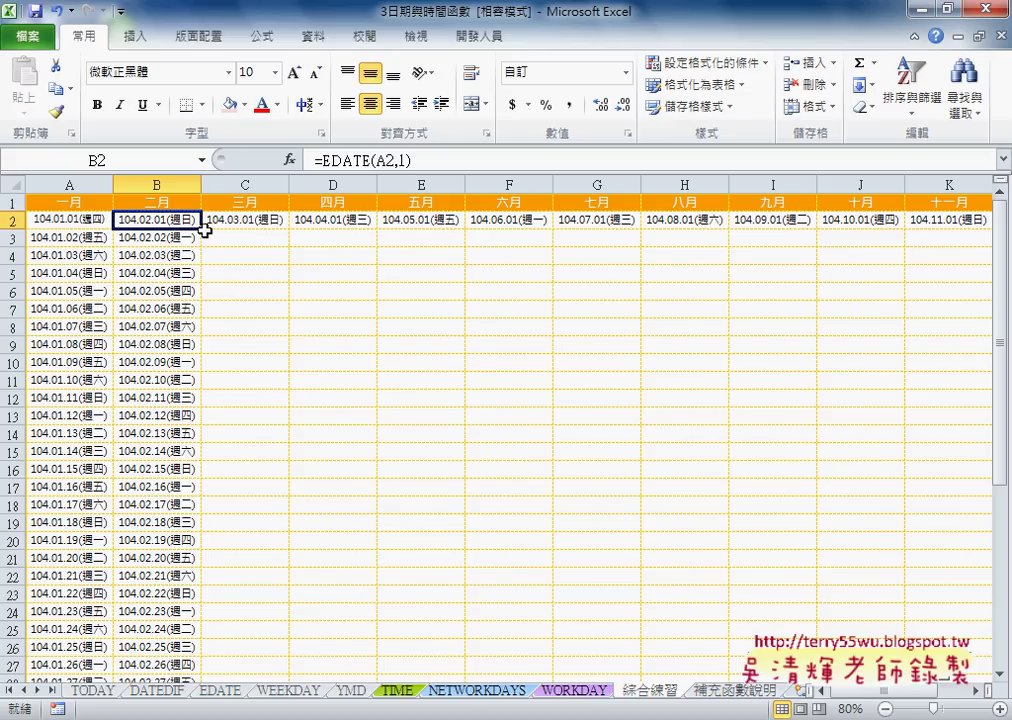
pyautogui.moveTo(201, 227)
pyautogui.mouseDown()
pyautogui.moveTo(178, 665)
pyautogui.moveTo(189, 597)
pyautogui.moveTo(152, 638)
pyautogui.mouseUp()
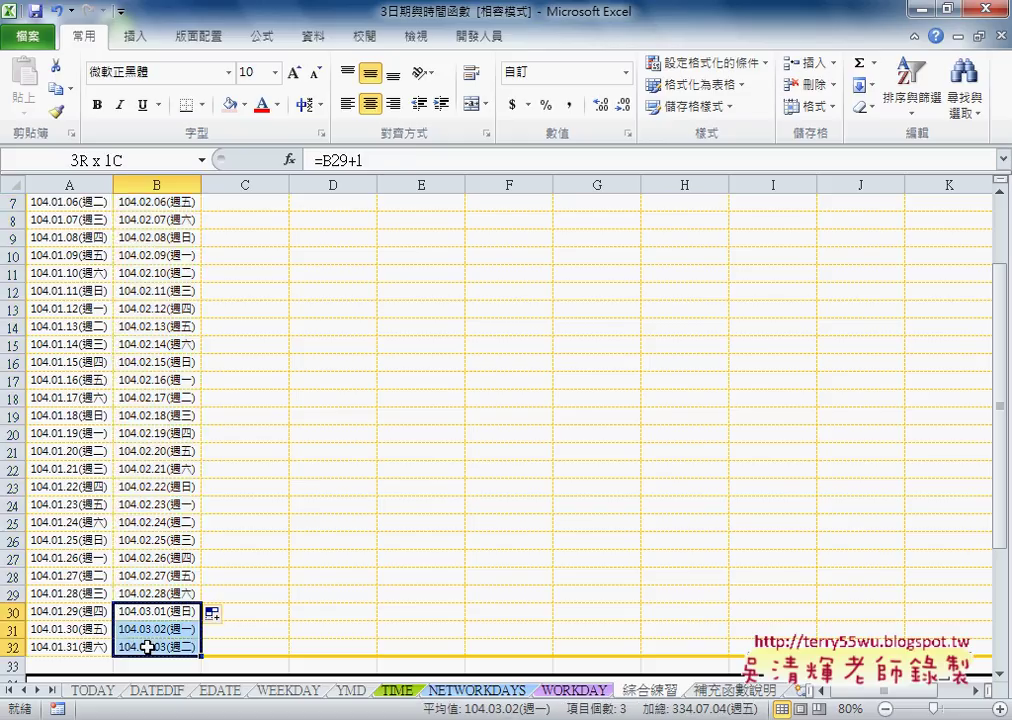
pyautogui.press('Delete')
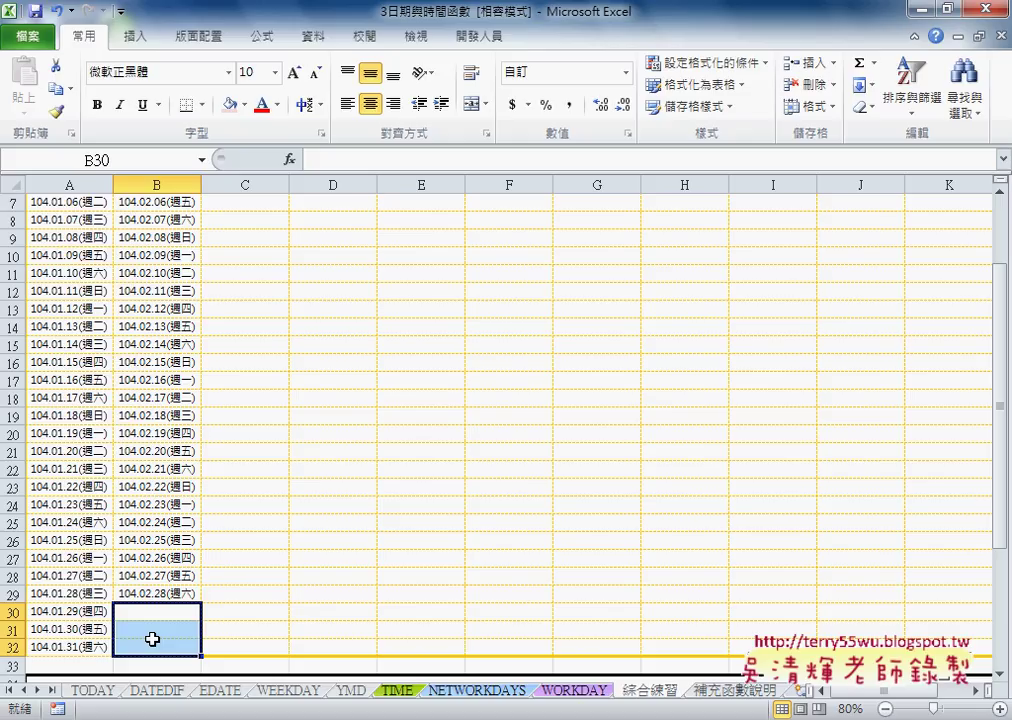
pyautogui.scroll(2, 152, 630)
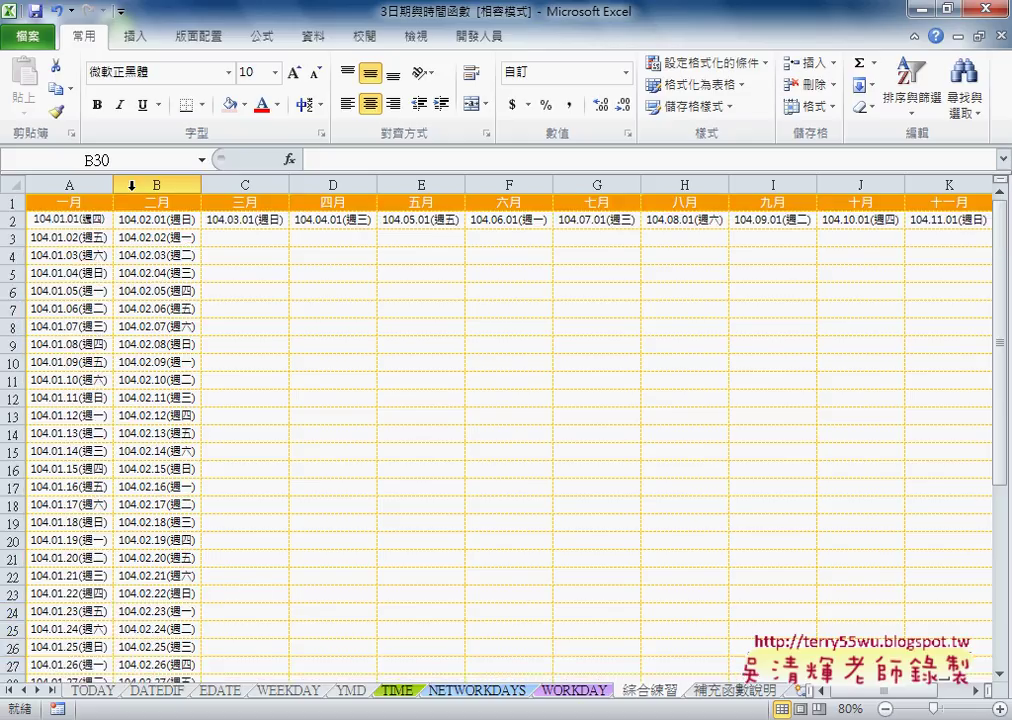
pyautogui.click(108, 221)
pyautogui.moveTo(108, 221); pyautogui.dragTo(938, 224)
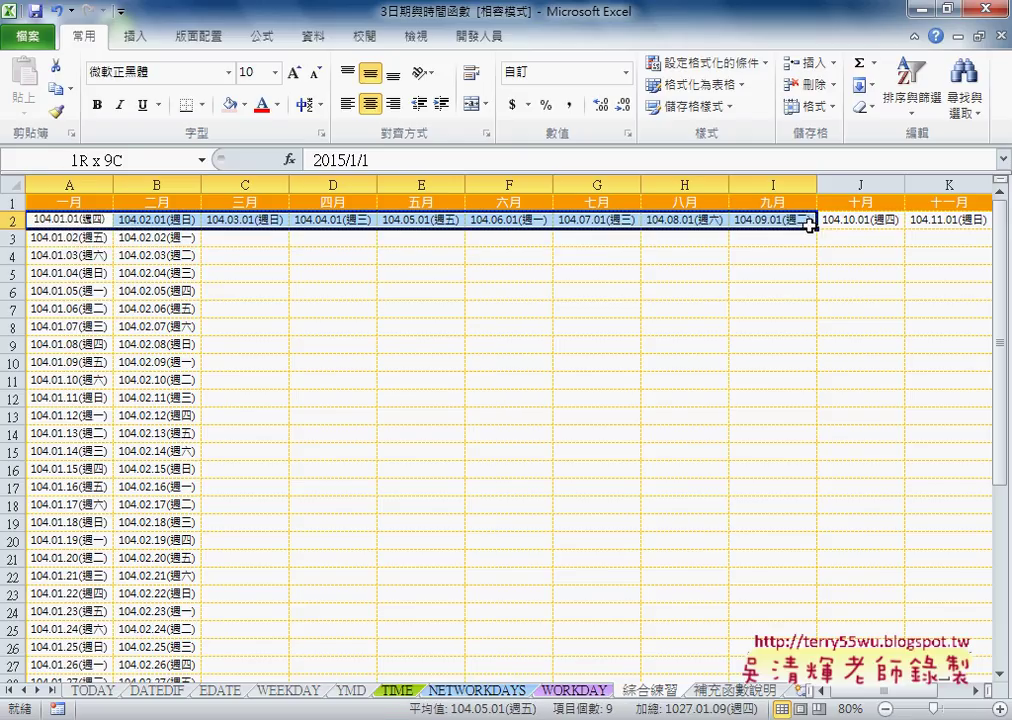
# Review A3's =A2+1 fill, then undo the February-onward formulas, leaving only January
pyautogui.click(108, 240)
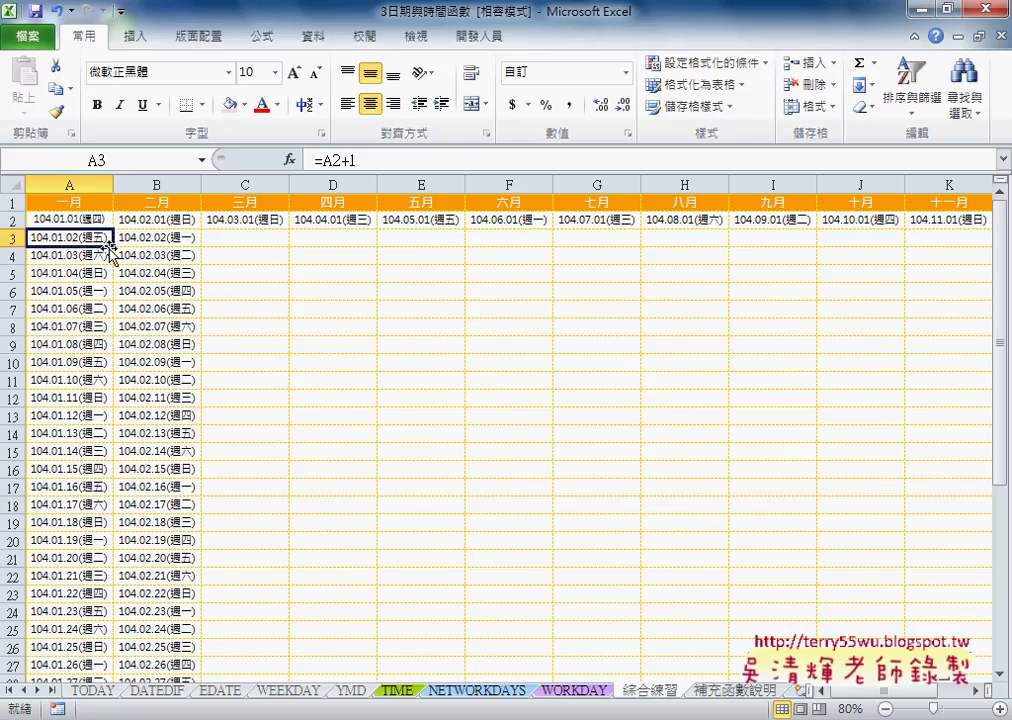
pyautogui.moveTo(106, 248)
pyautogui.mouseDown()
pyautogui.moveTo(86, 648)
pyautogui.moveTo(104, 278)
pyautogui.mouseUp()
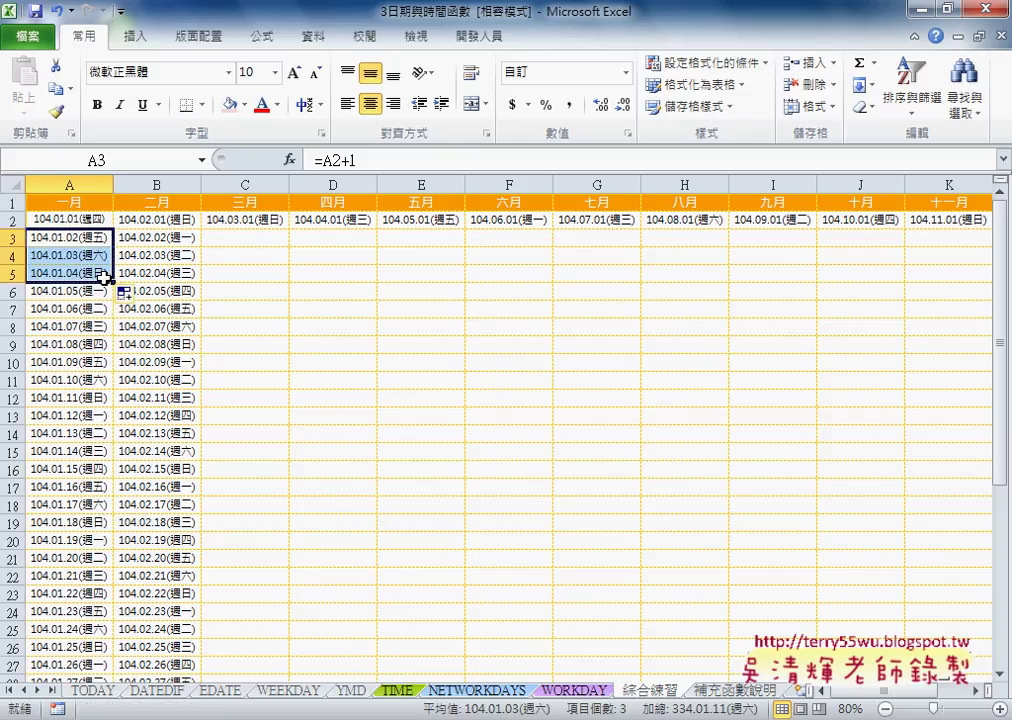
pyautogui.hotkey('ctrl', 'z')
pyautogui.hotkey('ctrl', 'z')
pyautogui.hotkey('ctrl', 'z')
pyautogui.hotkey('ctrl', 'z')
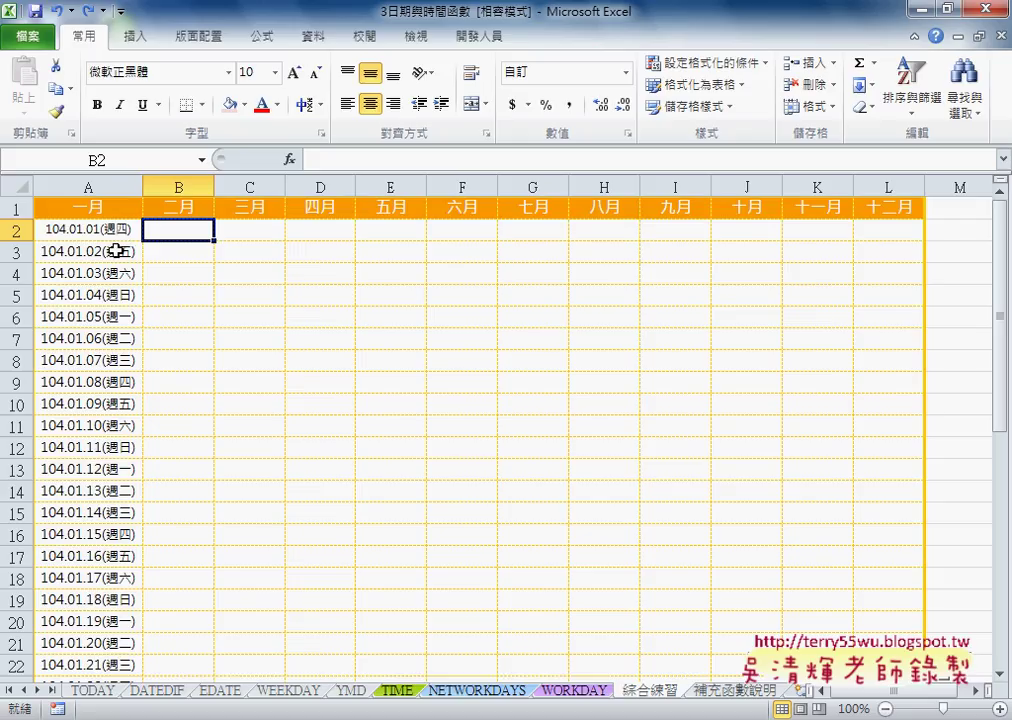
# Fill A3:B3's next-day formulas down to row 32, highlighting March dates spilled into B30:B32
pyautogui.click(106, 252)
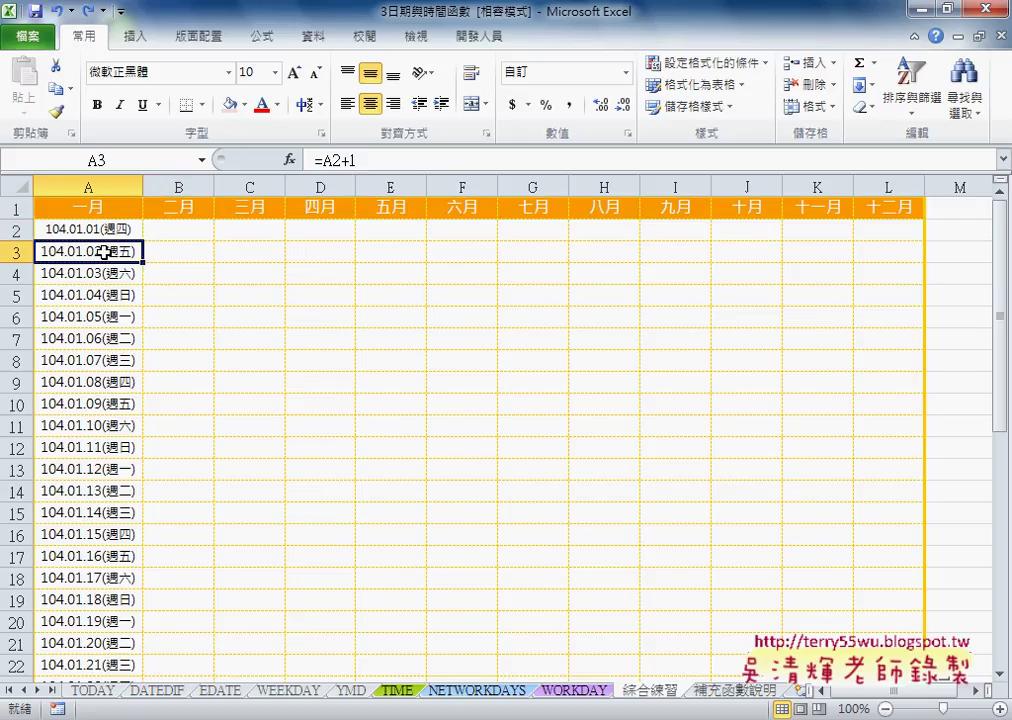
pyautogui.click(183, 229)
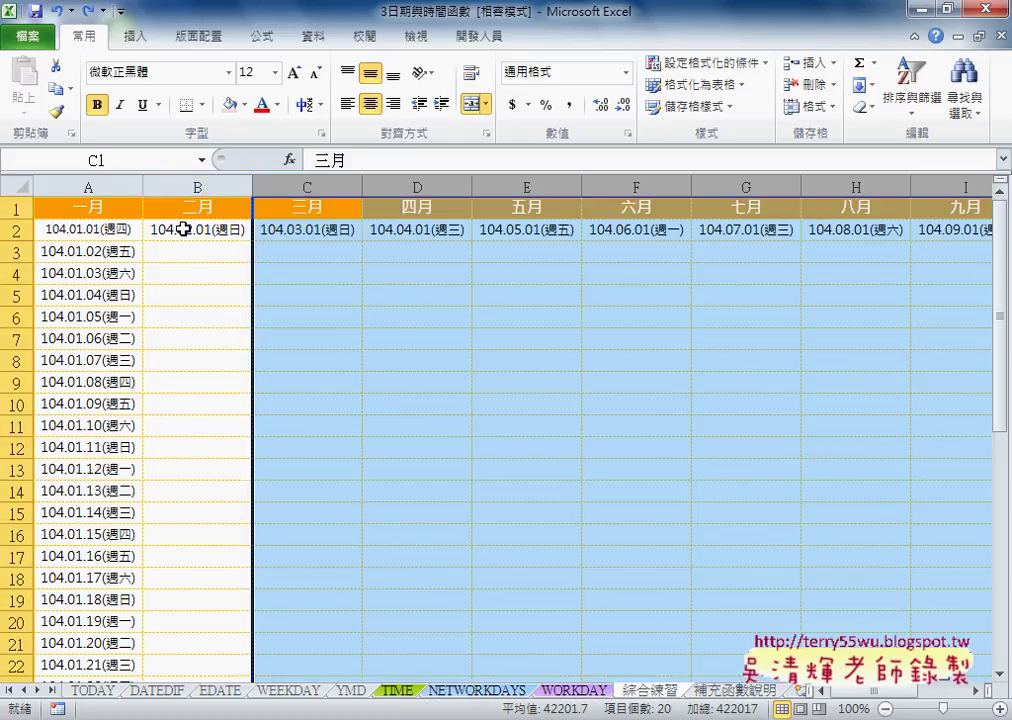
pyautogui.click(113, 252)
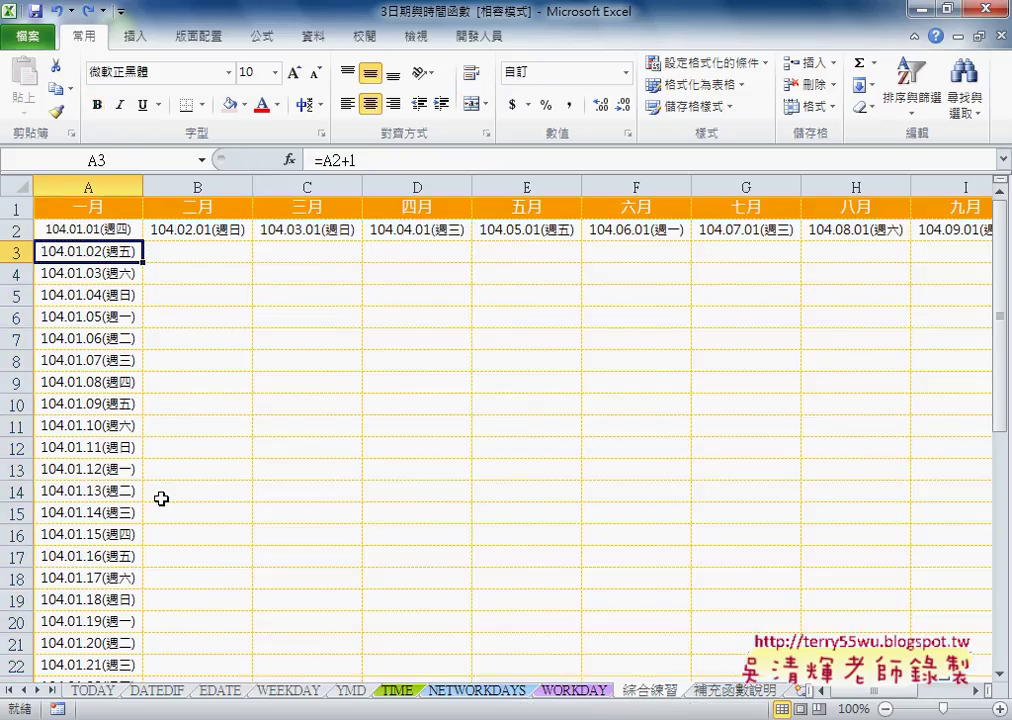
pyautogui.moveTo(143, 260)
pyautogui.mouseDown()
pyautogui.moveTo(147, 655)
pyautogui.moveTo(253, 660)
pyautogui.mouseUp()
pyautogui.moveTo(210, 599); pyautogui.dragTo(210, 641)
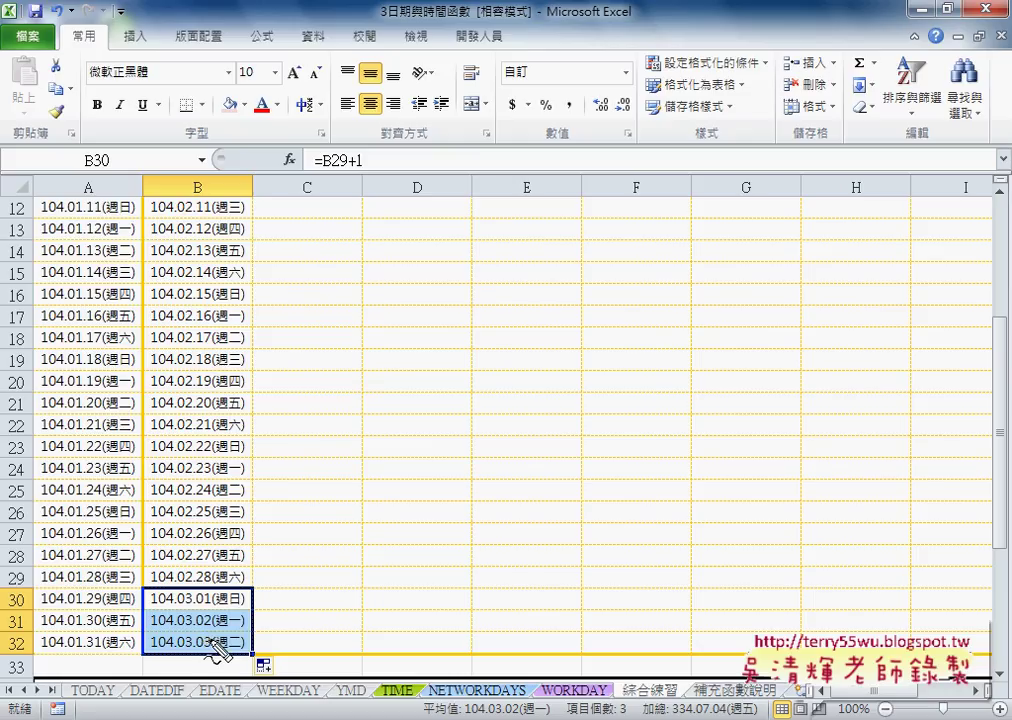
pyautogui.moveTo(252, 660)
pyautogui.mouseDown()
pyautogui.moveTo(147, 662)
pyautogui.moveTo(262, 656)
pyautogui.mouseUp()
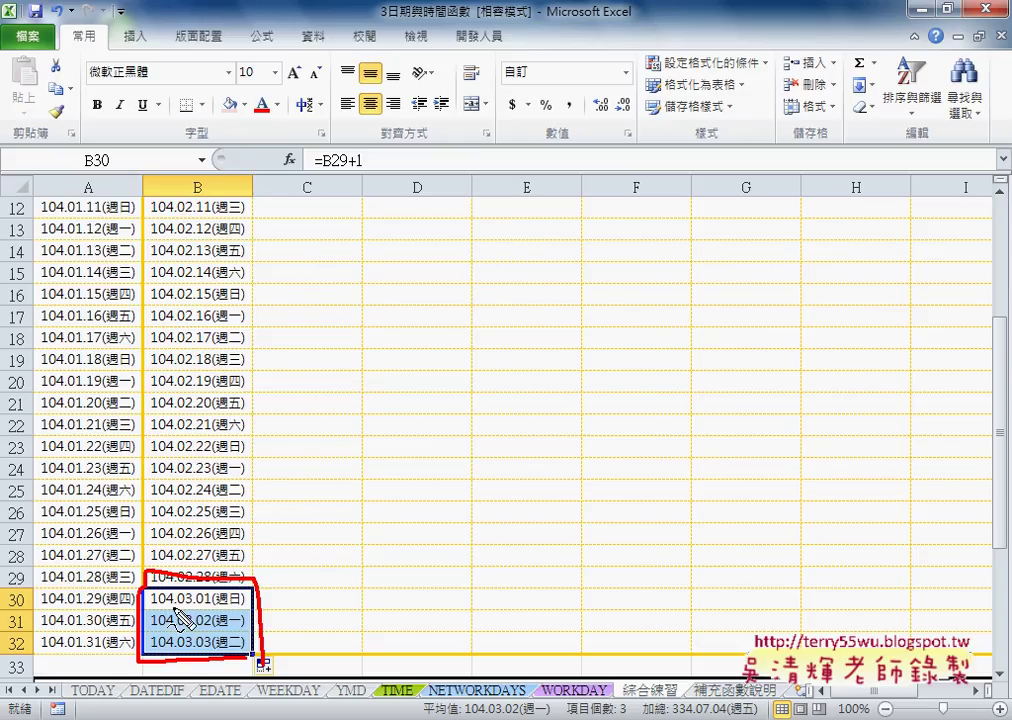
pyautogui.moveTo(178, 604); pyautogui.dragTo(190, 605)
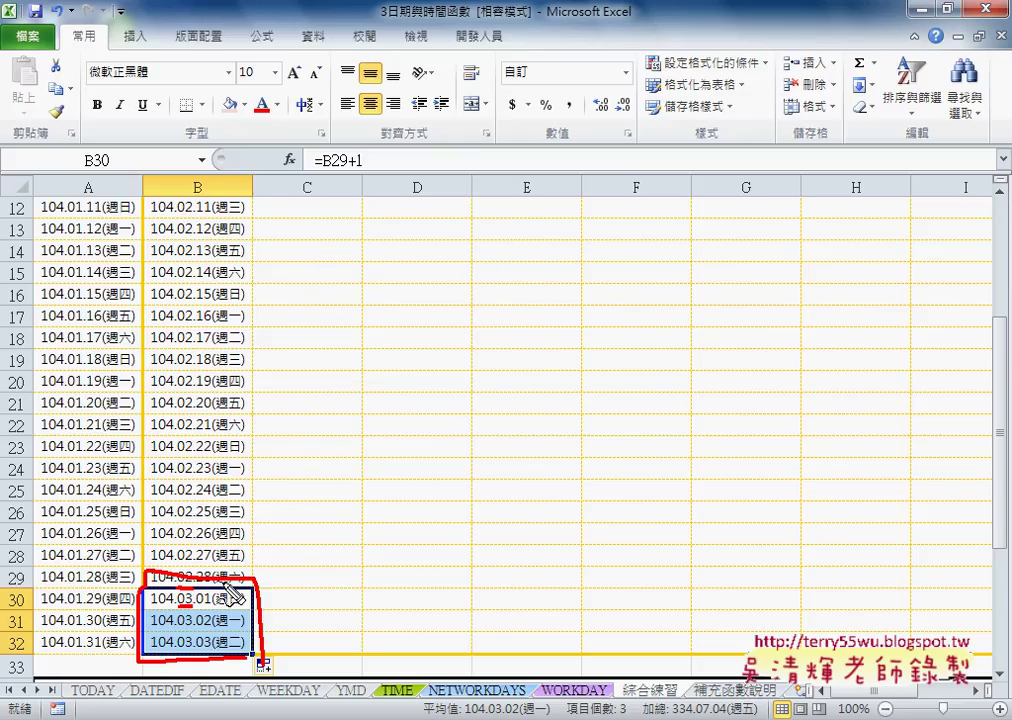
pyautogui.moveTo(236, 600); pyautogui.dragTo(183, 650)
pyautogui.moveTo(180, 603); pyautogui.dragTo(235, 650)
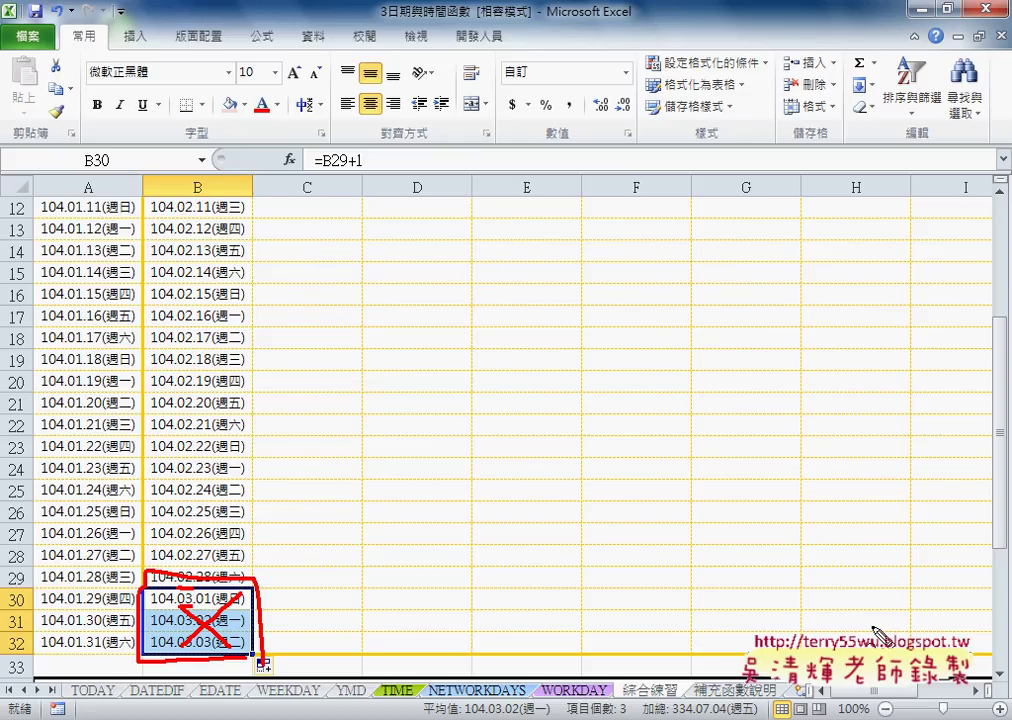
pyautogui.press('Escape')
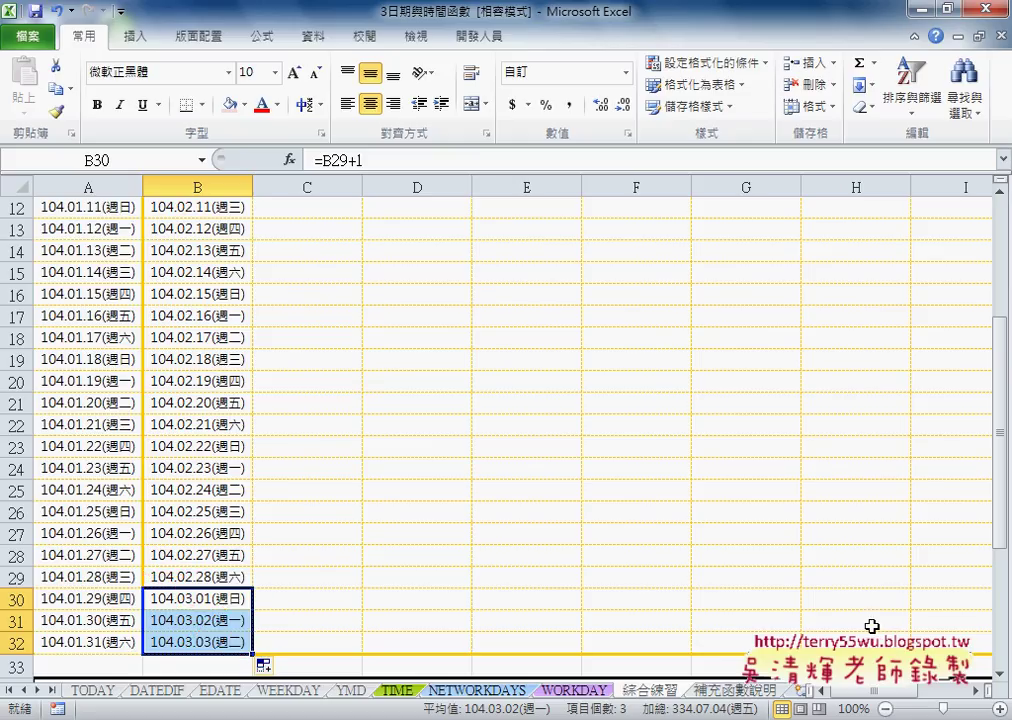
pyautogui.scroll(4, 471, 438)
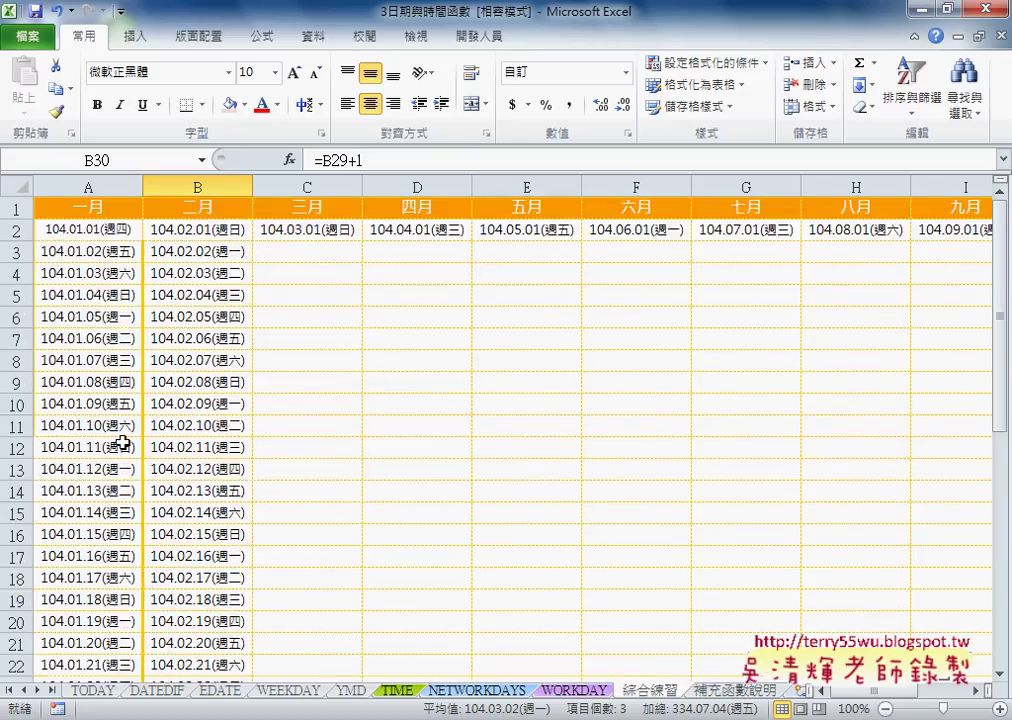
pyautogui.click(124, 254)
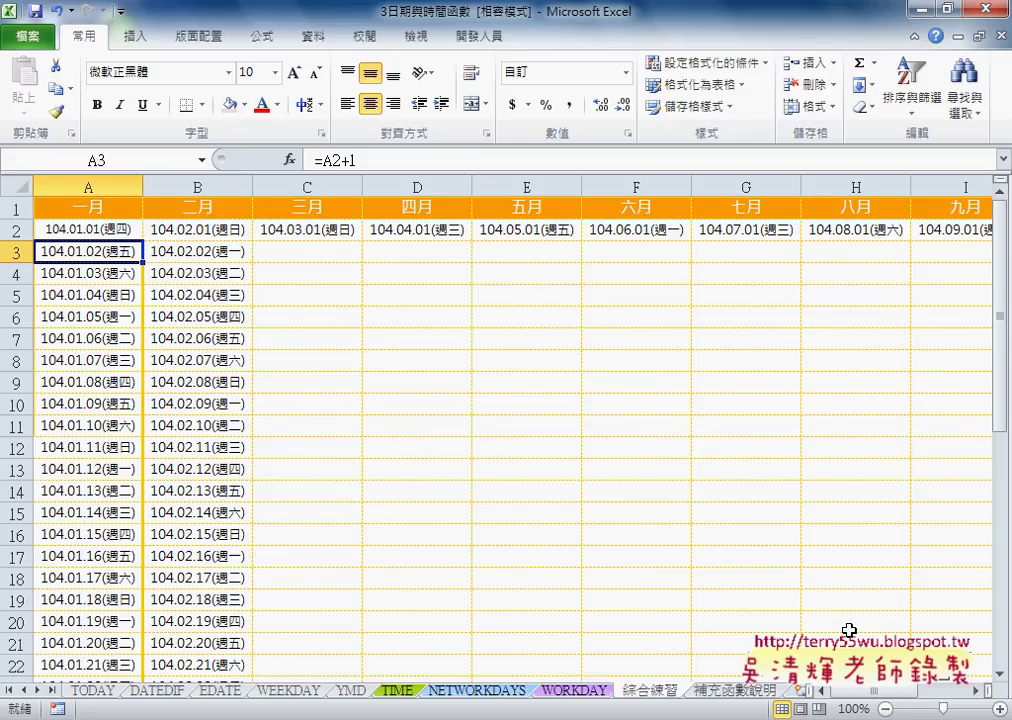
pyautogui.hotkey('ctrl', 'z')
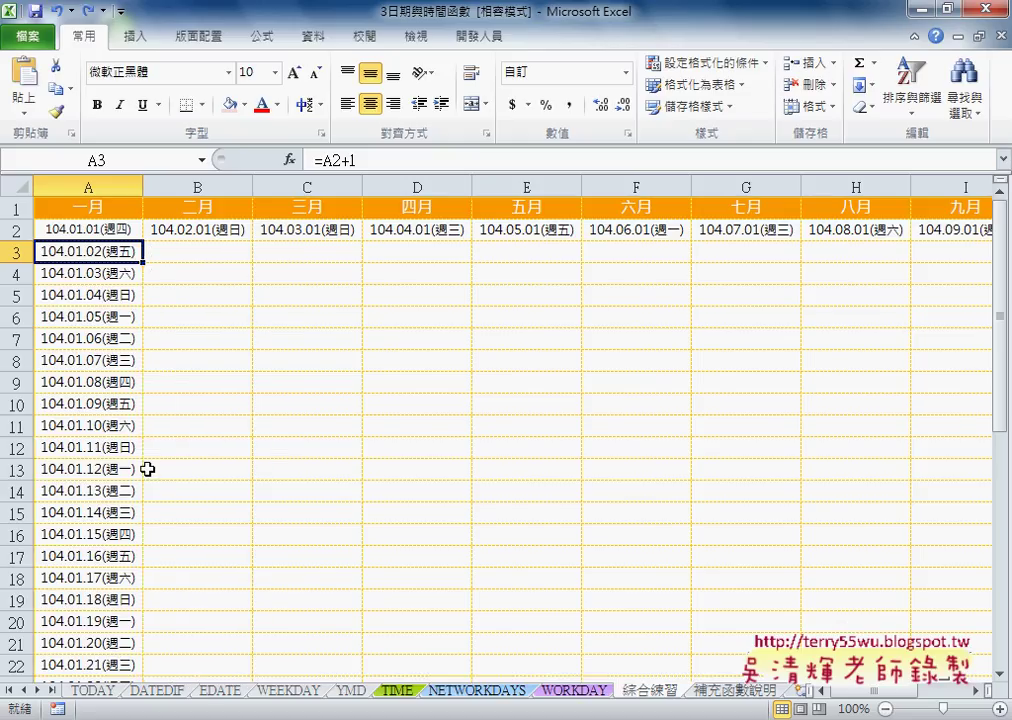
pyautogui.moveTo(142, 262)
pyautogui.mouseDown()
pyautogui.moveTo(142, 662)
pyautogui.moveTo(213, 631)
pyautogui.mouseUp()
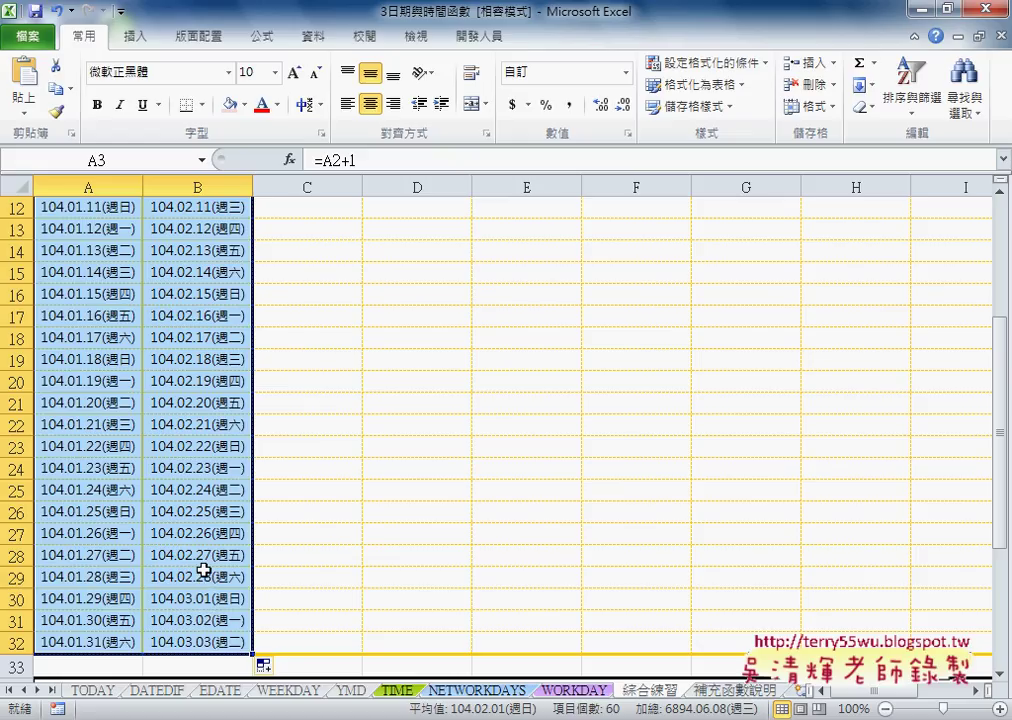
pyautogui.scroll(1, 185, 530)
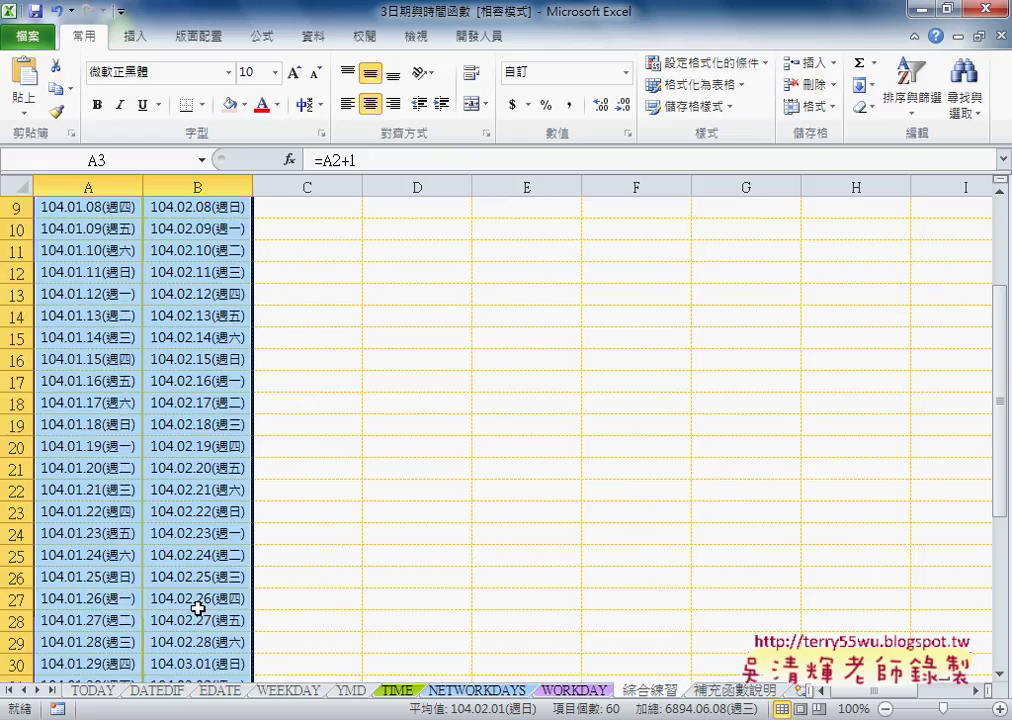
pyautogui.scroll(1, 158, 480)
pyautogui.scroll(2, 145, 420)
pyautogui.click(103, 248)
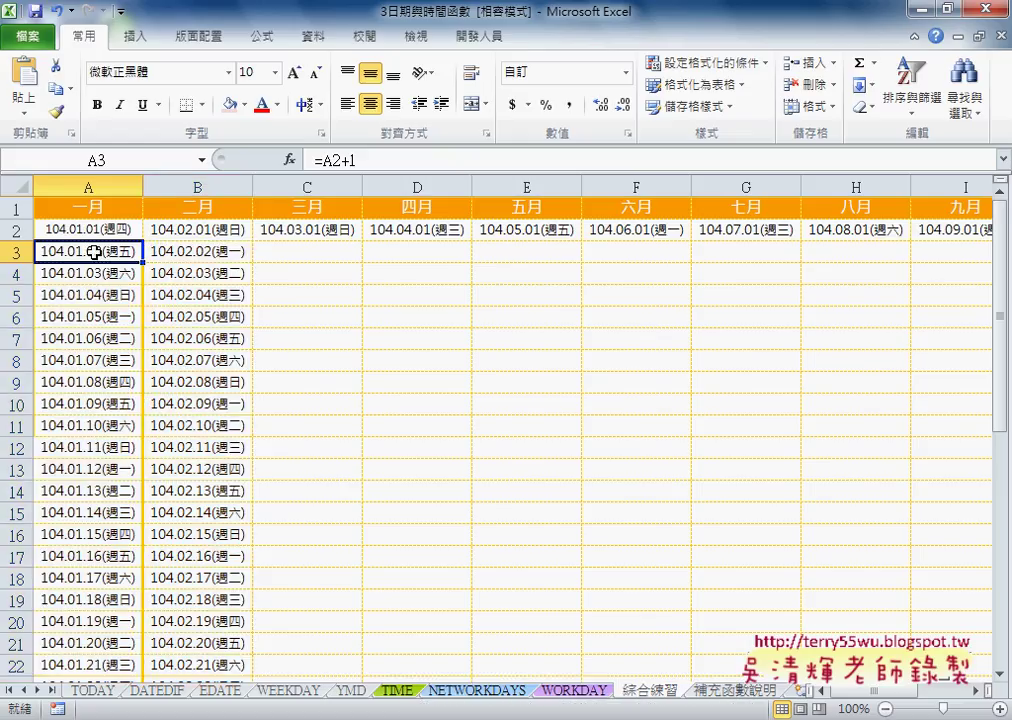
pyautogui.click(104, 228)
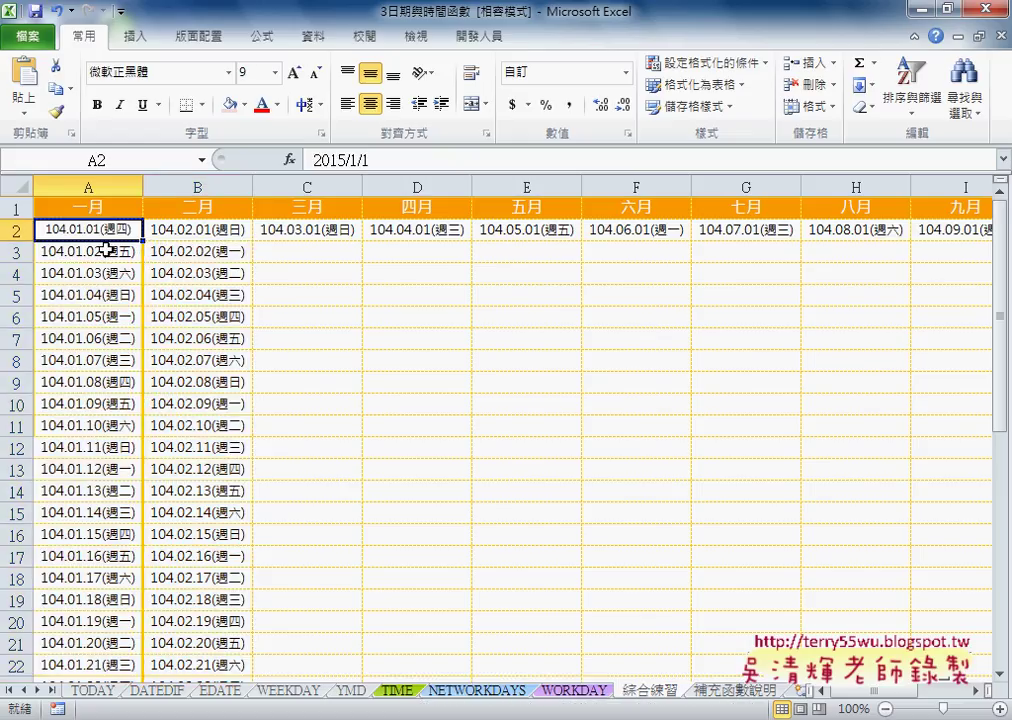
pyautogui.click(109, 253)
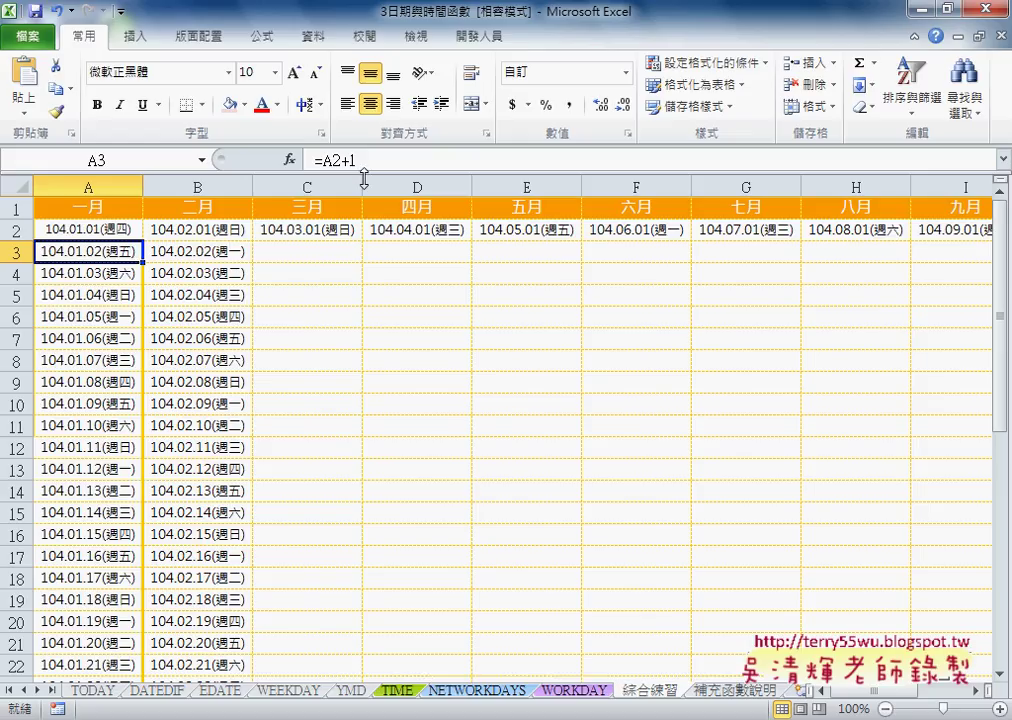
# Cut the old =A2+1 formula out of A3 and start an IF function instead
pyautogui.moveTo(314, 160); pyautogui.dragTo(362, 160)
pyautogui.rightClick(350, 163)
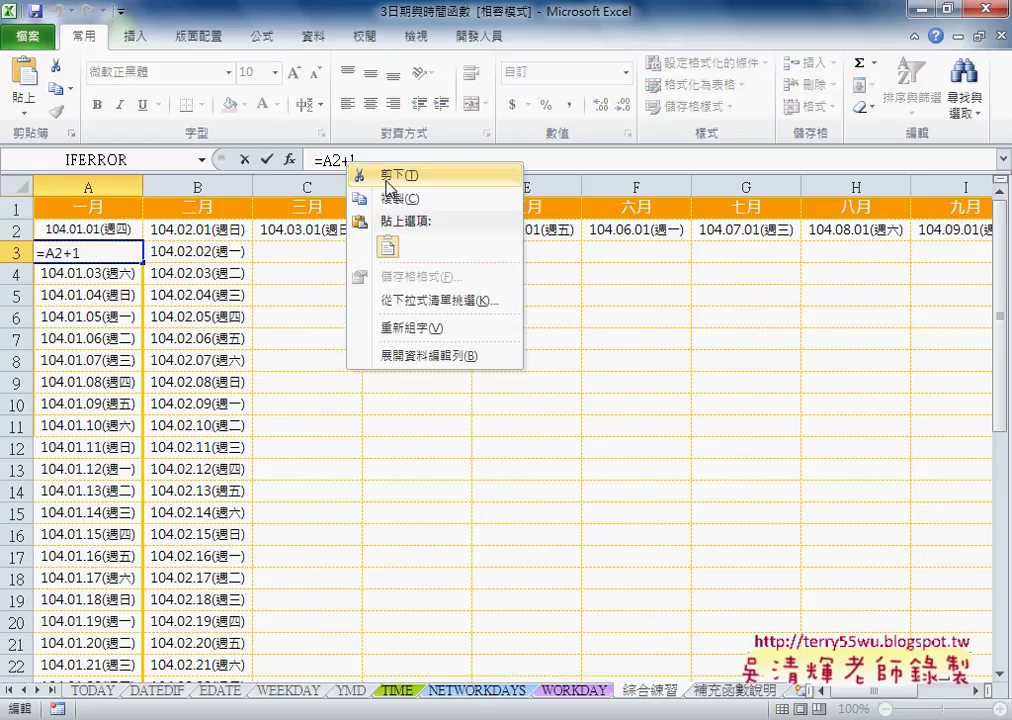
pyautogui.click(370, 177)
pyautogui.click(289, 160)
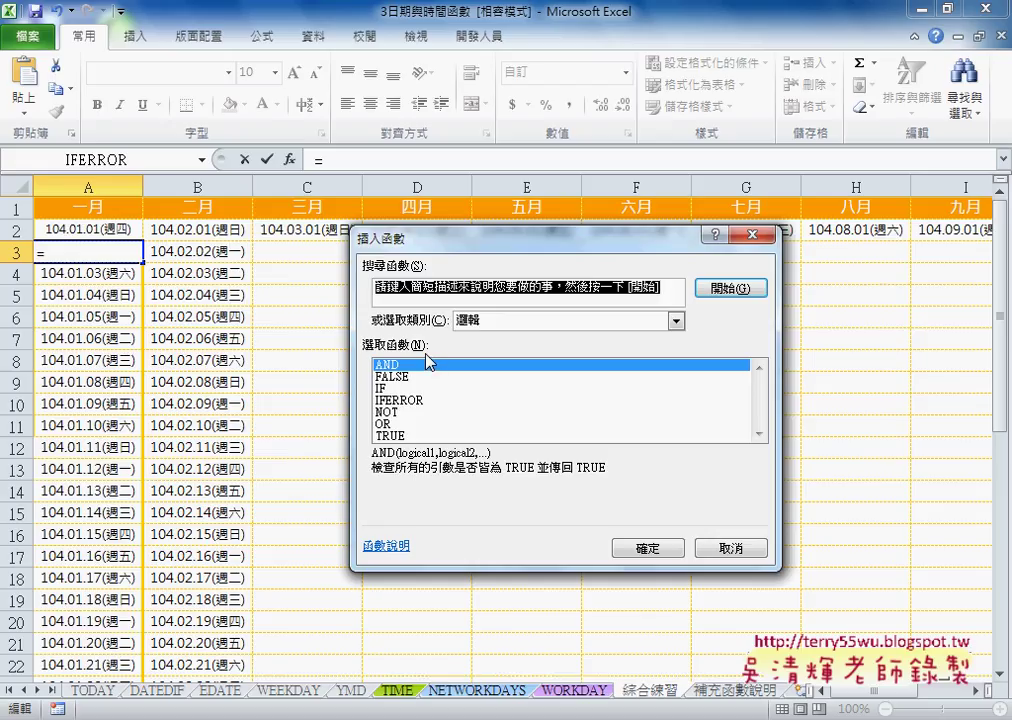
pyautogui.click(385, 388)
pyautogui.click(646, 547)
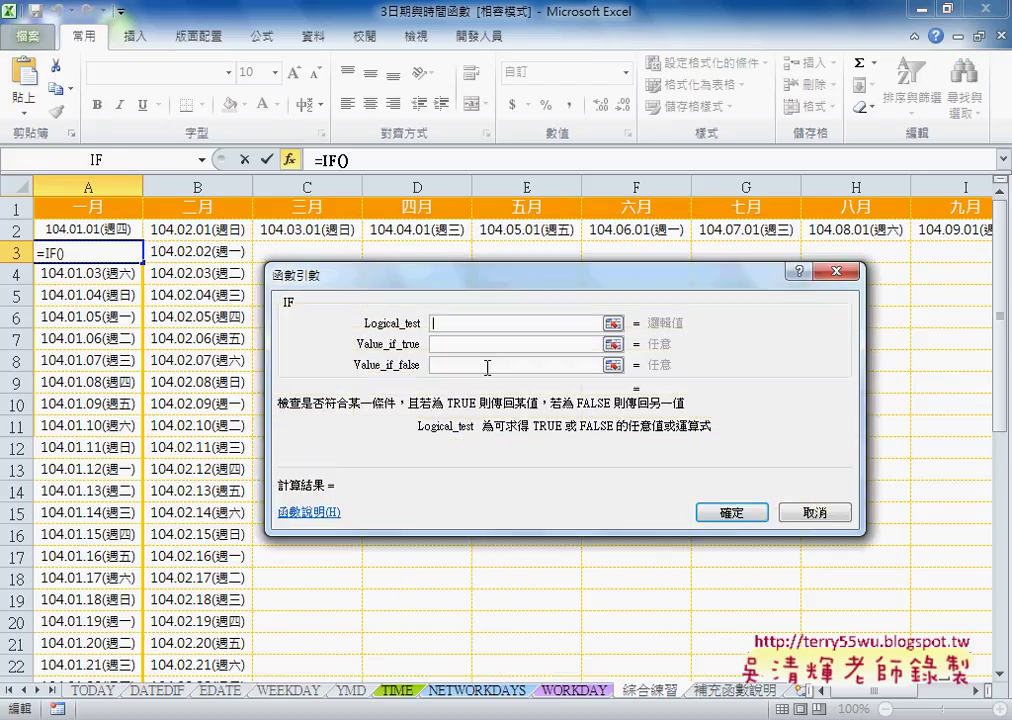
# Enter the IF logical test month(A2)<>month(A2+1)
pyautogui.write('m')
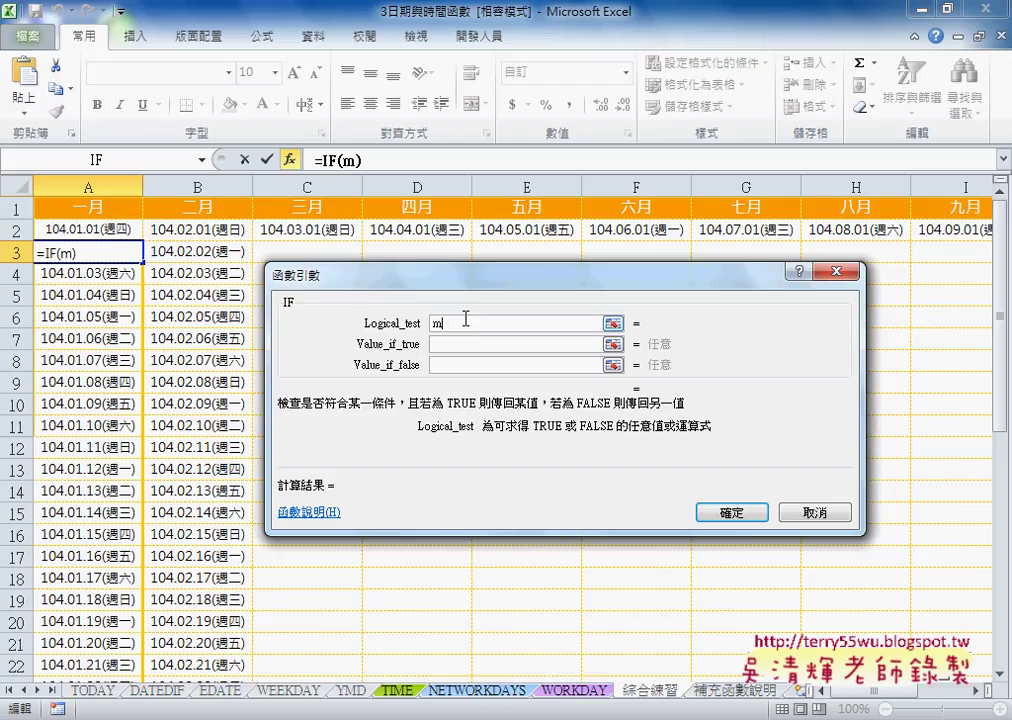
pyautogui.write('ont')
pyautogui.write('h(')
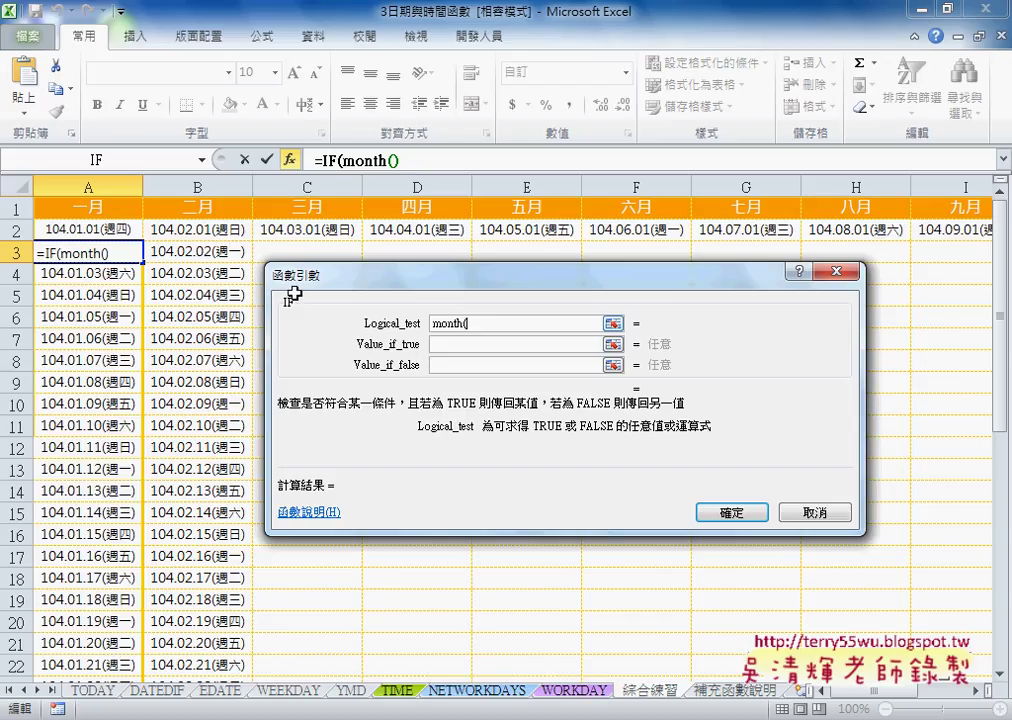
pyautogui.click(86, 229)
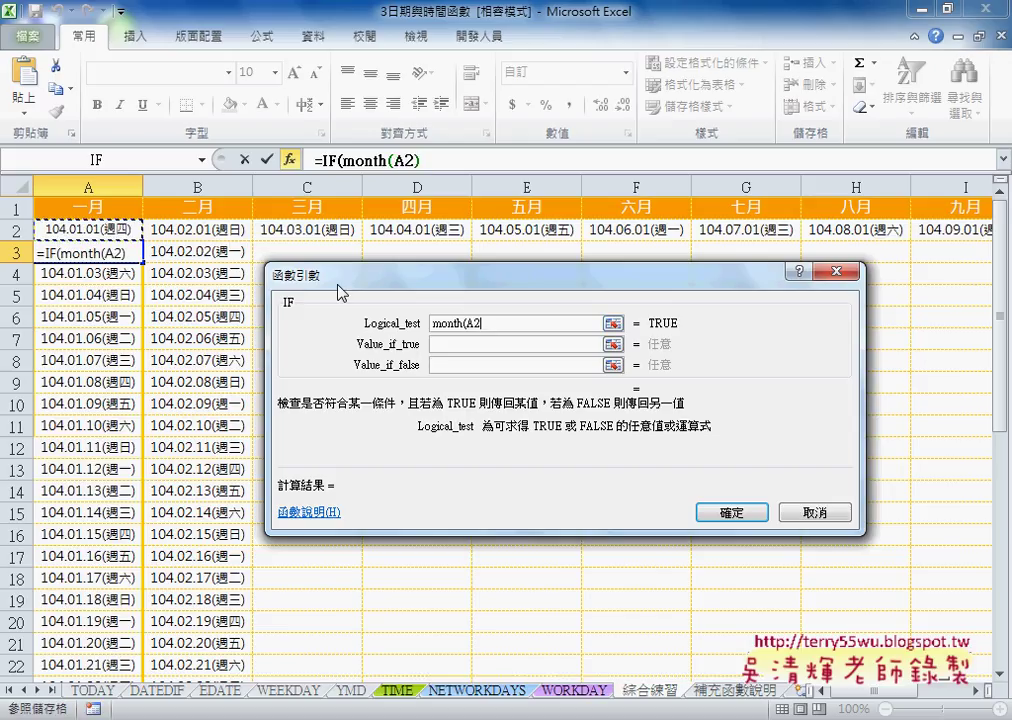
pyautogui.write(')<')
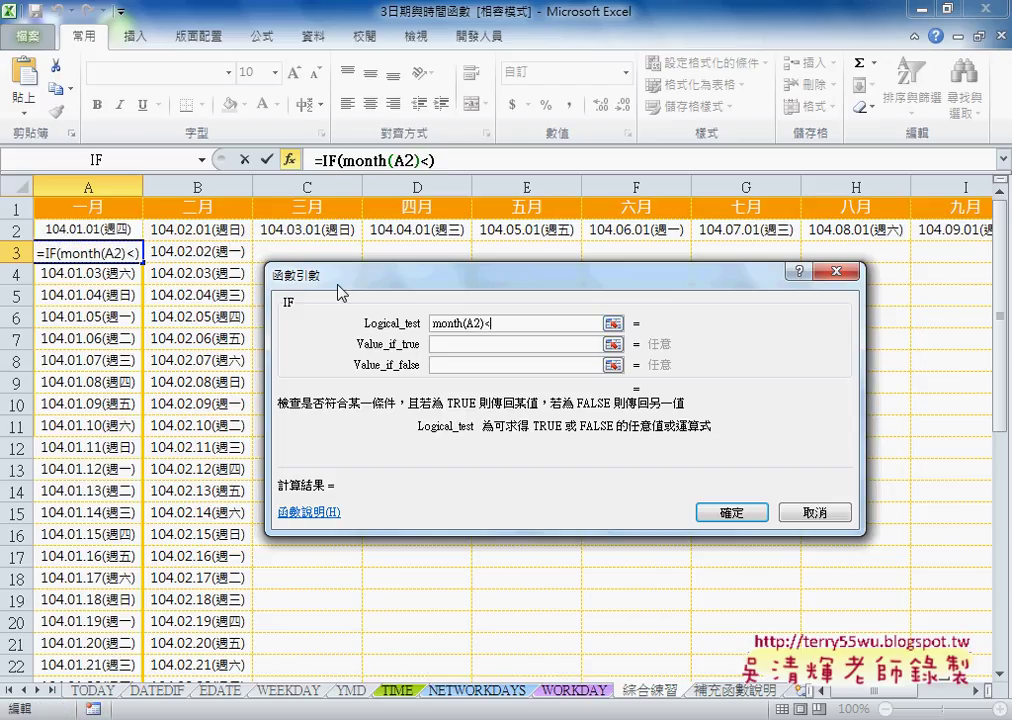
pyautogui.write('>')
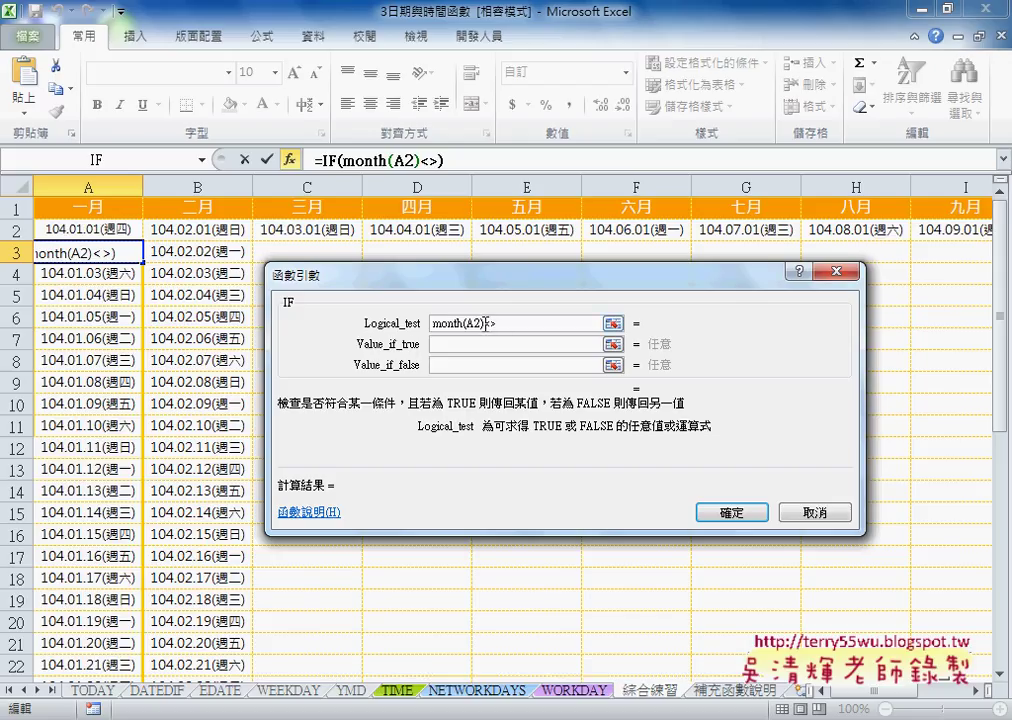
pyautogui.moveTo(485, 323); pyautogui.dragTo(413, 333)
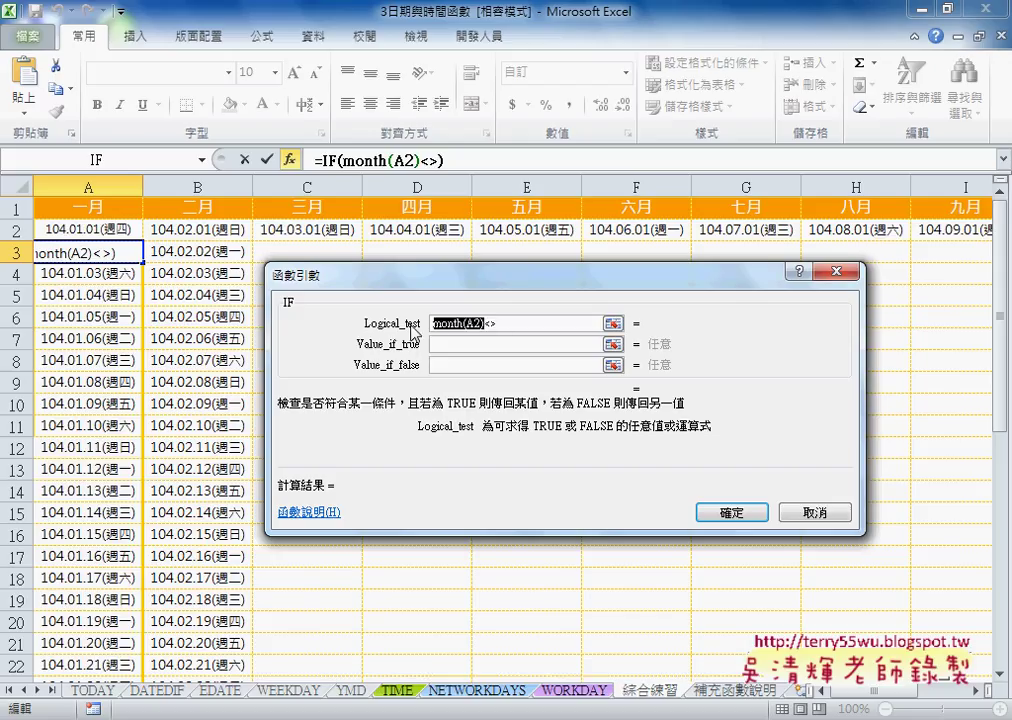
pyautogui.click(516, 319)
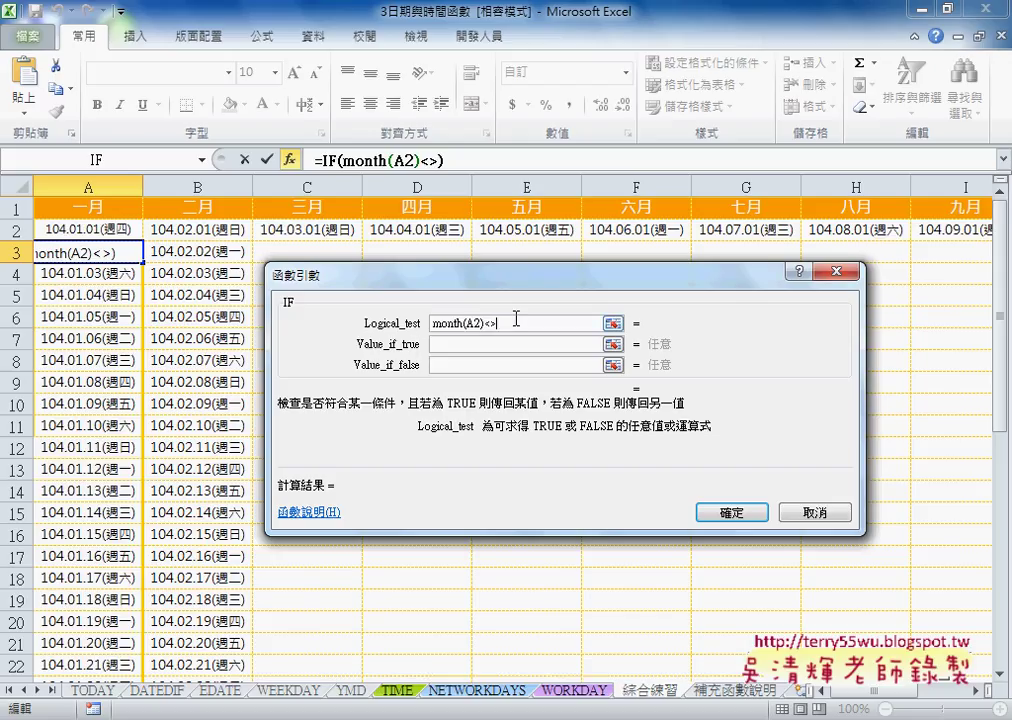
pyautogui.hotkey('ctrl', 'v')
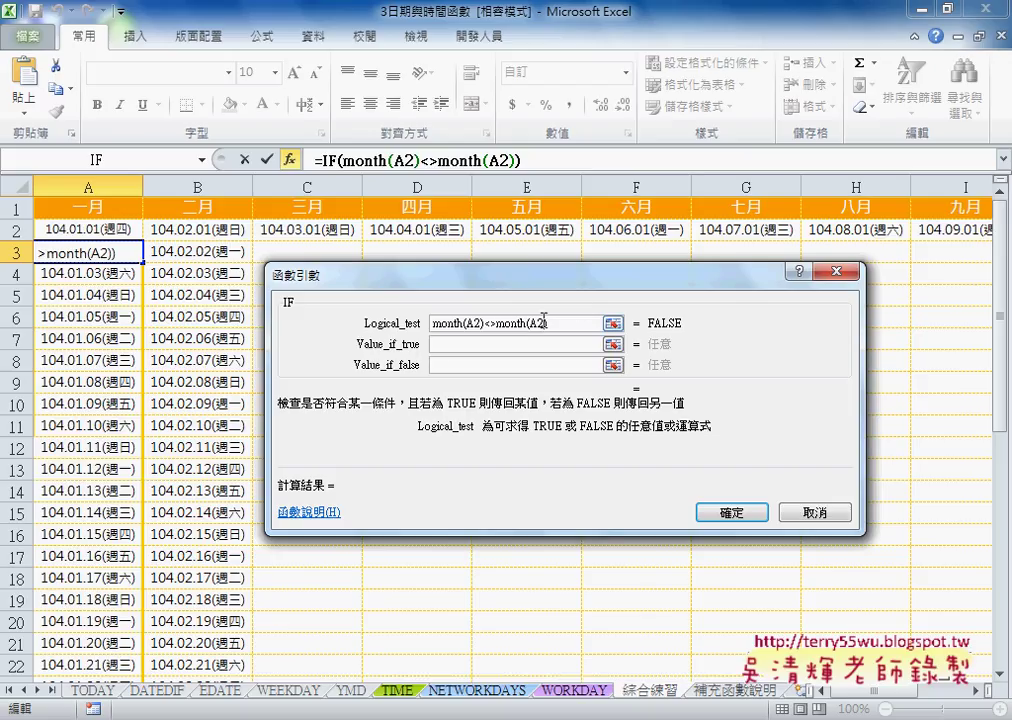
pyautogui.press('Left')
pyautogui.write('+1')
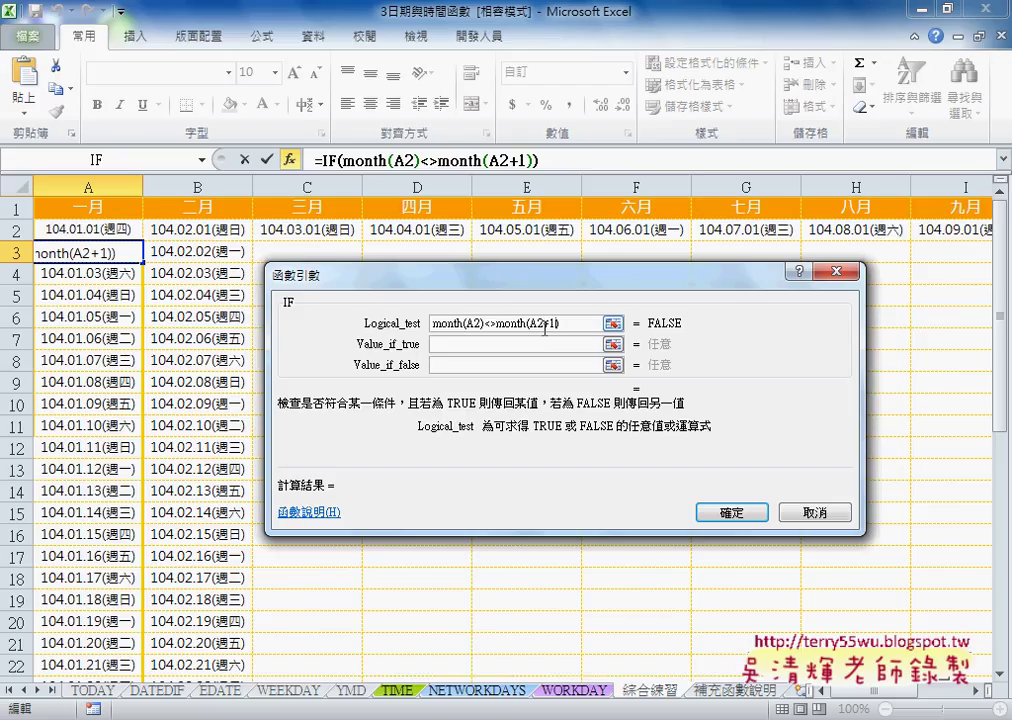
pyautogui.moveTo(562, 323); pyautogui.dragTo(424, 326)
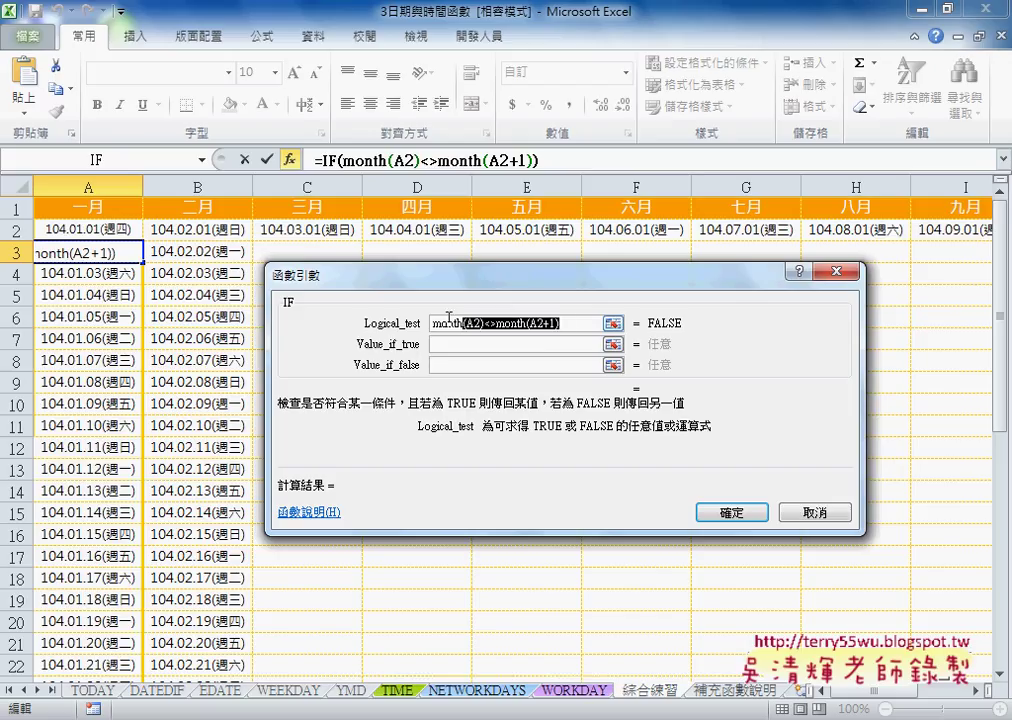
# Set Value_if_true to "" and Value_if_false to A2+1
pyautogui.click(445, 343)
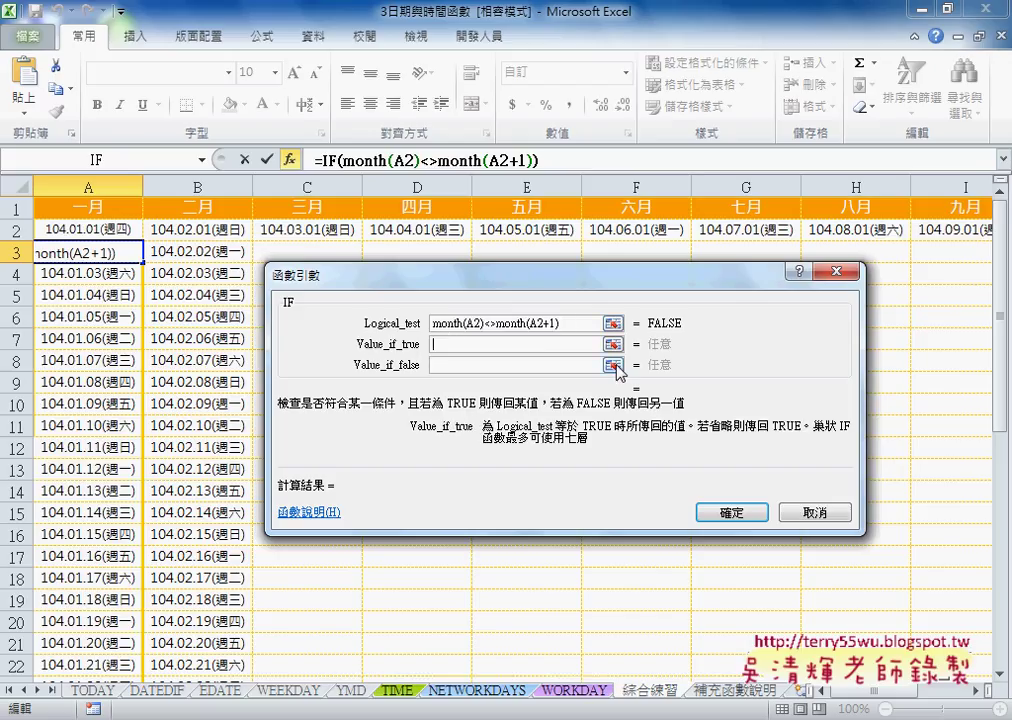
pyautogui.write('""')
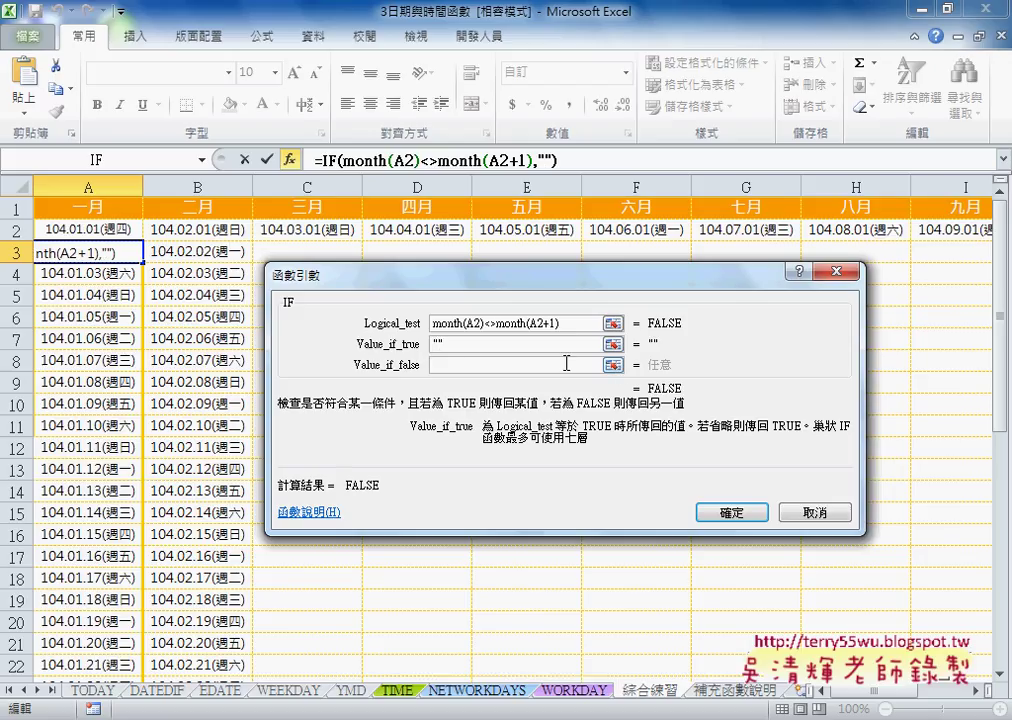
pyautogui.click(485, 365)
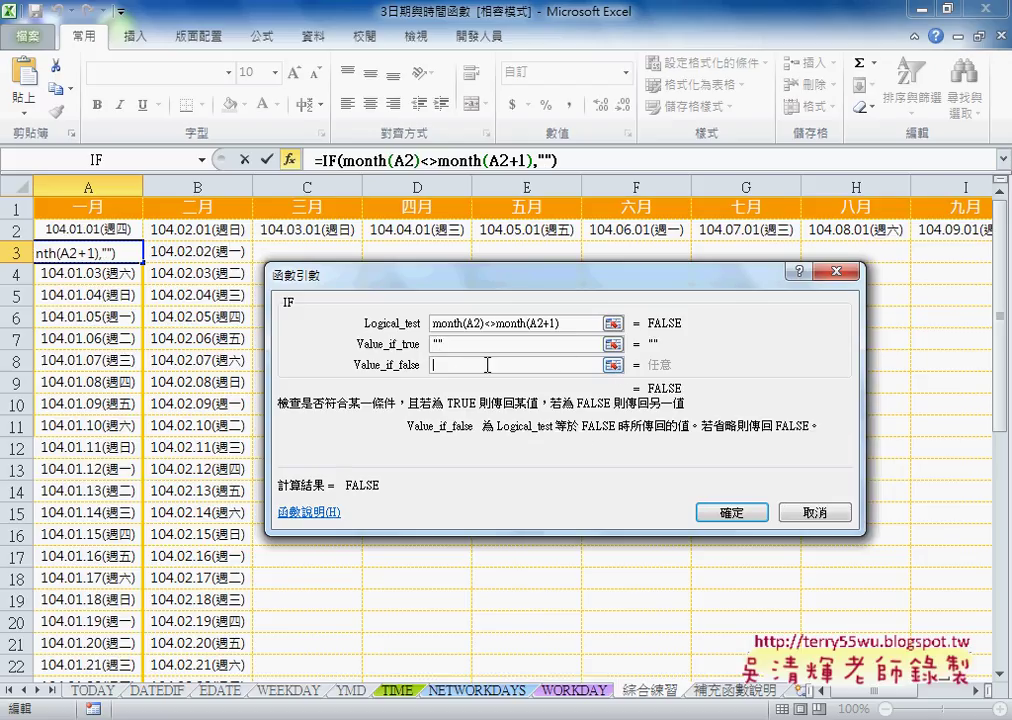
pyautogui.write('month(A2)')
pyautogui.press('BackSpace')
pyautogui.press('BackSpace')
pyautogui.press('BackSpace')
pyautogui.press('BackSpace')
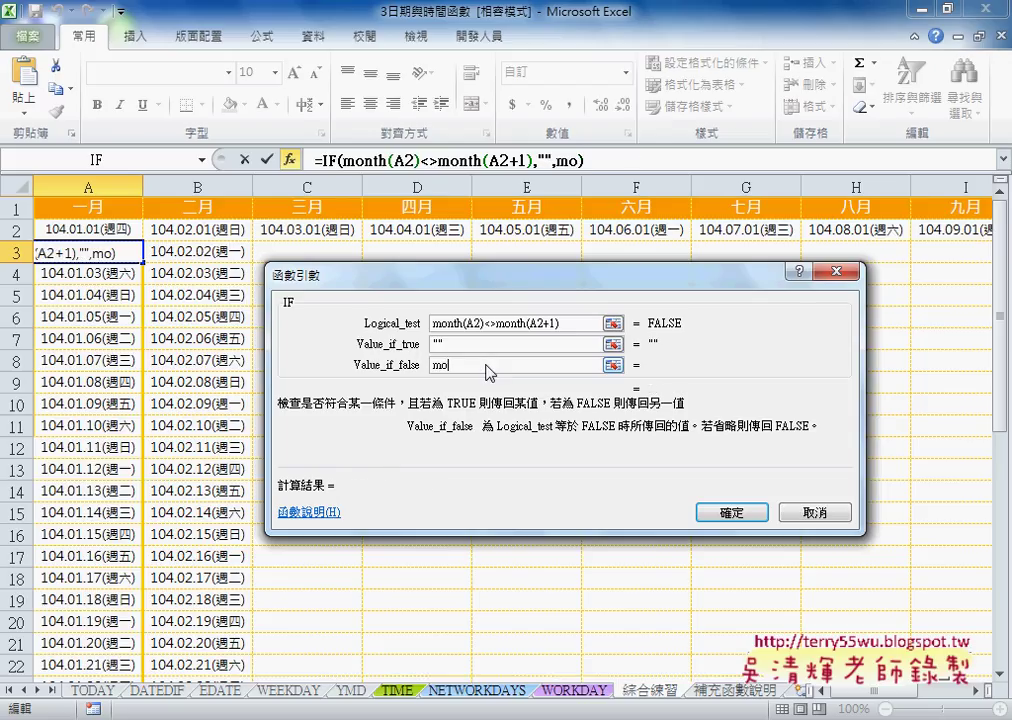
pyautogui.press('BackSpace')
pyautogui.press('BackSpace')
pyautogui.write('A')
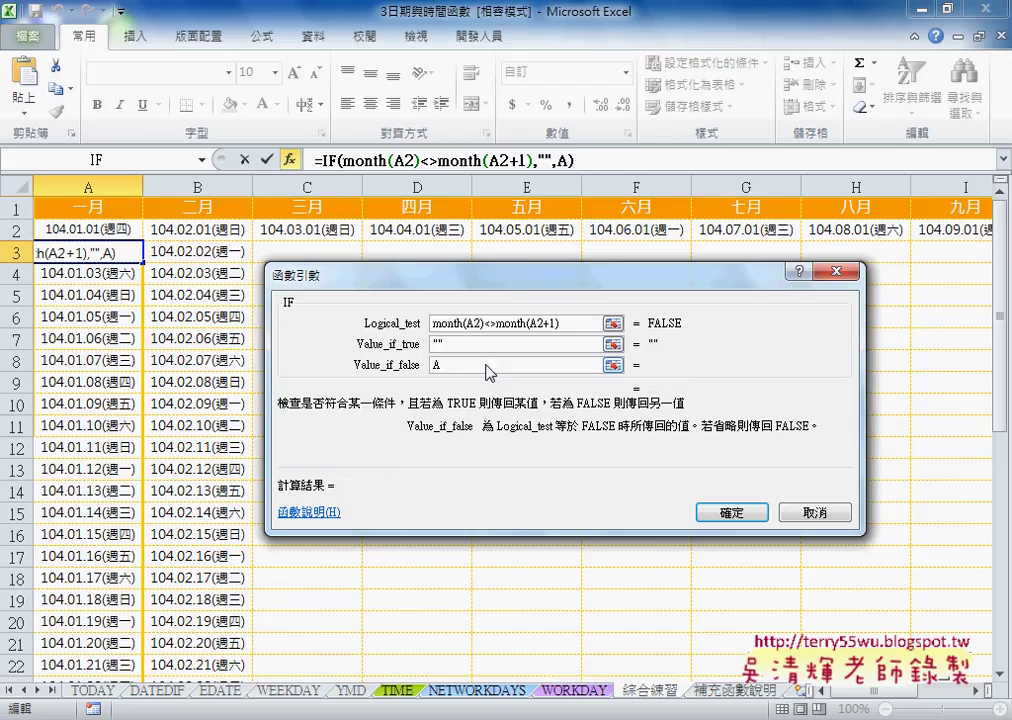
pyautogui.write('2+')
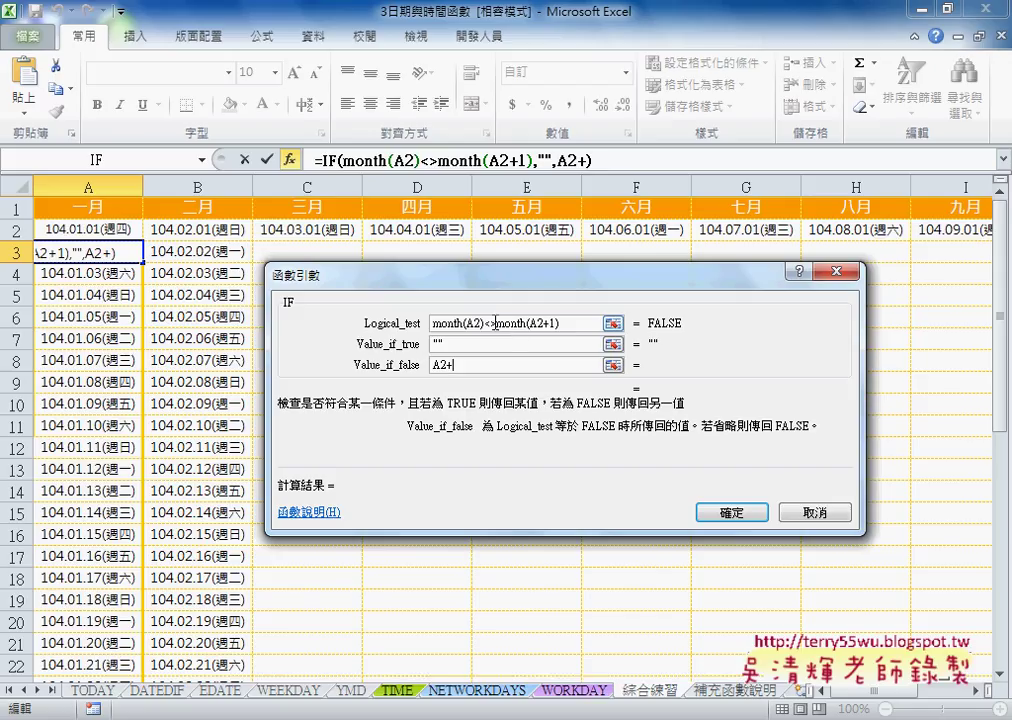
pyautogui.write('1')
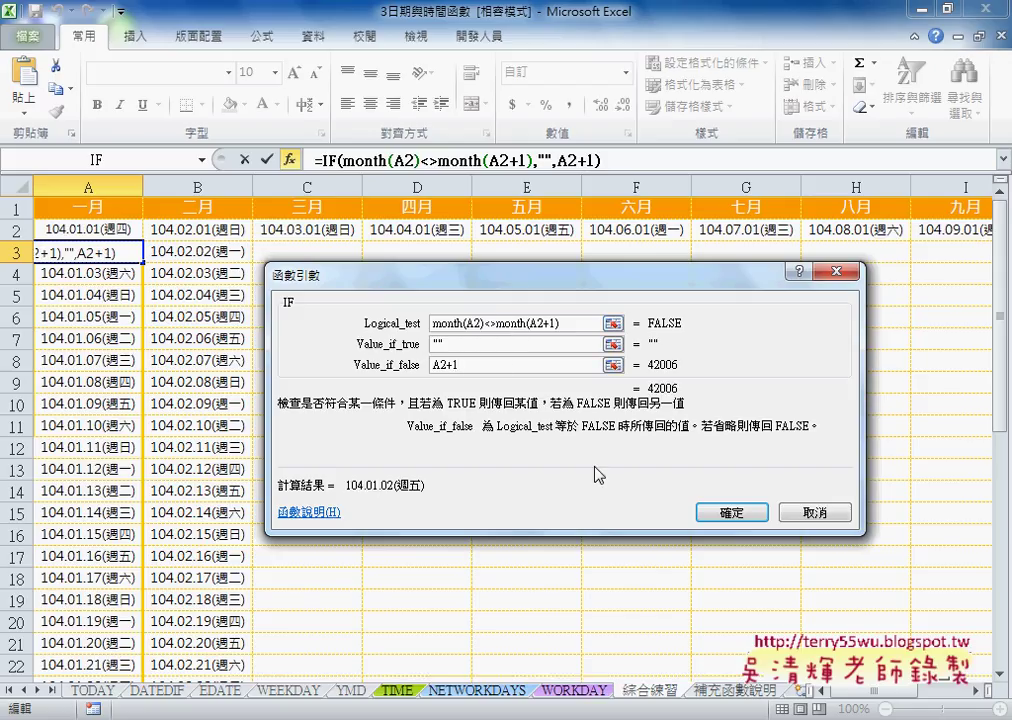
# Commit the IF formula, fill A3:B3 down to row 32, and inspect B31's #VALUE! error
pyautogui.click(732, 512)
pyautogui.moveTo(146, 264)
pyautogui.mouseDown()
pyautogui.moveTo(146, 650)
pyautogui.moveTo(247, 657)
pyautogui.mouseUp()
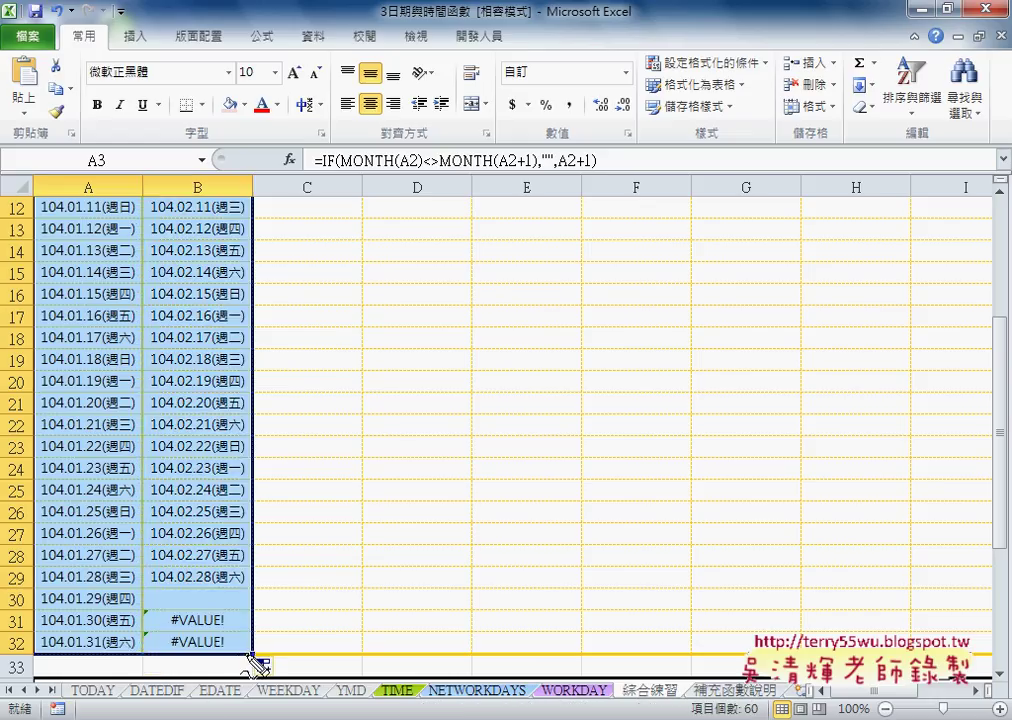
pyautogui.moveTo(213, 577); pyautogui.dragTo(173, 580)
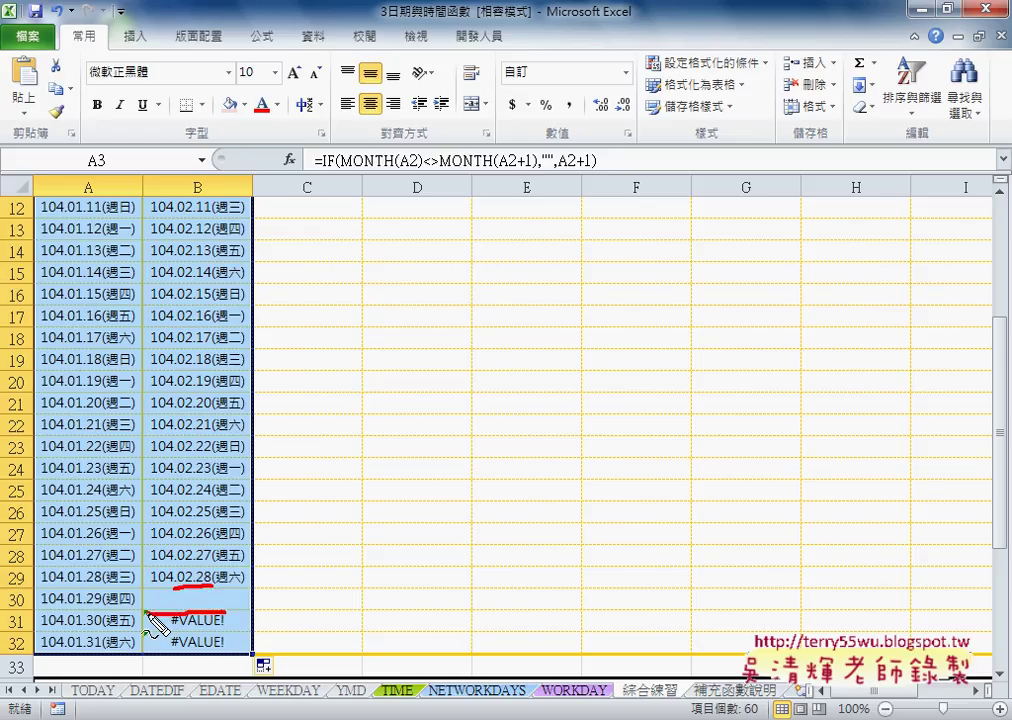
pyautogui.moveTo(225, 610); pyautogui.dragTo(283, 590)
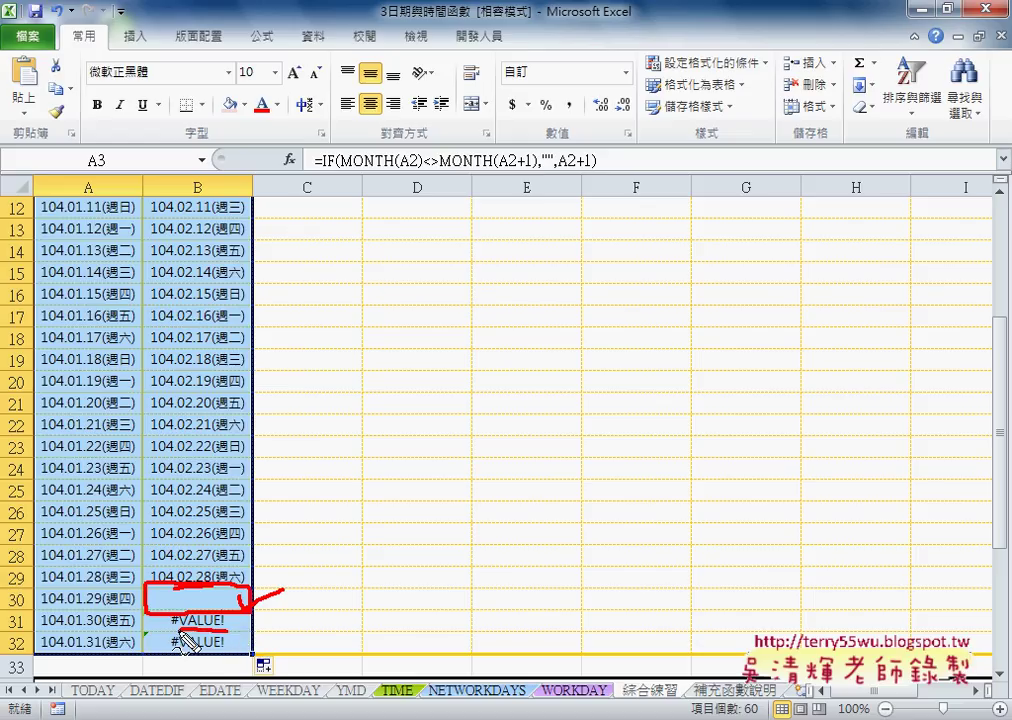
pyautogui.moveTo(201, 629); pyautogui.dragTo(172, 632)
pyautogui.press('Escape')
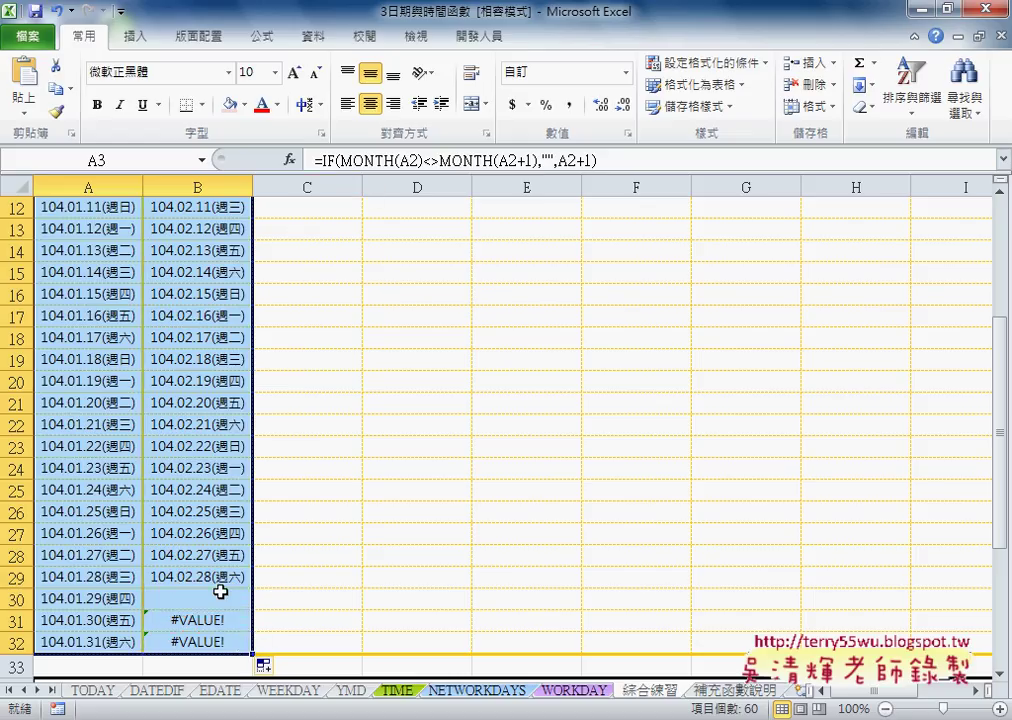
pyautogui.click(218, 620)
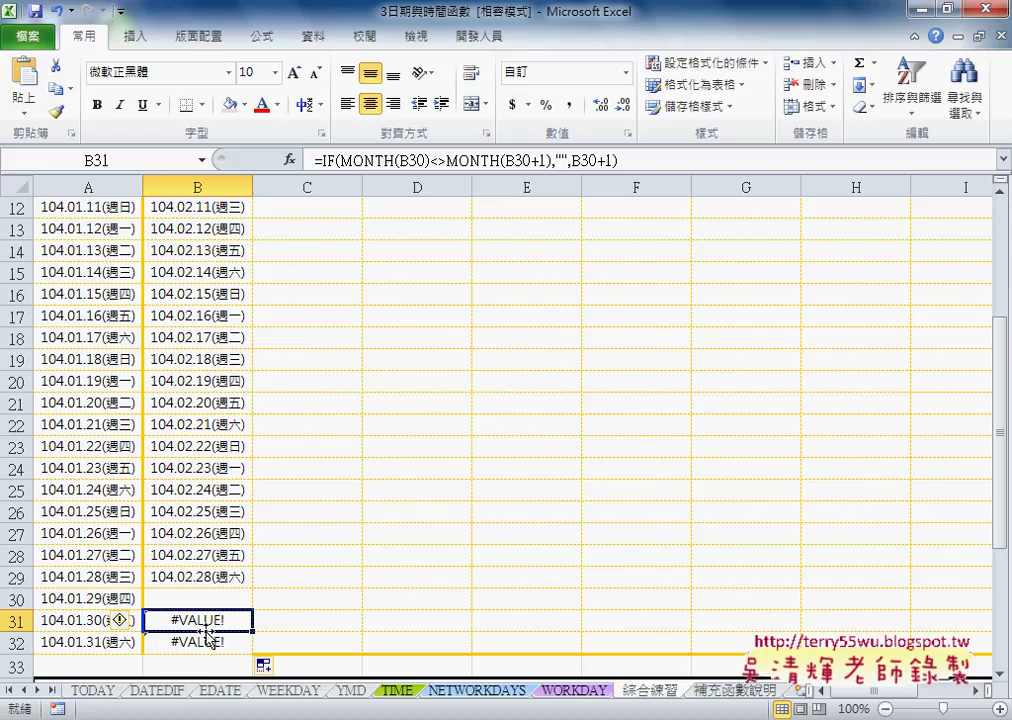
pyautogui.scroll(4, 172, 354)
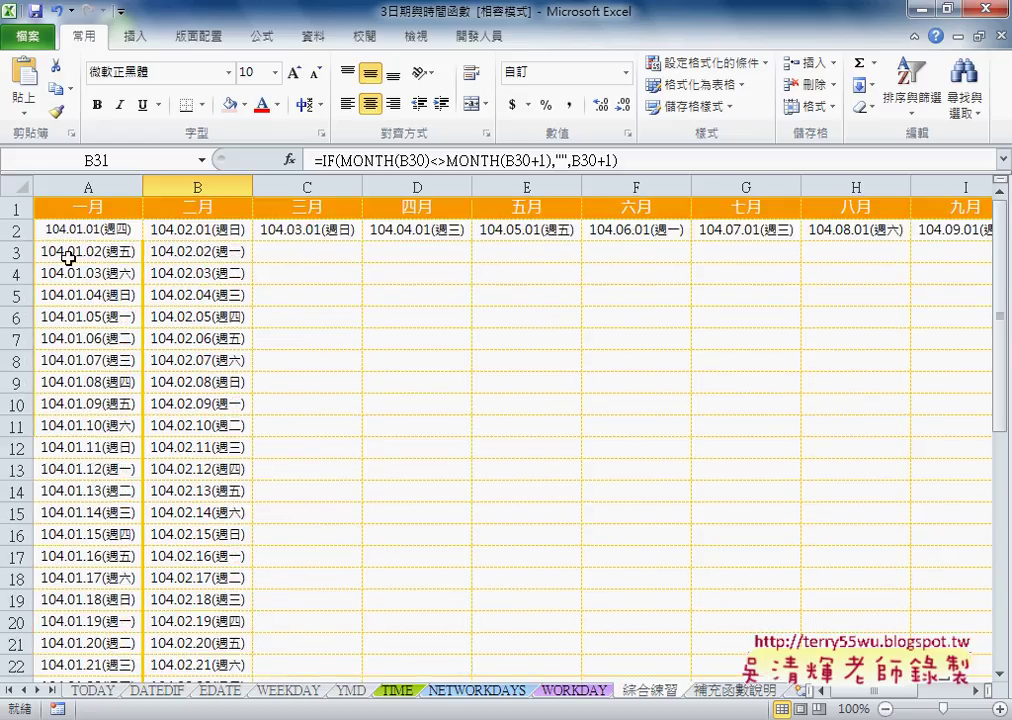
# Select A3 and cut its whole IF formula from the formula bar, leaving only '='
pyautogui.click(104, 250)
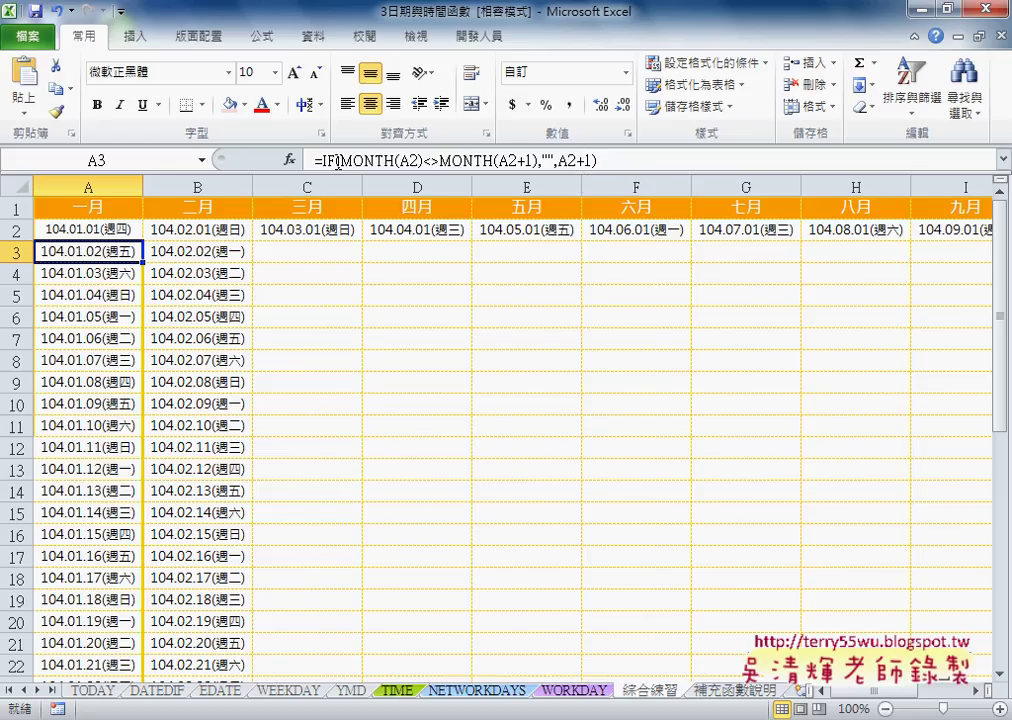
pyautogui.moveTo(322, 160); pyautogui.dragTo(598, 160)
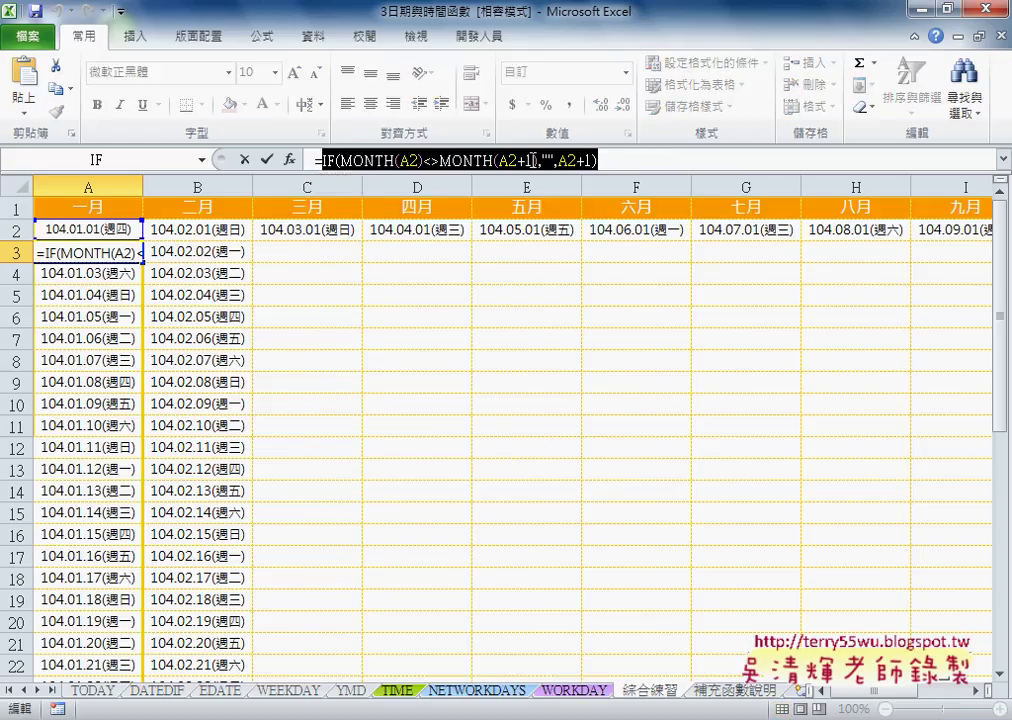
pyautogui.rightClick(533, 160)
pyautogui.click(577, 175)
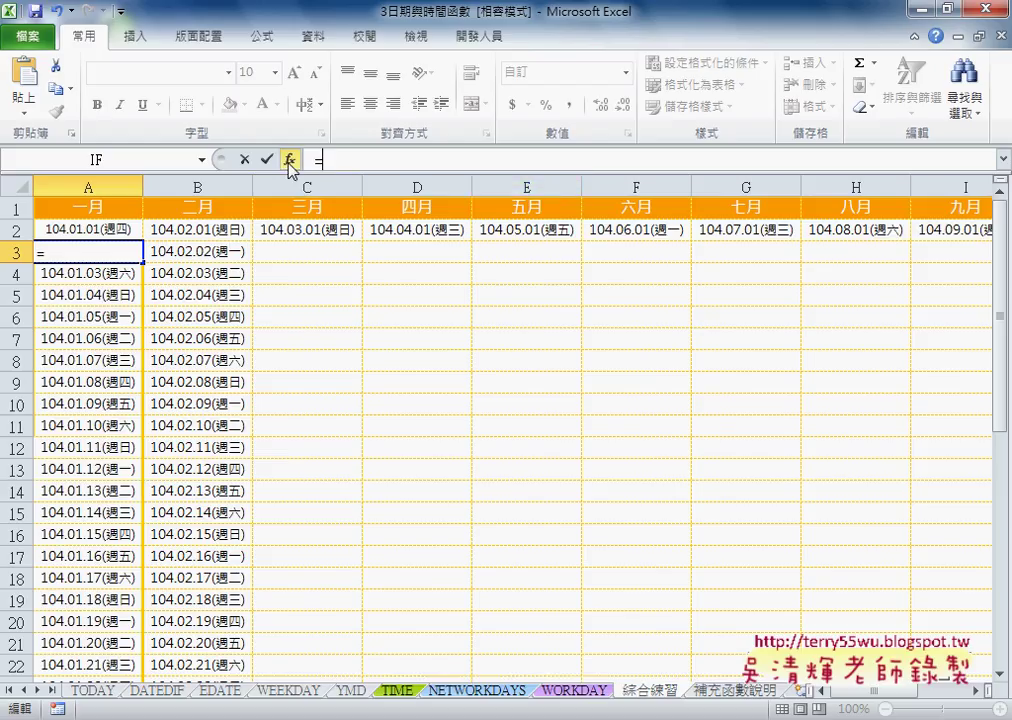
# Insert IF as the outer function of A3's formula
pyautogui.click(289, 159)
pyautogui.click(380, 388)
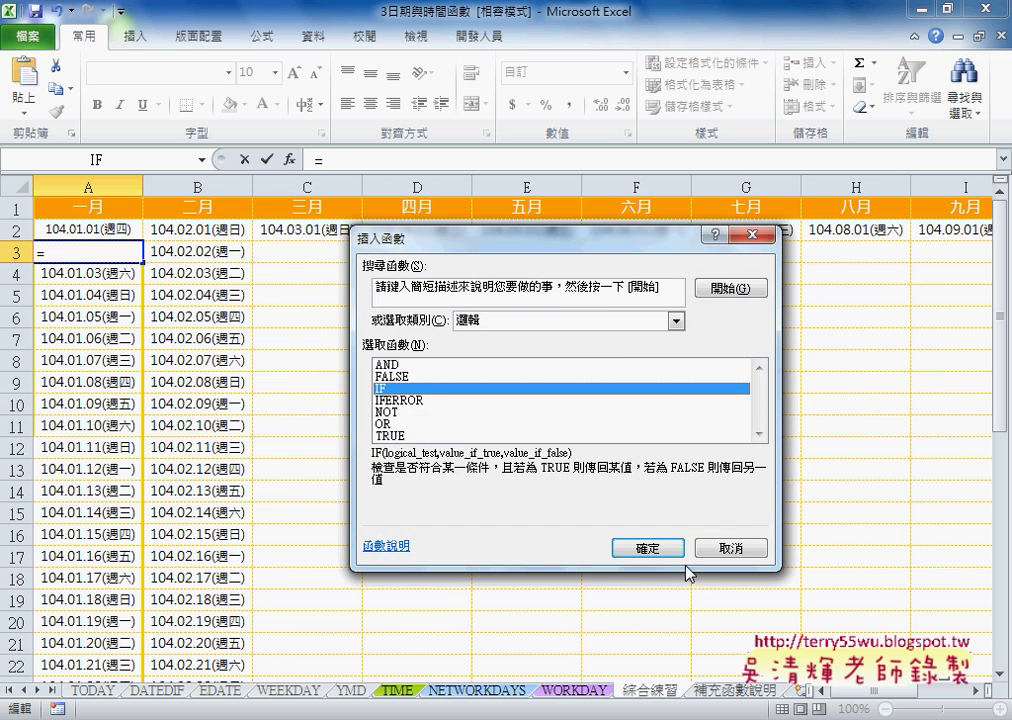
pyautogui.click(647, 548)
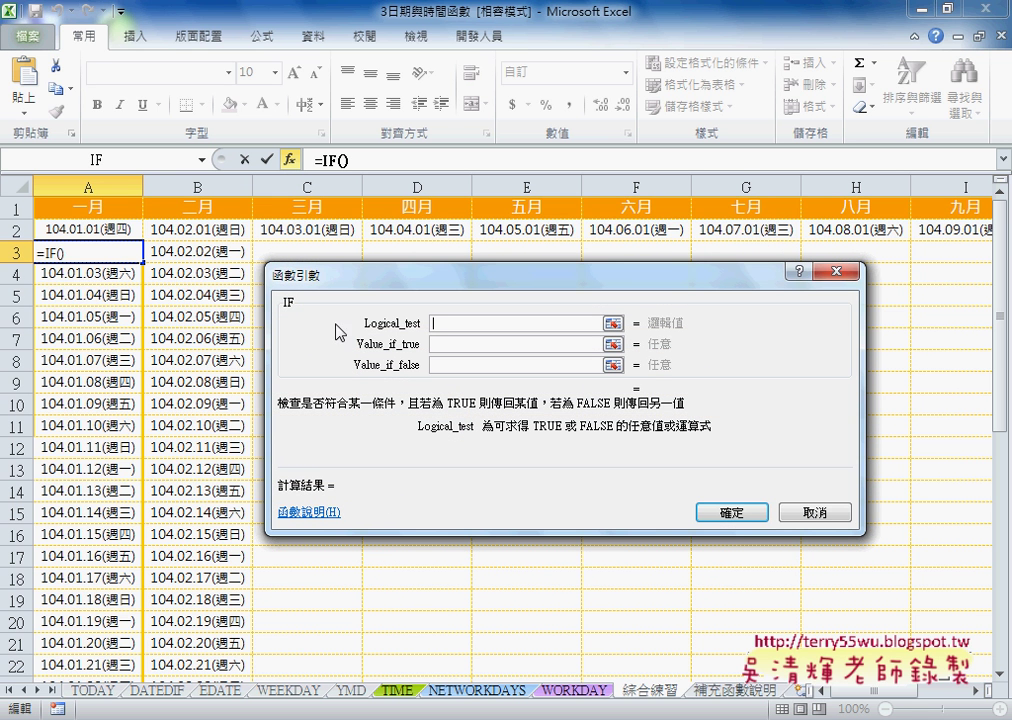
# Nest ISERROR as the IF test, picked from the All functions category
pyautogui.click(203, 160)
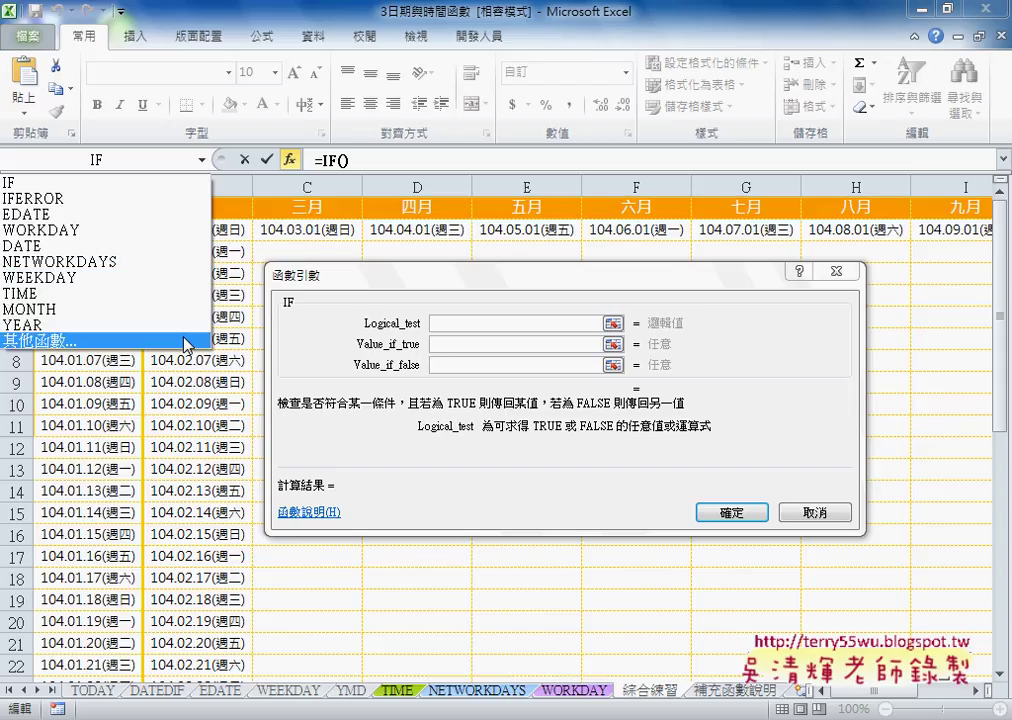
pyautogui.click(190, 343)
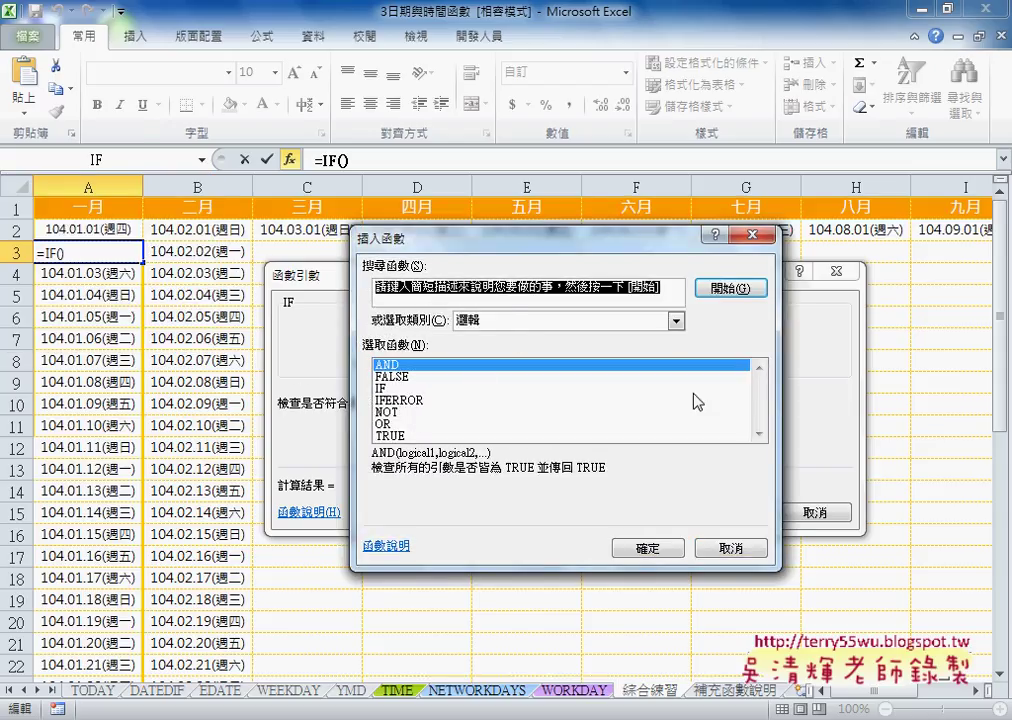
pyautogui.click(676, 320)
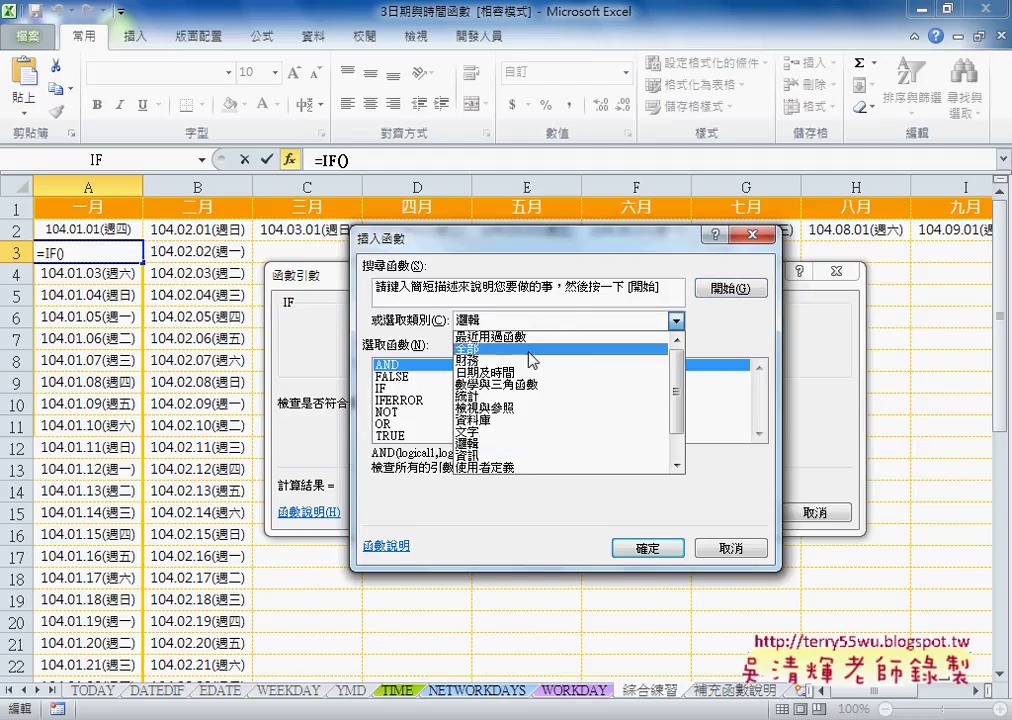
pyautogui.click(470, 346)
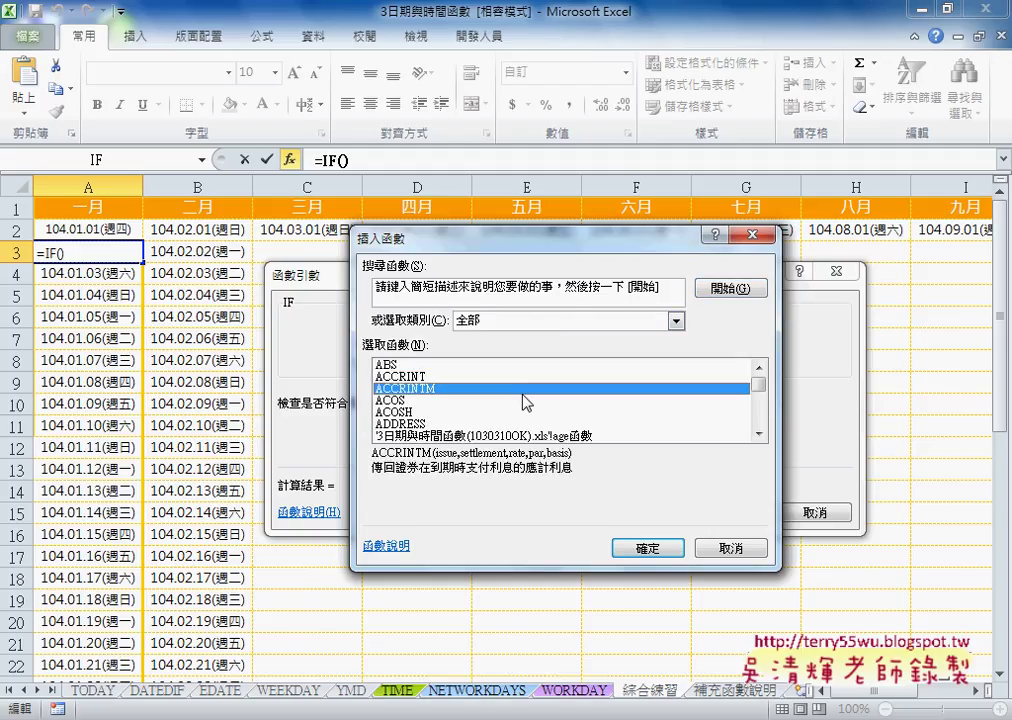
pyautogui.press('i')
pyautogui.press('s')
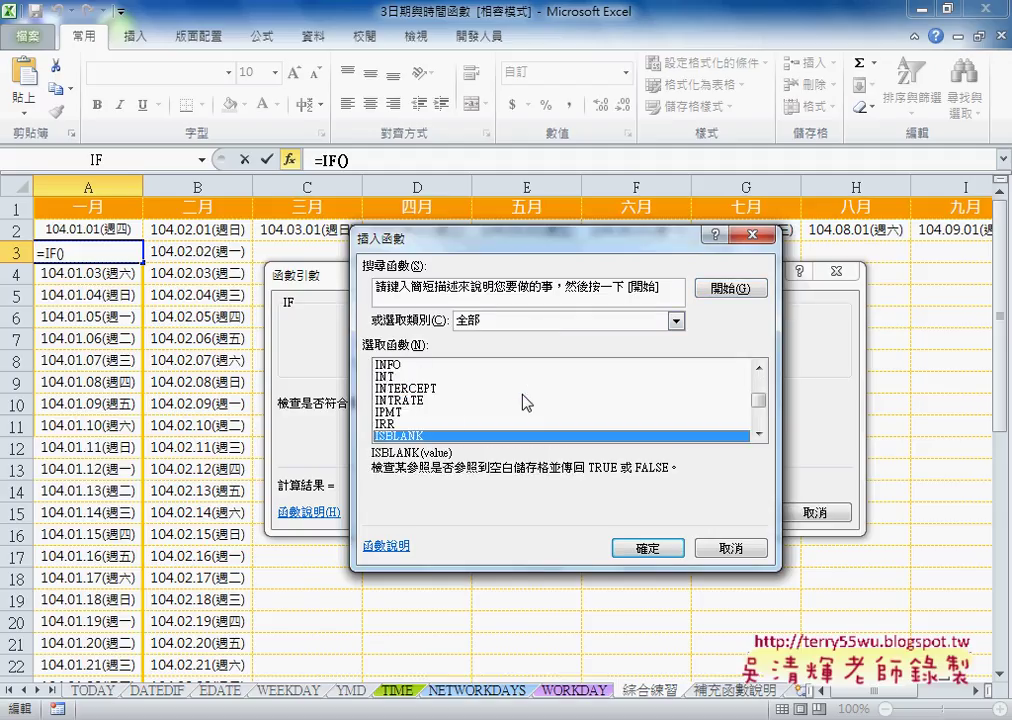
pyautogui.press('Down')
pyautogui.press('Down')
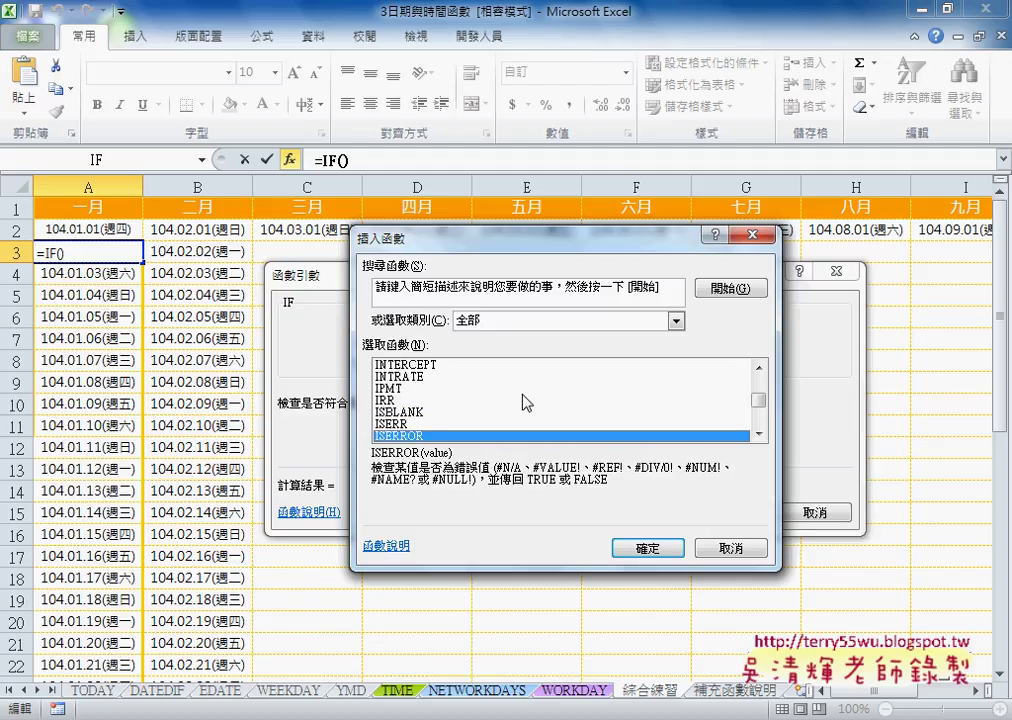
pyautogui.press('Up')
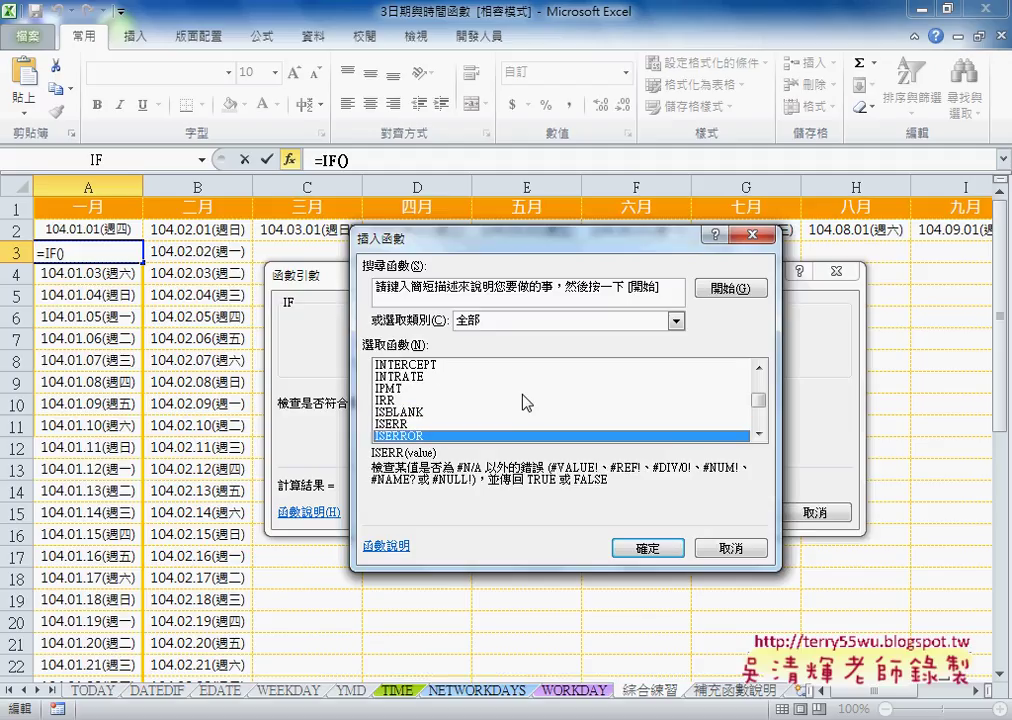
pyautogui.press('Down')
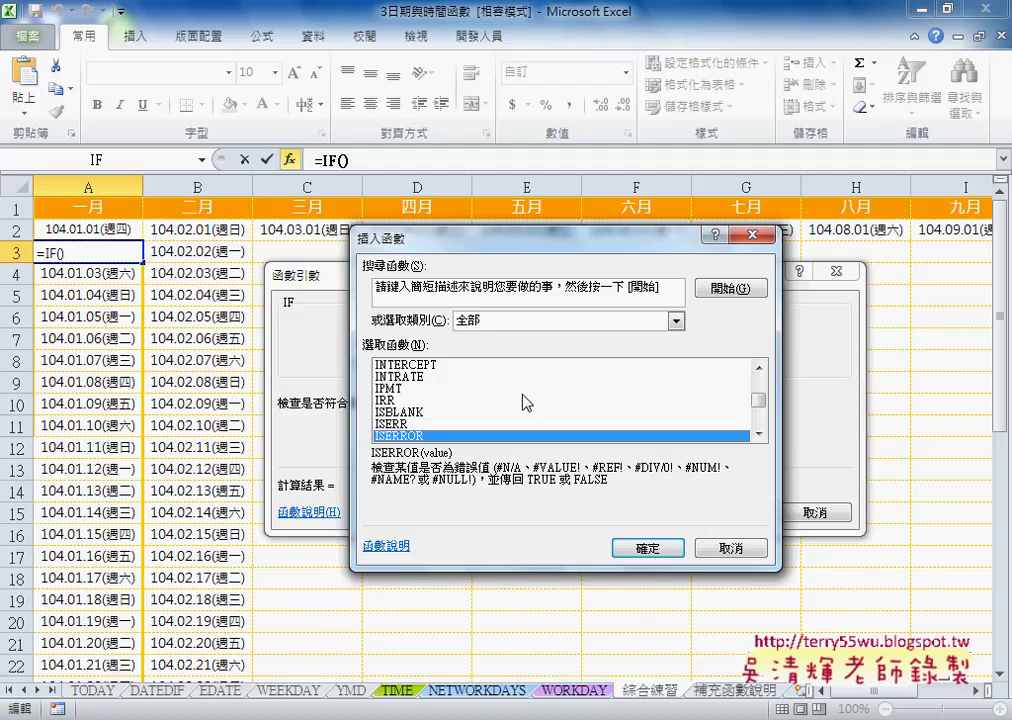
pyautogui.click(648, 549)
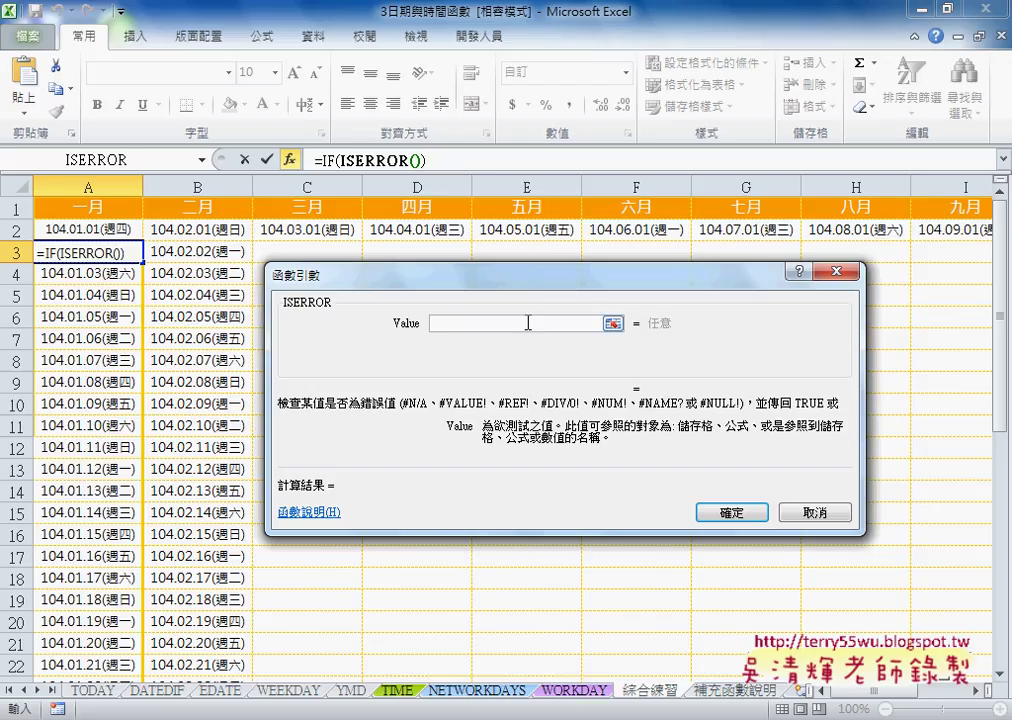
# Paste IF(MONTH(A2)<>MONTH(A2+1),"",A2+1) as ISERROR's Value argument
pyautogui.hotkey('ctrl', 'v')
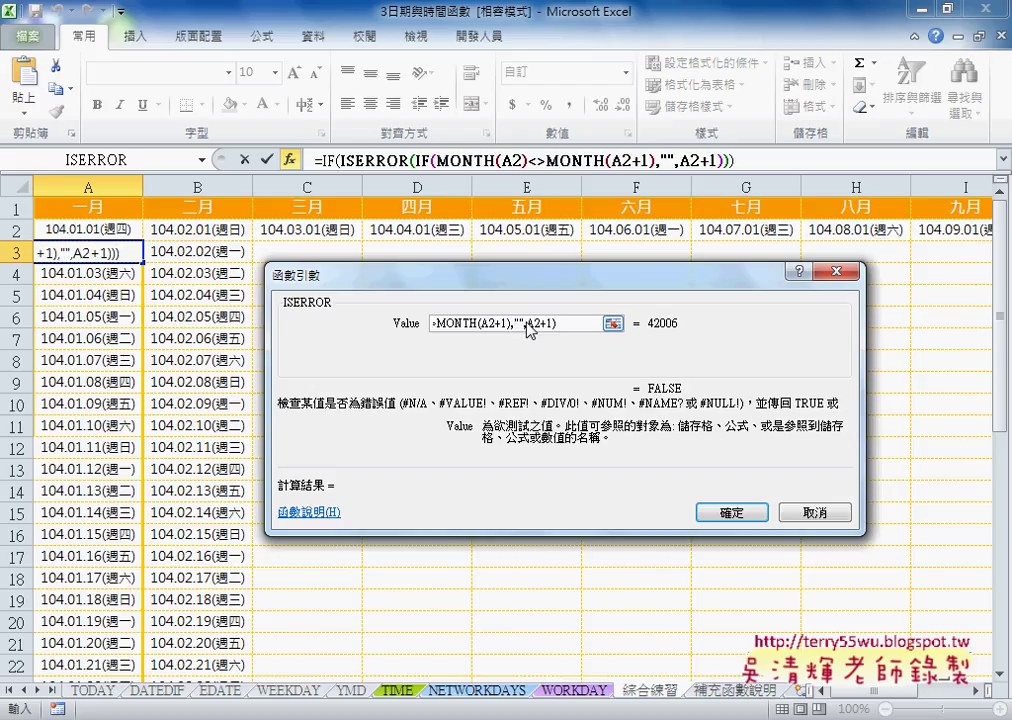
pyautogui.moveTo(590, 323); pyautogui.dragTo(471, 330)
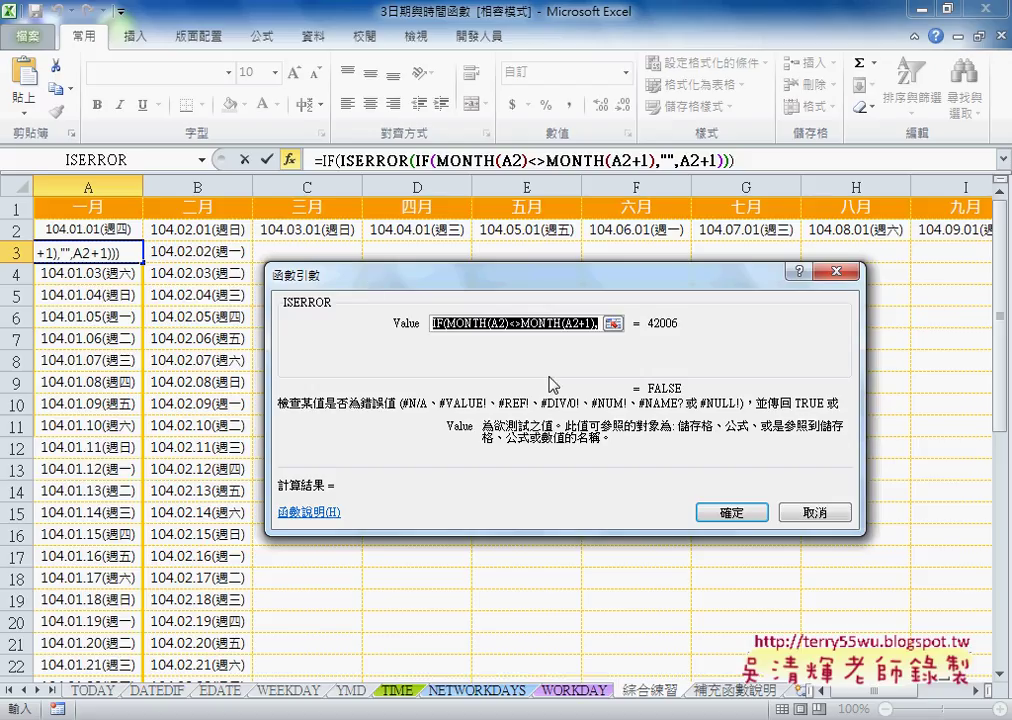
pyautogui.click(731, 512)
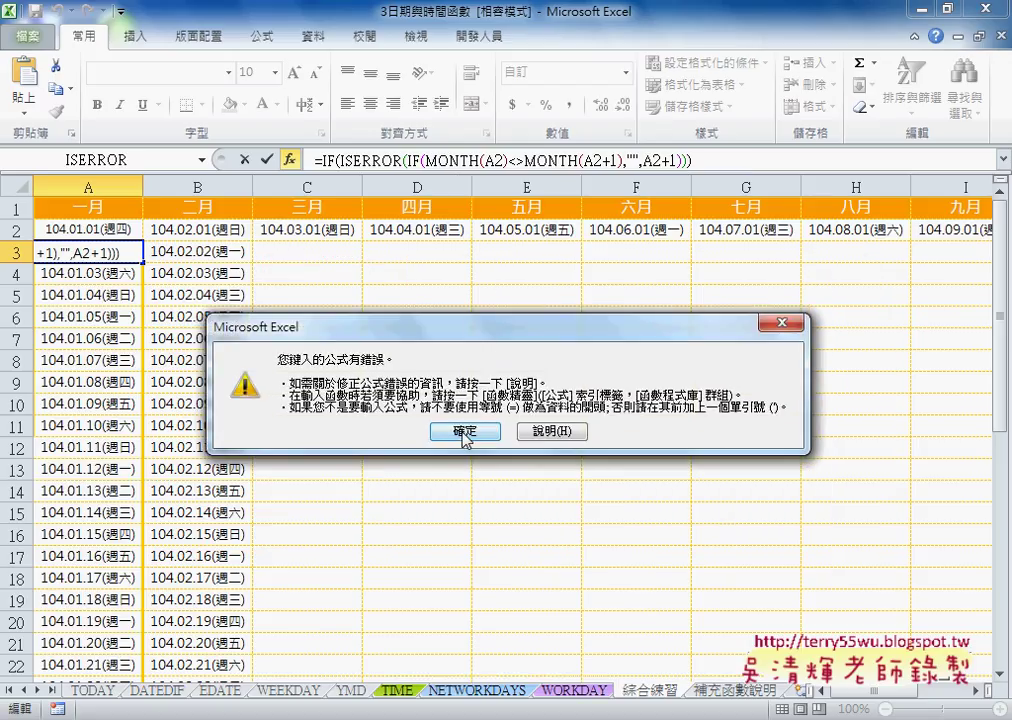
pyautogui.click(466, 431)
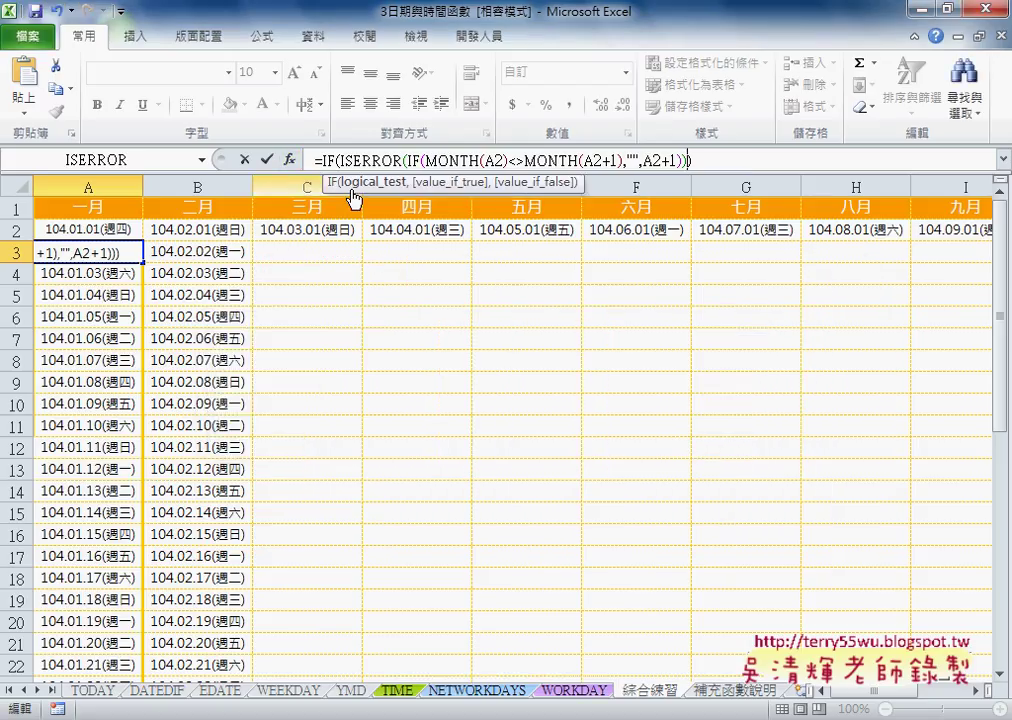
# Give the outer IF a "" true result and the month-boundary IF as false result
pyautogui.click(289, 159)
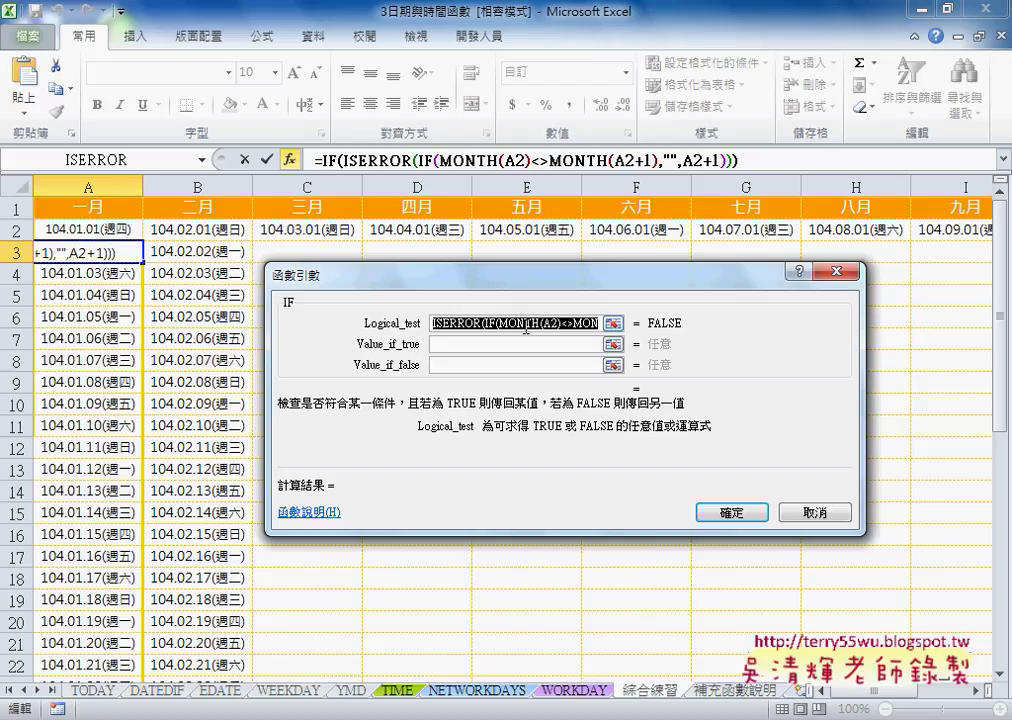
pyautogui.click(519, 343)
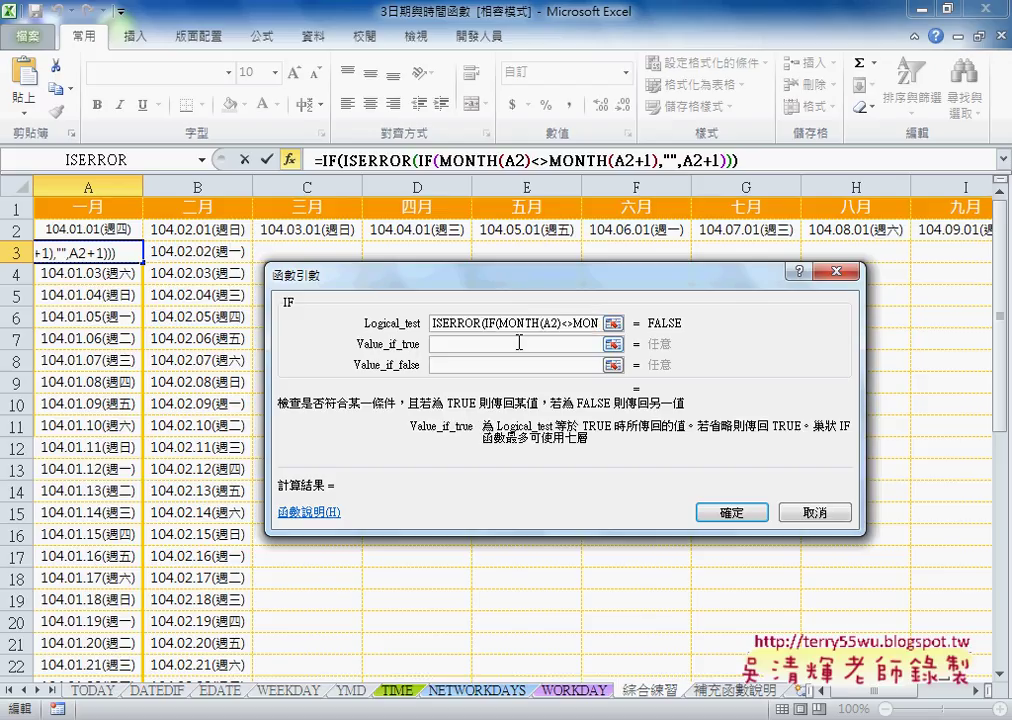
pyautogui.write('""')
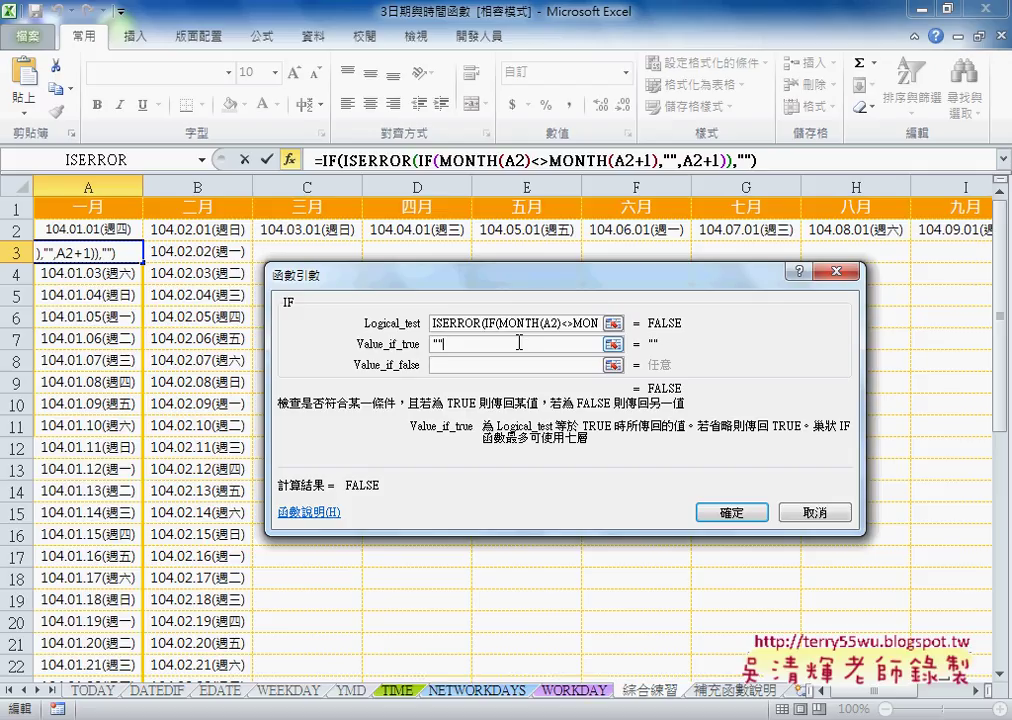
pyautogui.doubleClick(463, 343)
pyautogui.click(498, 365)
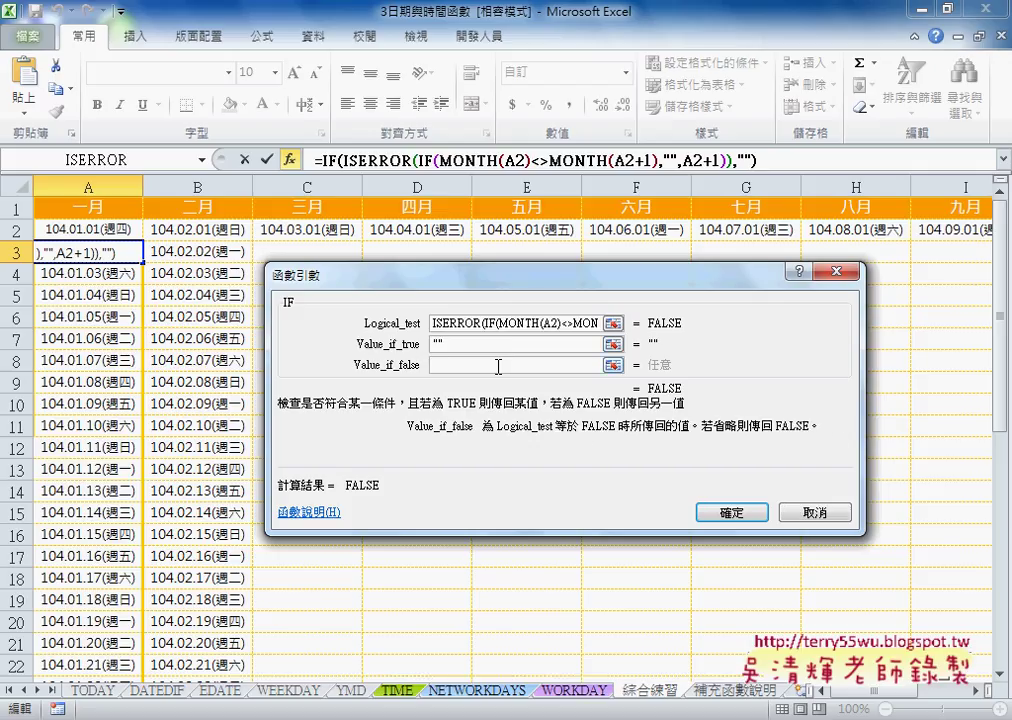
pyautogui.write('IF(MONTH(A2)<>MONTH(A2+1),"",A2+1)')
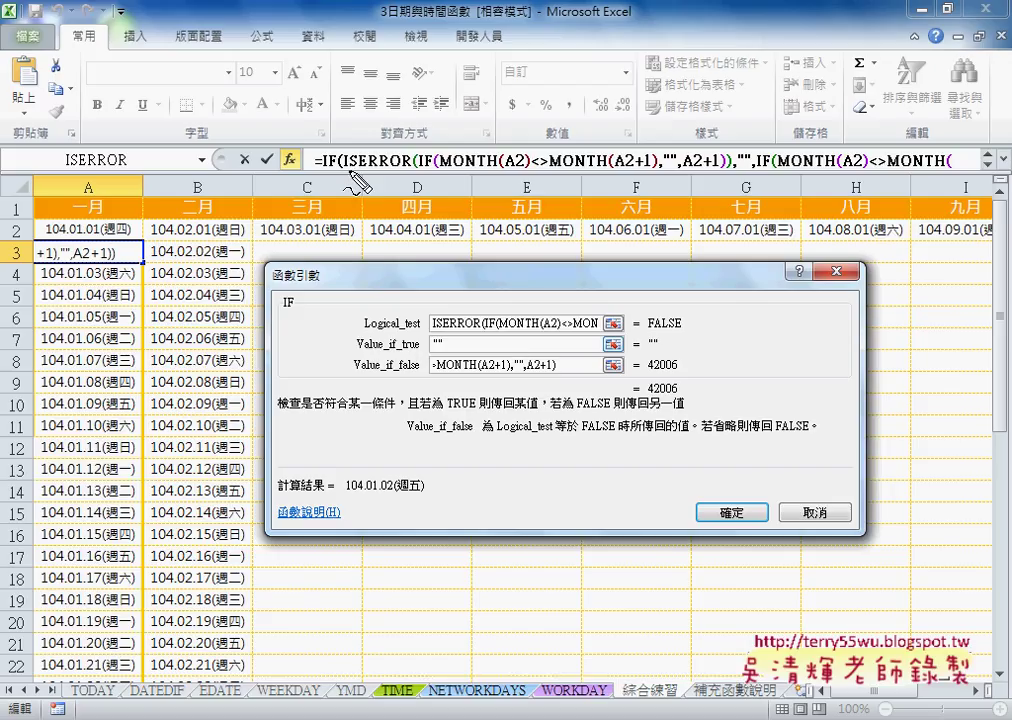
# Highlight the ISERROR wrapper and false-result argument, then confirm A3's formula
pyautogui.moveTo(348, 171)
pyautogui.mouseDown()
pyautogui.moveTo(724, 148)
pyautogui.moveTo(437, 183)
pyautogui.mouseUp()
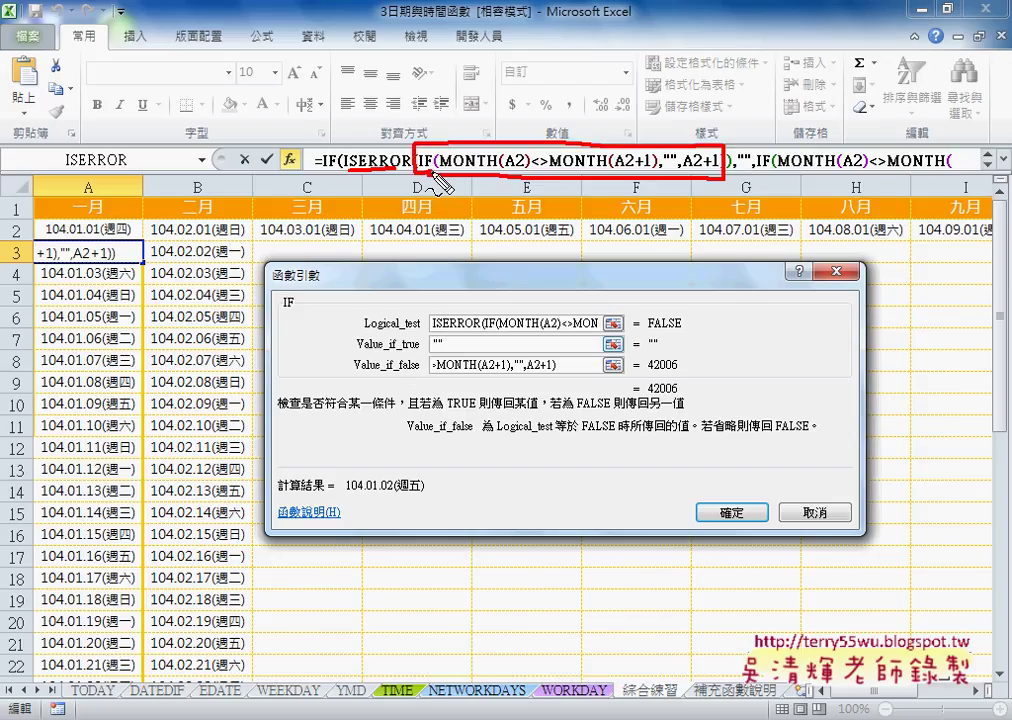
pyautogui.moveTo(432, 377)
pyautogui.mouseDown()
pyautogui.moveTo(560, 378)
pyautogui.moveTo(430, 379)
pyautogui.mouseUp()
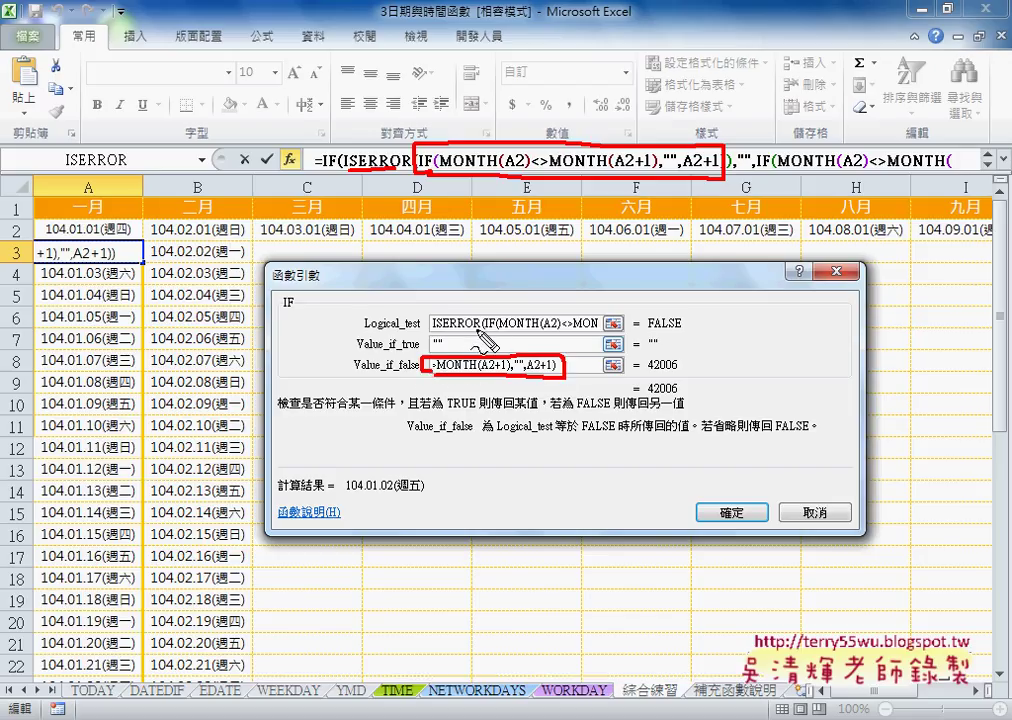
pyautogui.moveTo(354, 366); pyautogui.dragTo(398, 383)
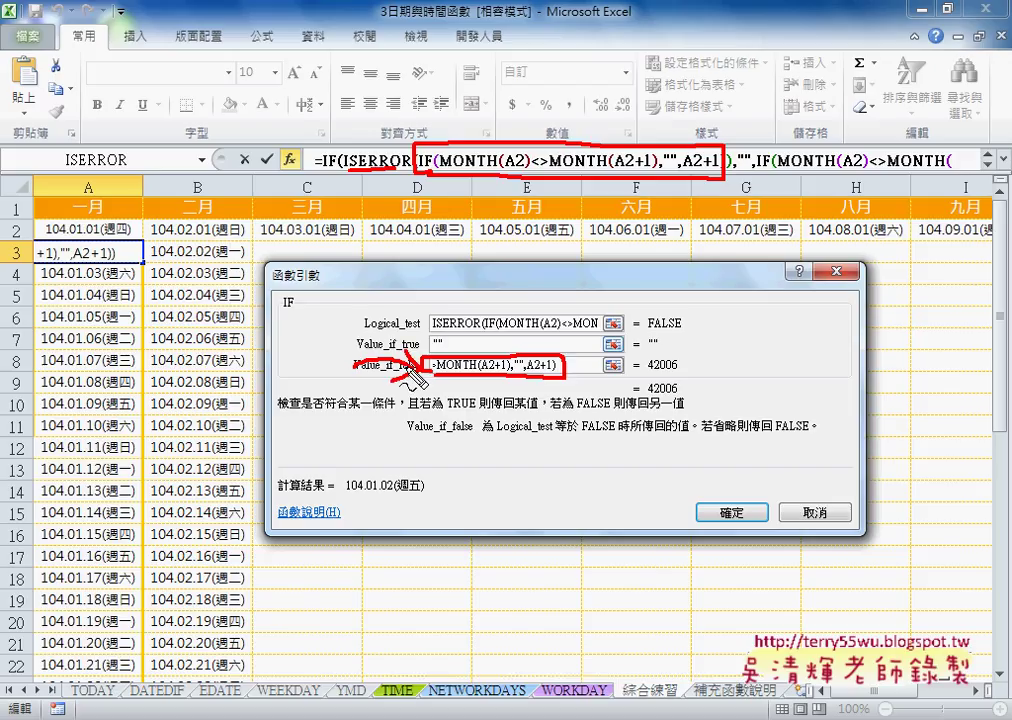
pyautogui.press('Escape')
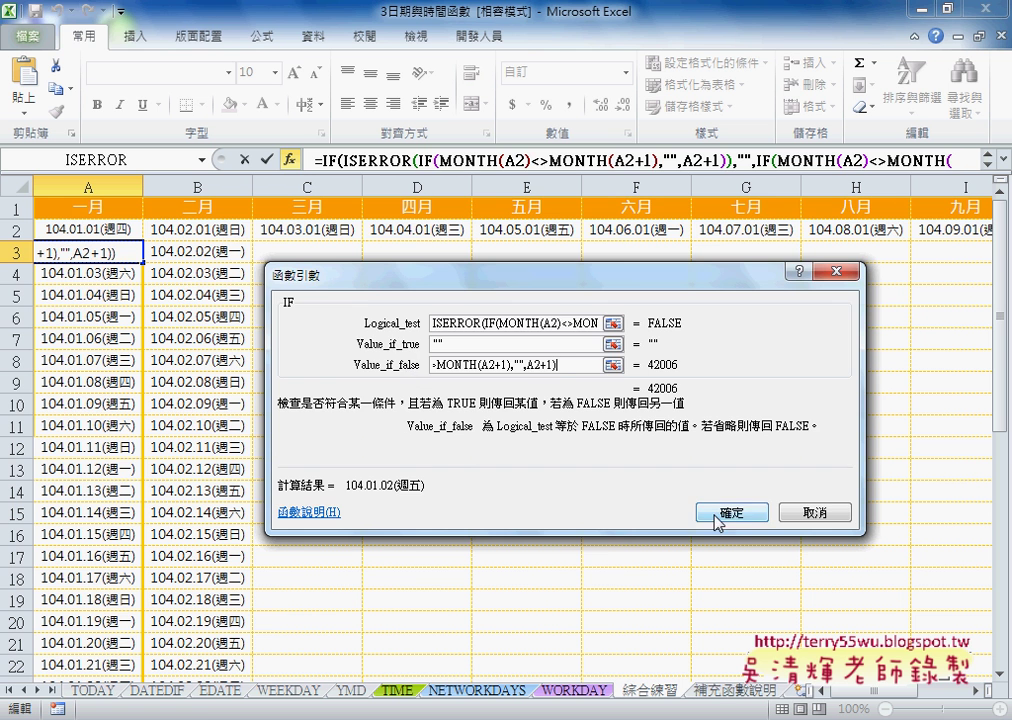
pyautogui.click(729, 511)
# Fill A3's formula down to A32 and zoom out to 70% to view all months
pyautogui.moveTo(143, 262)
pyautogui.mouseDown()
pyautogui.moveTo(143, 680)
pyautogui.moveTo(129, 659)
pyautogui.moveTo(256, 661)
pyautogui.mouseUp()
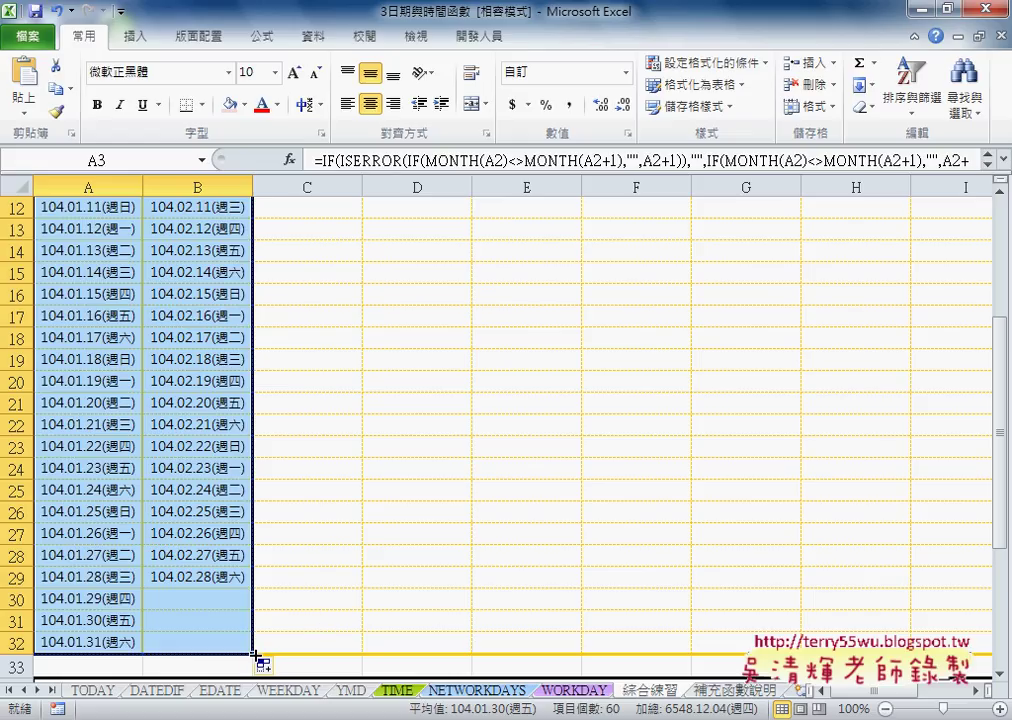
pyautogui.moveTo(255, 655); pyautogui.dragTo(253, 653)
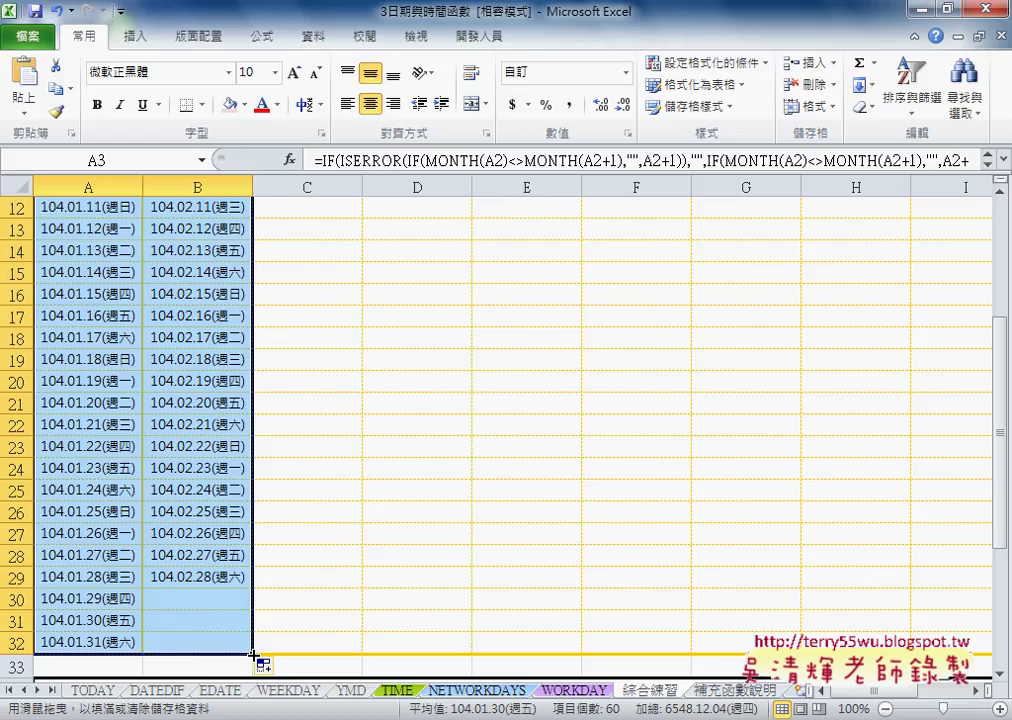
pyautogui.moveTo(255, 655); pyautogui.dragTo(255, 656)
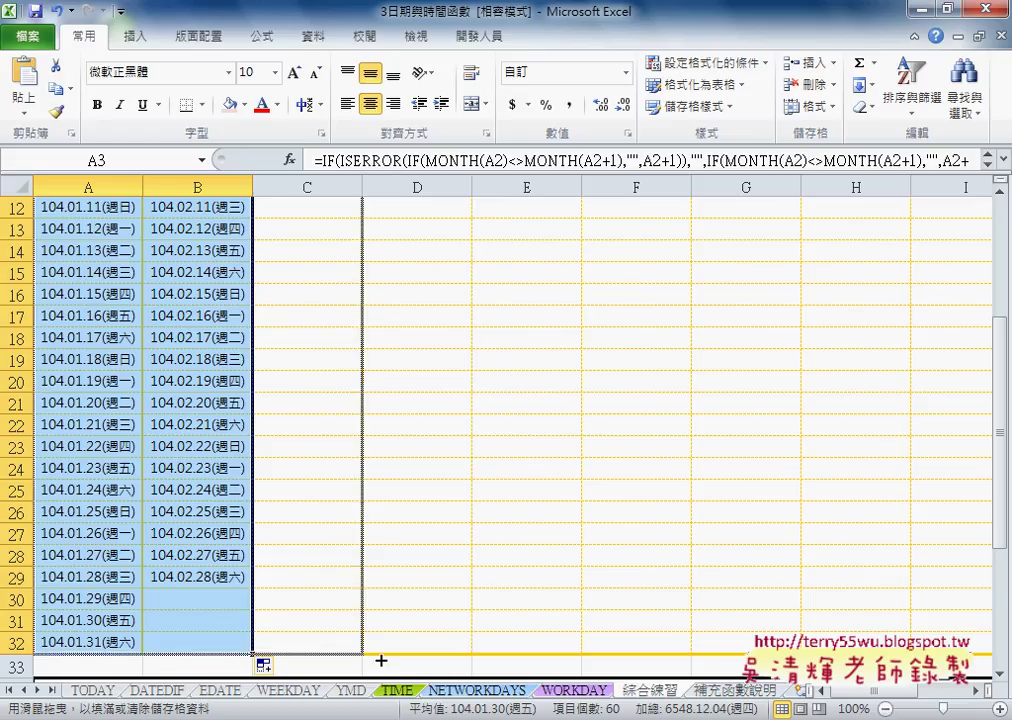
pyautogui.click(886, 708)
pyautogui.click(886, 708)
pyautogui.moveTo(1005, 393); pyautogui.dragTo(1005, 253)
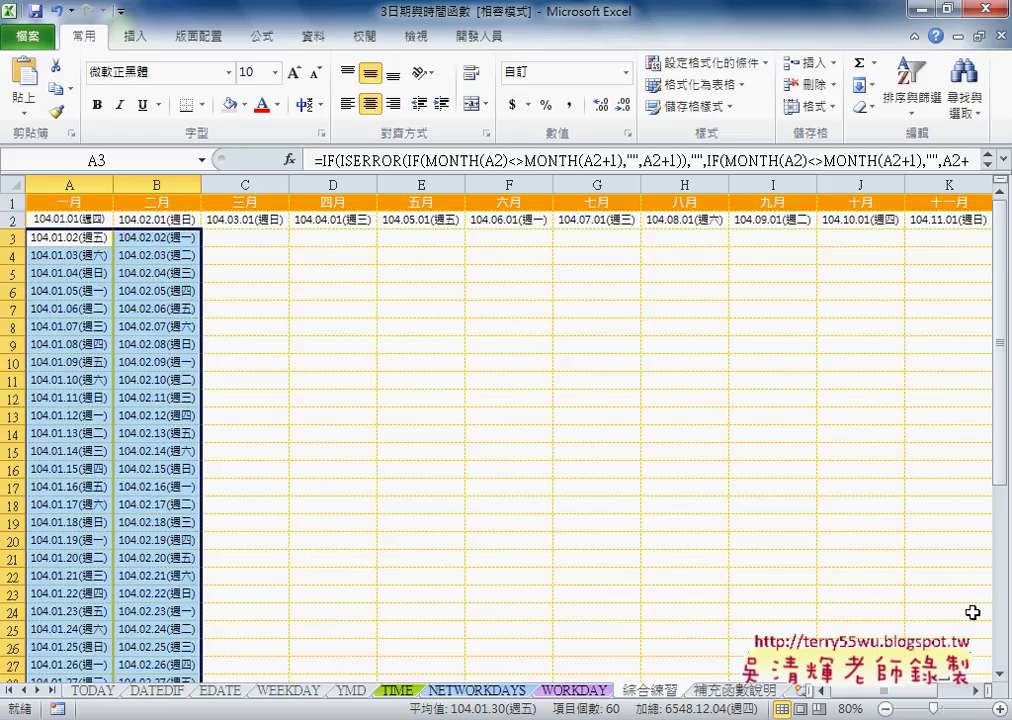
pyautogui.click(886, 708)
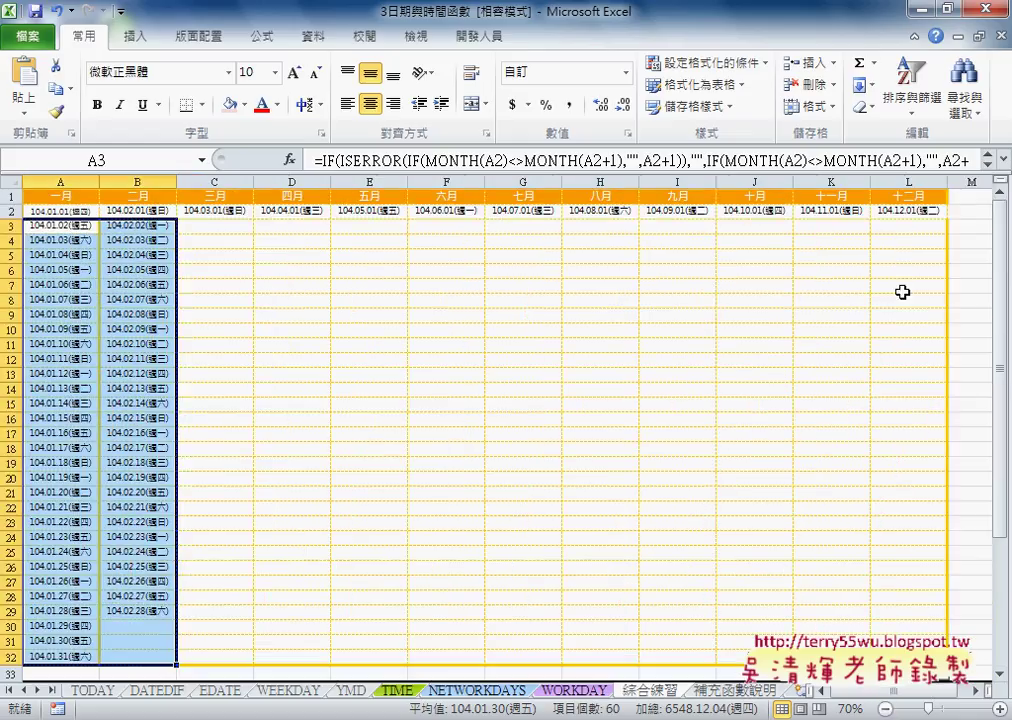
# Fill A3:B32 right to column L, then check formulas in D32, F32, I32 and A3
pyautogui.moveTo(175, 669); pyautogui.dragTo(946, 666)
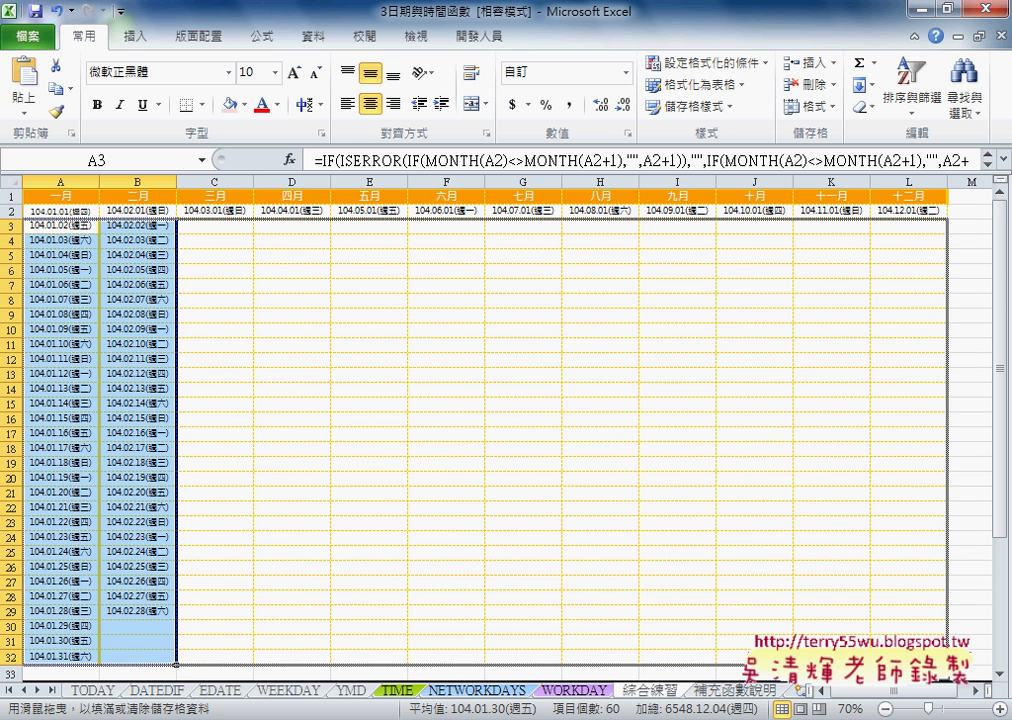
pyautogui.moveTo(946, 666); pyautogui.dragTo(946, 666)
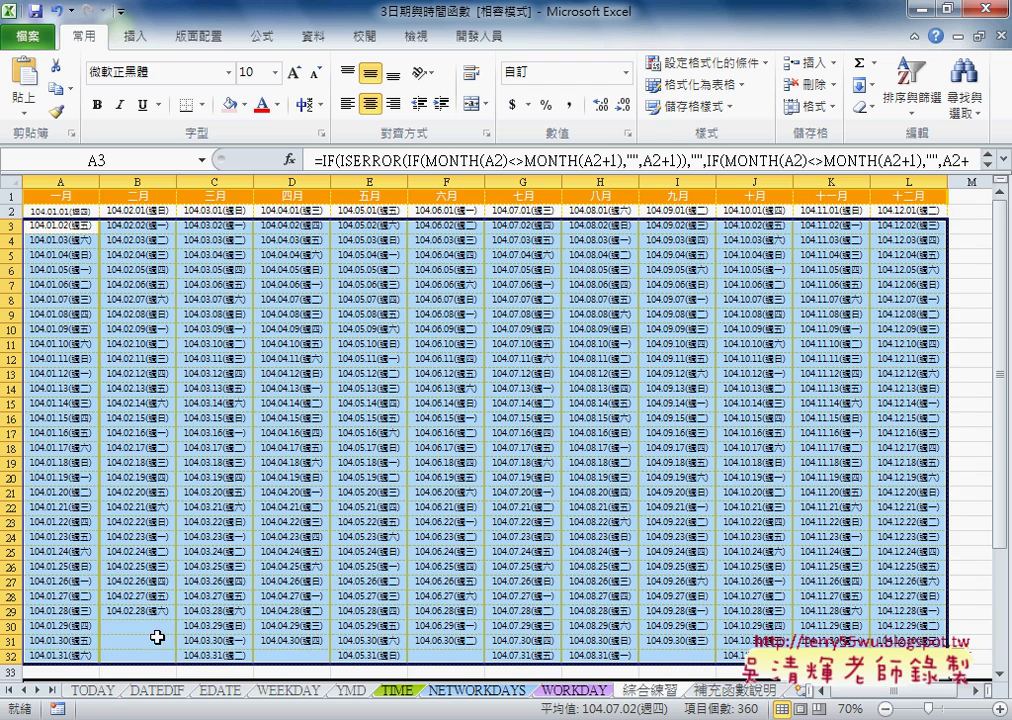
pyautogui.click(303, 656)
pyautogui.click(460, 656)
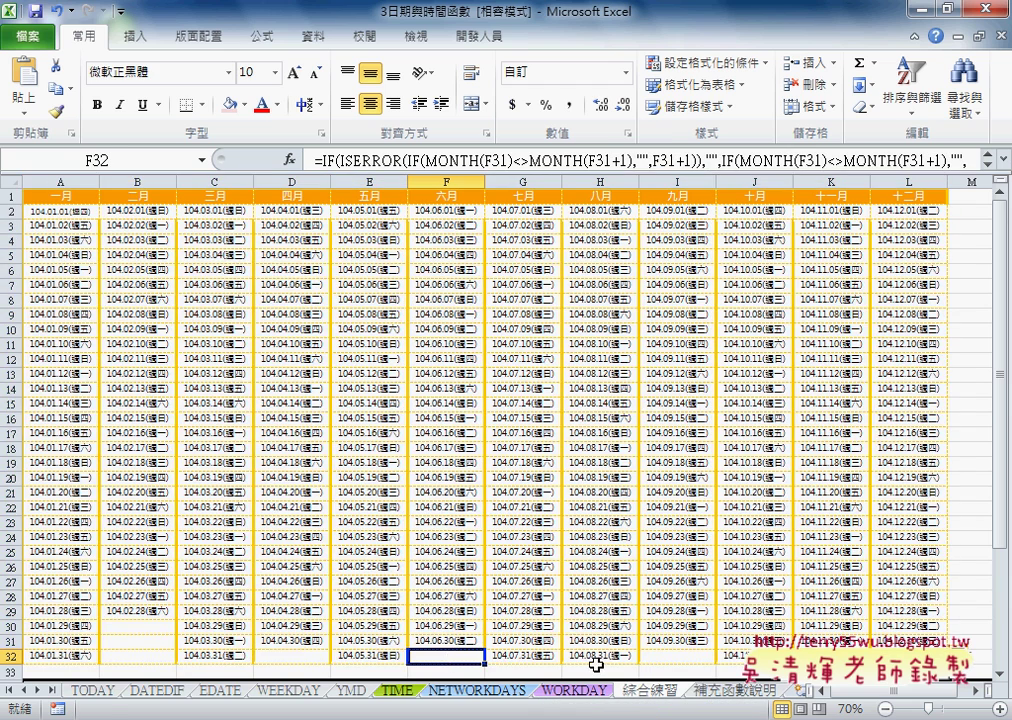
pyautogui.click(690, 656)
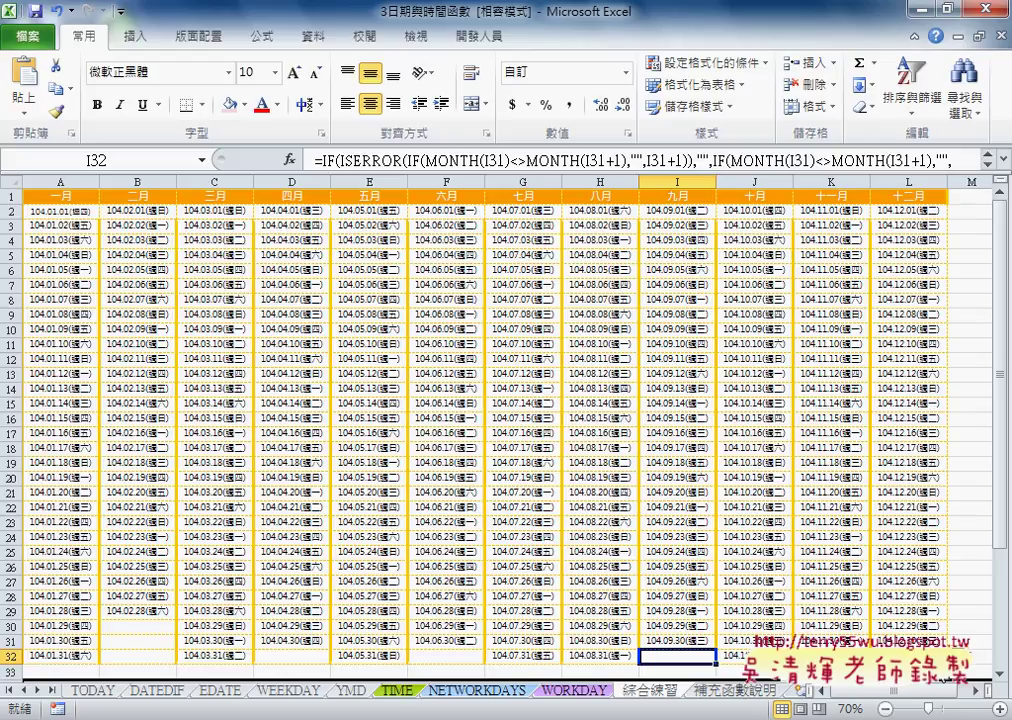
pyautogui.hotkey('ctrl', 'space')
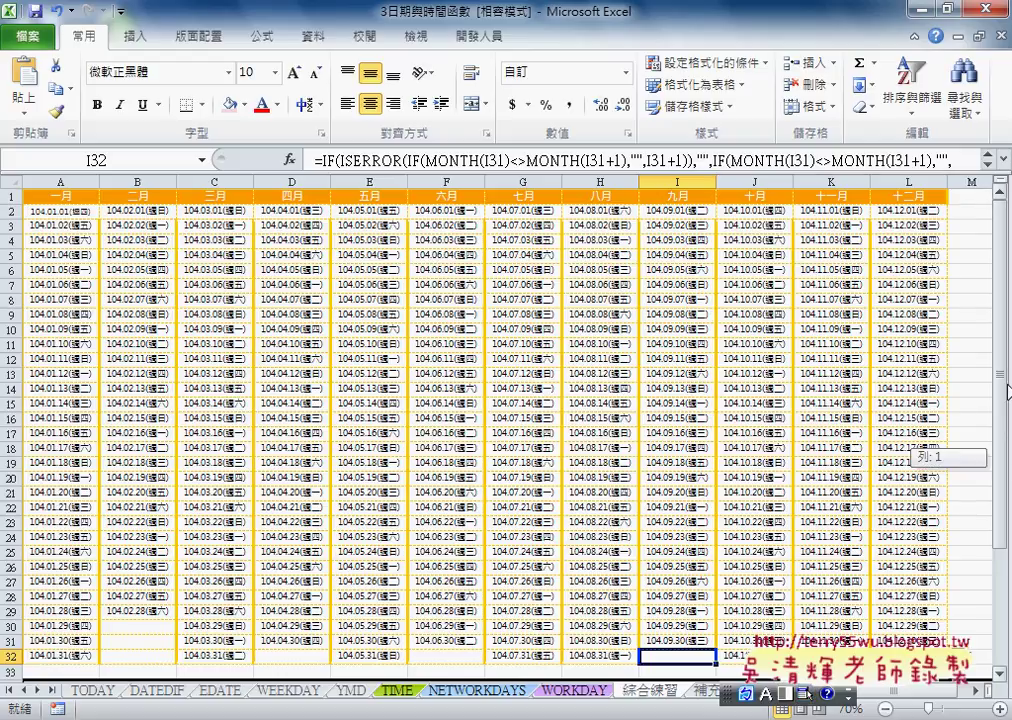
pyautogui.click(78, 227)
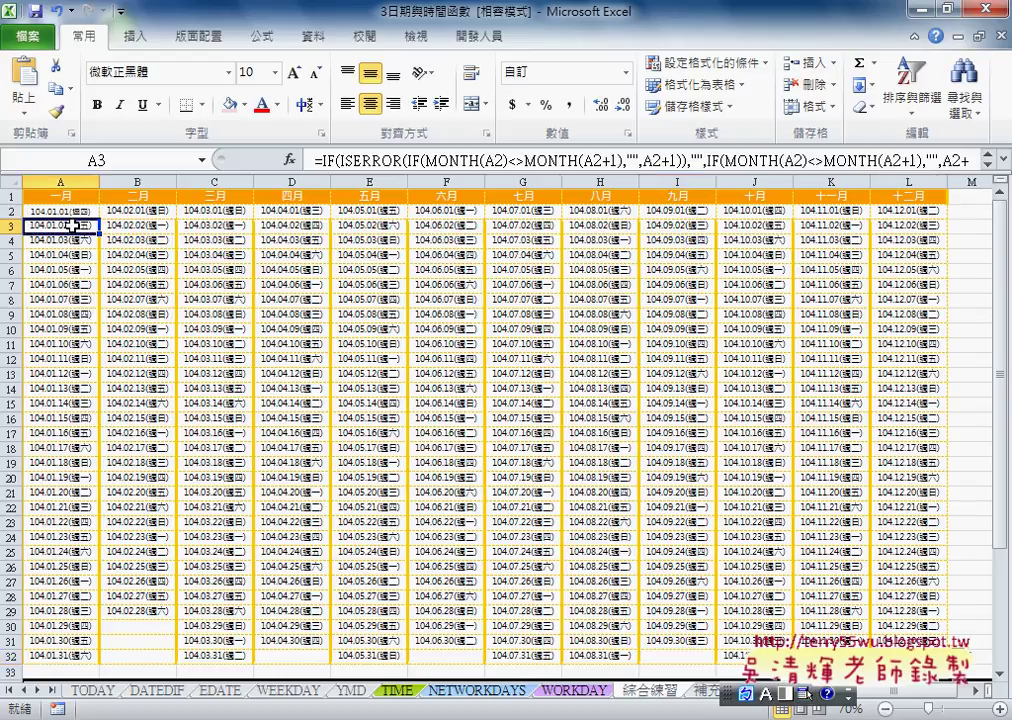